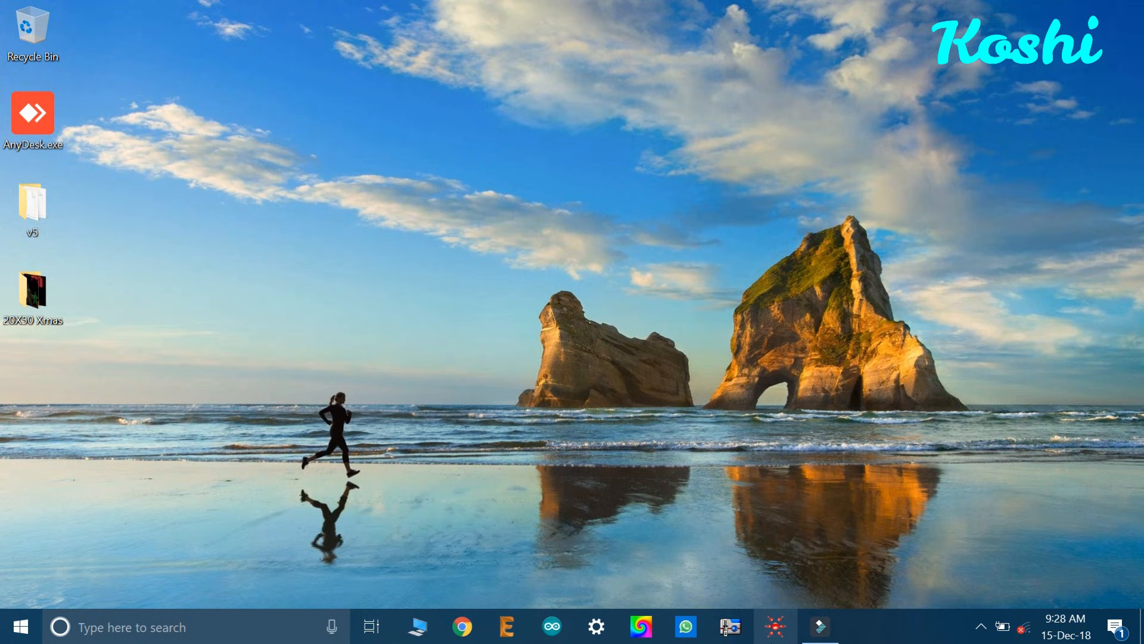
Step: Launch LEDeasy and create a new 50 by 50 pixel layout with the ST4K controller
left_click(786, 626)
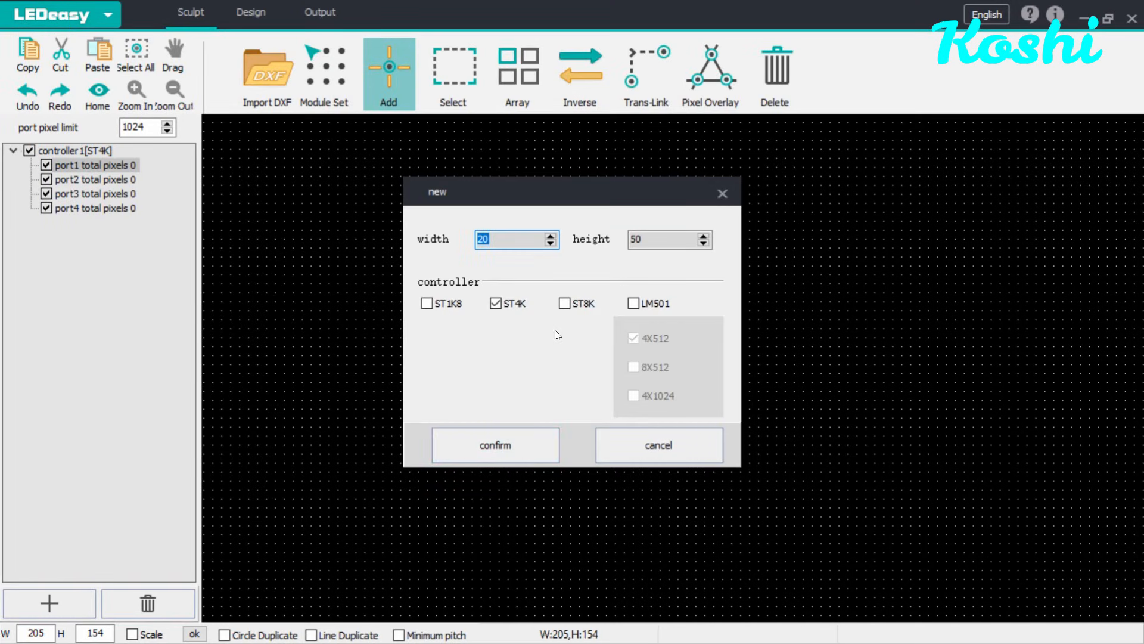
type("5")
left_click(478, 448)
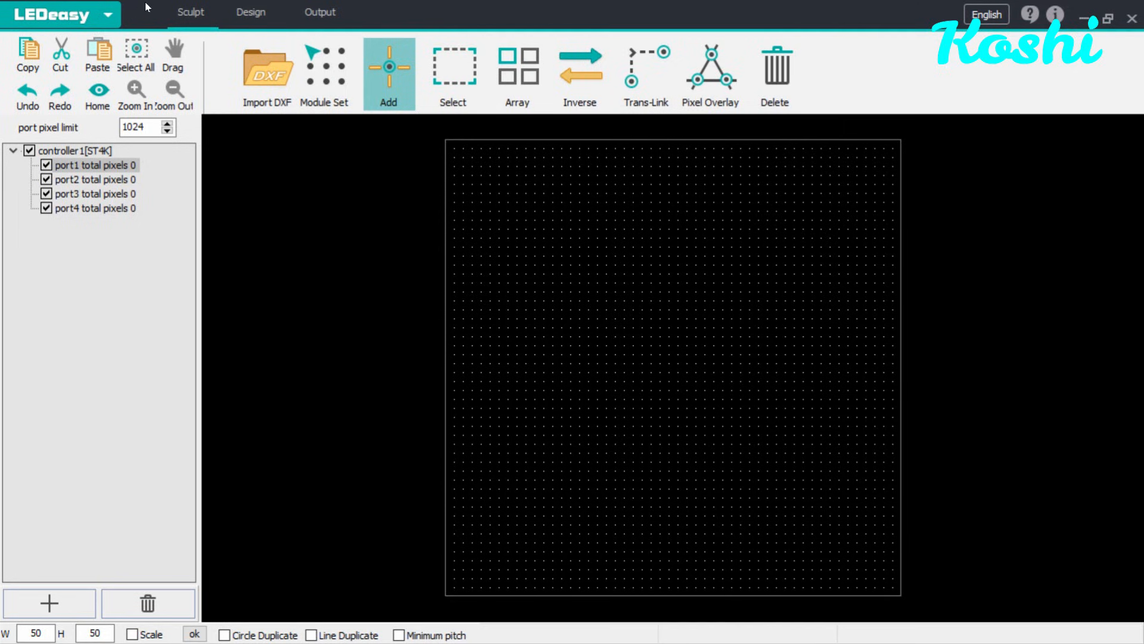
Step: Switch to Design mode and pick the red, black and green stripe color template
left_click(249, 18)
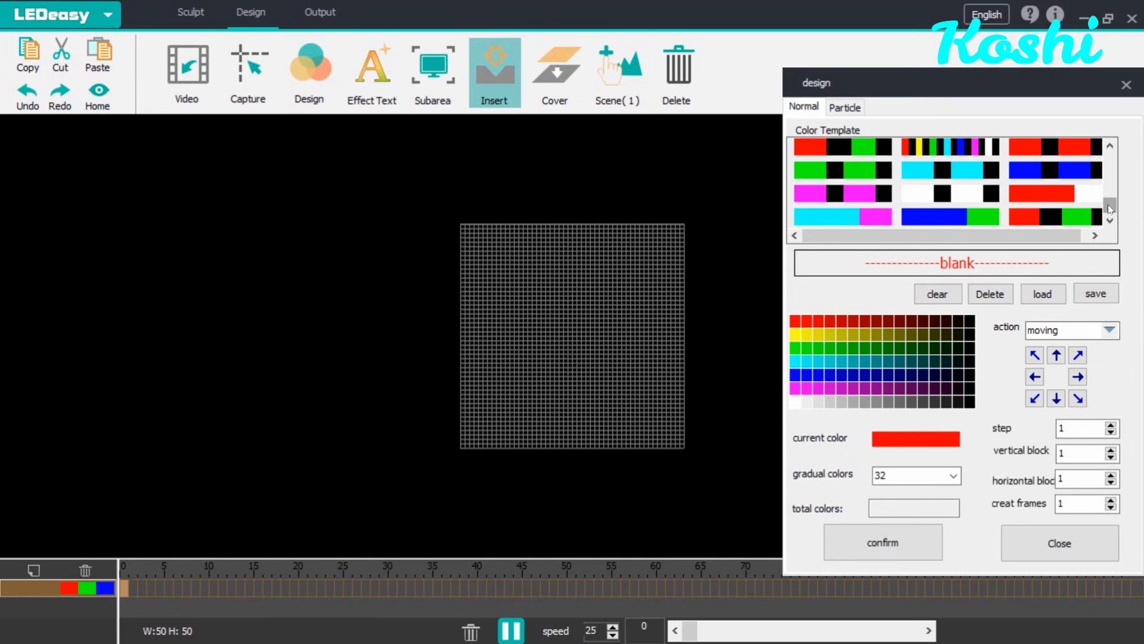
scroll(1111, 192, "down", 2)
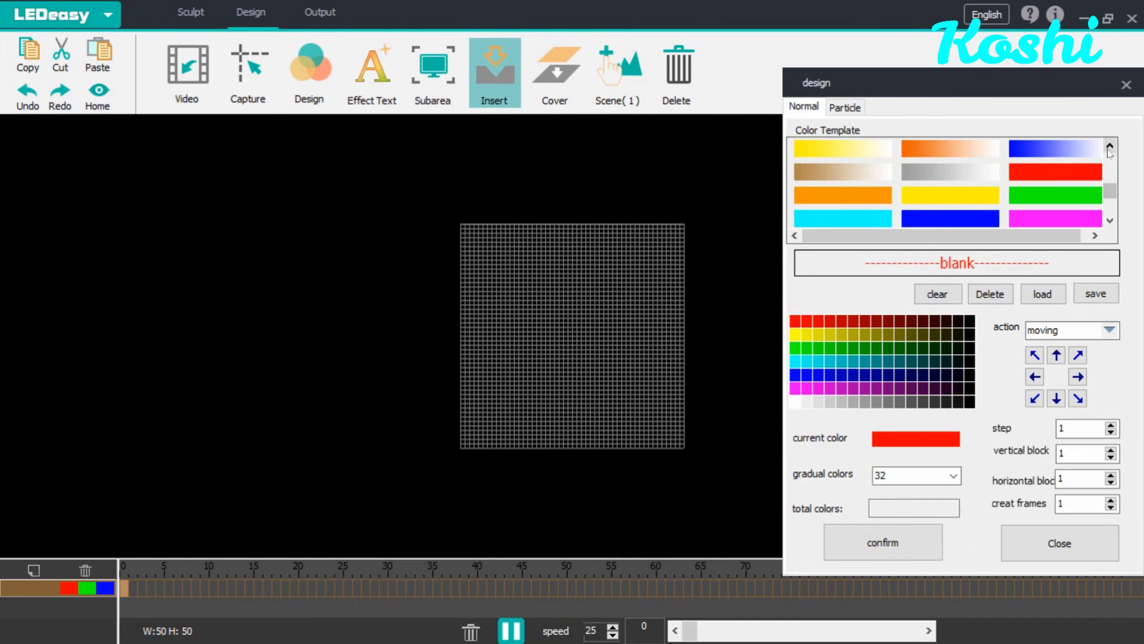
left_click(1112, 220)
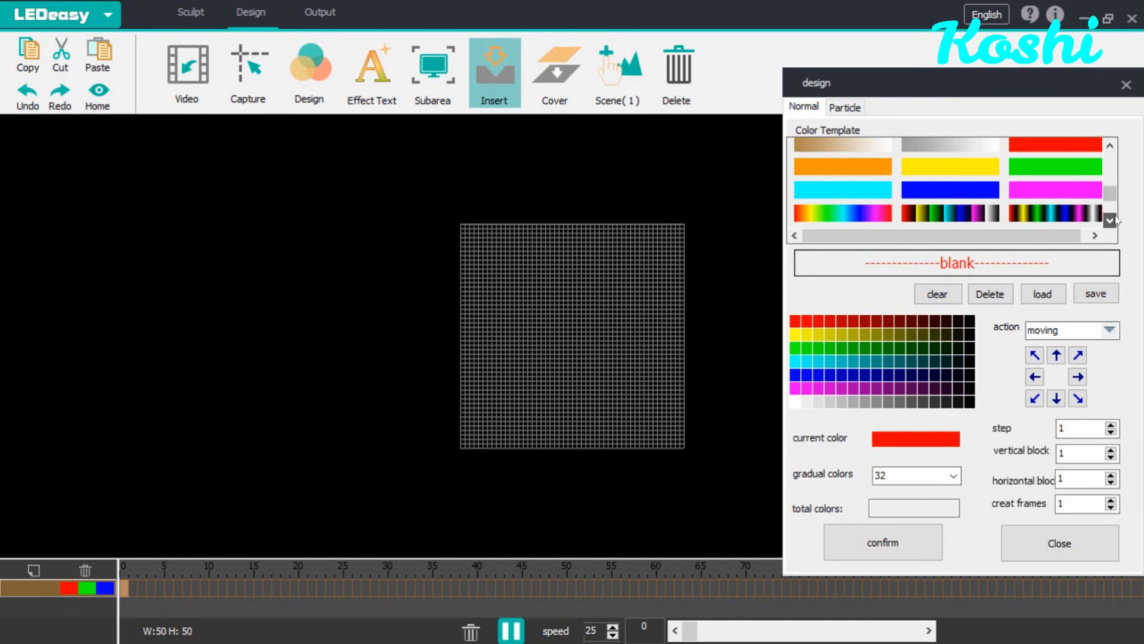
left_click(1112, 220)
left_click(1112, 219)
left_click(1112, 220)
left_click(1112, 220)
left_click(1113, 220)
left_click(1112, 220)
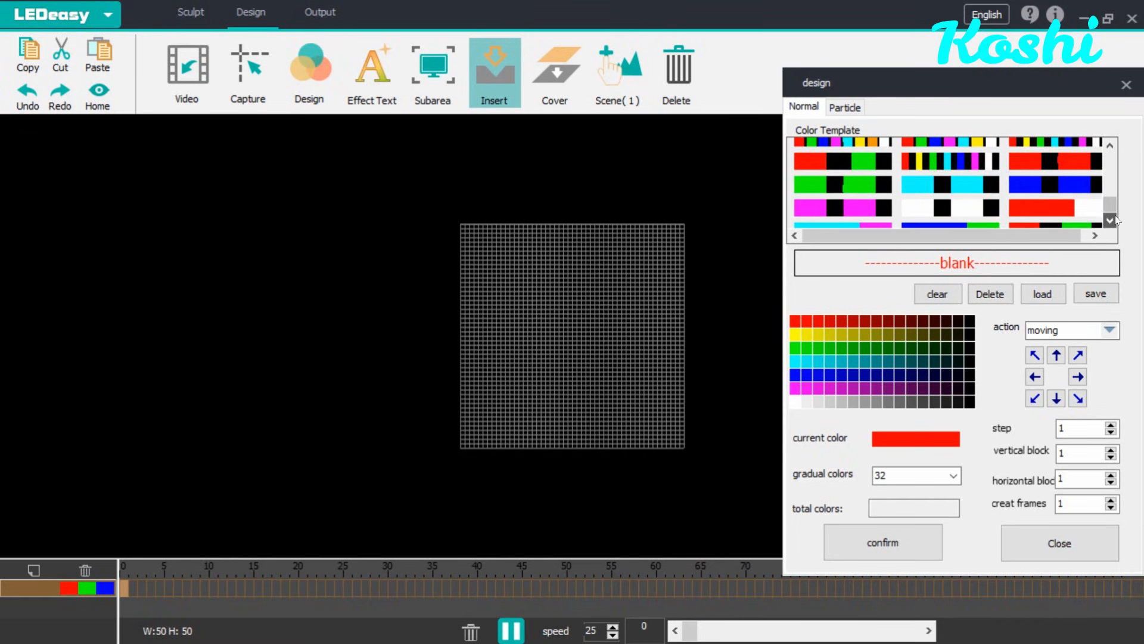
left_click(1054, 218)
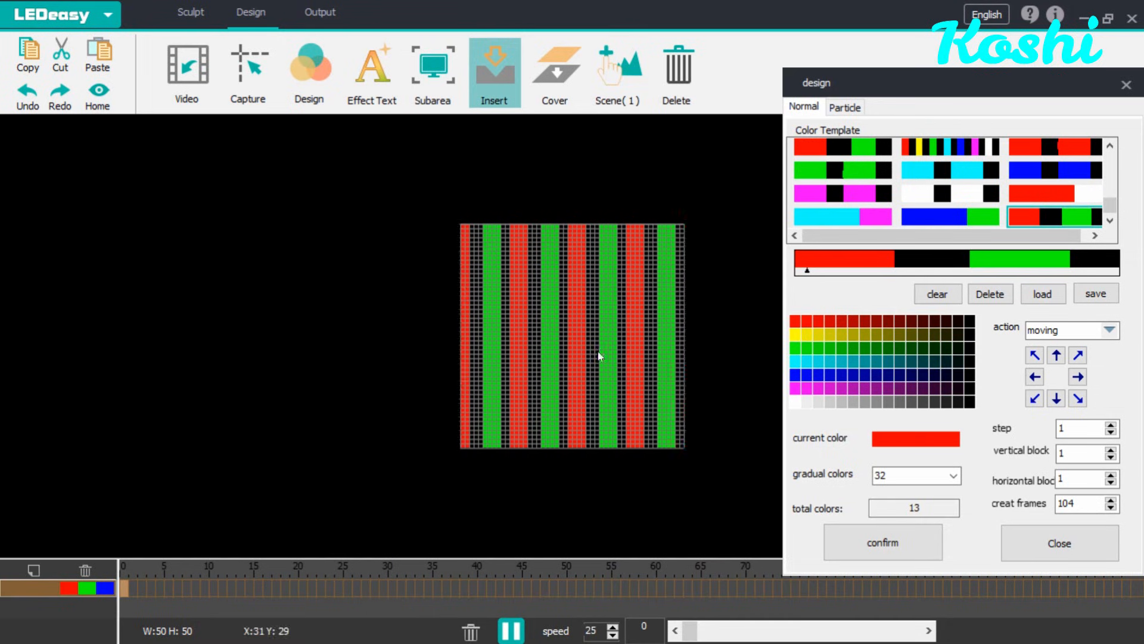
Step: Try diagonal movement directions, then set the stripes to move right
left_click(1066, 357)
left_click(1037, 357)
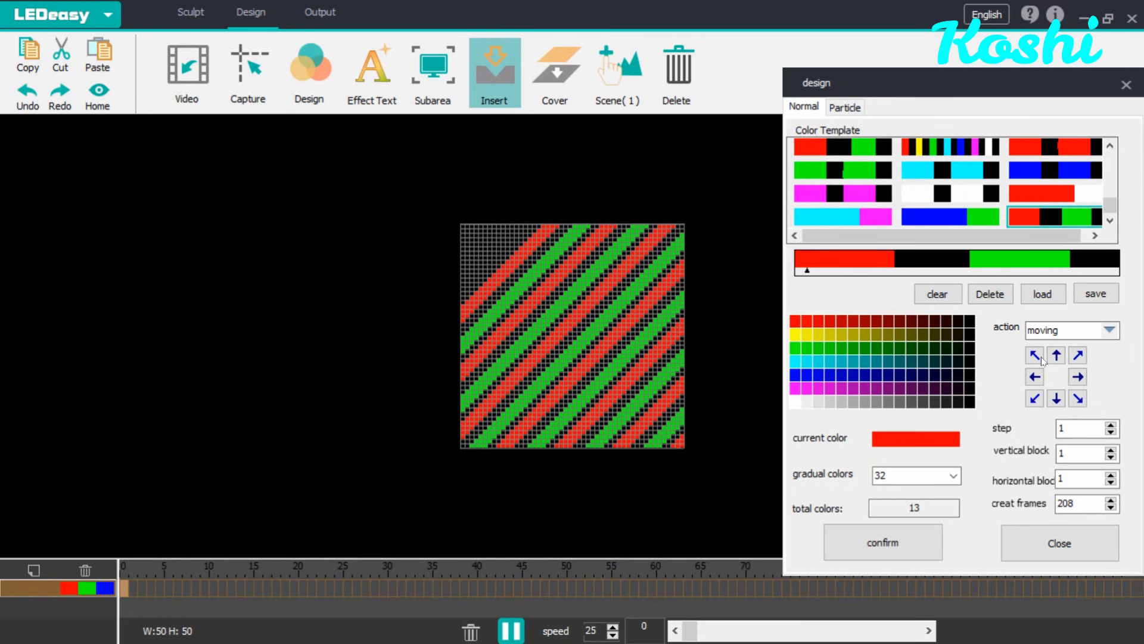
left_click(1079, 378)
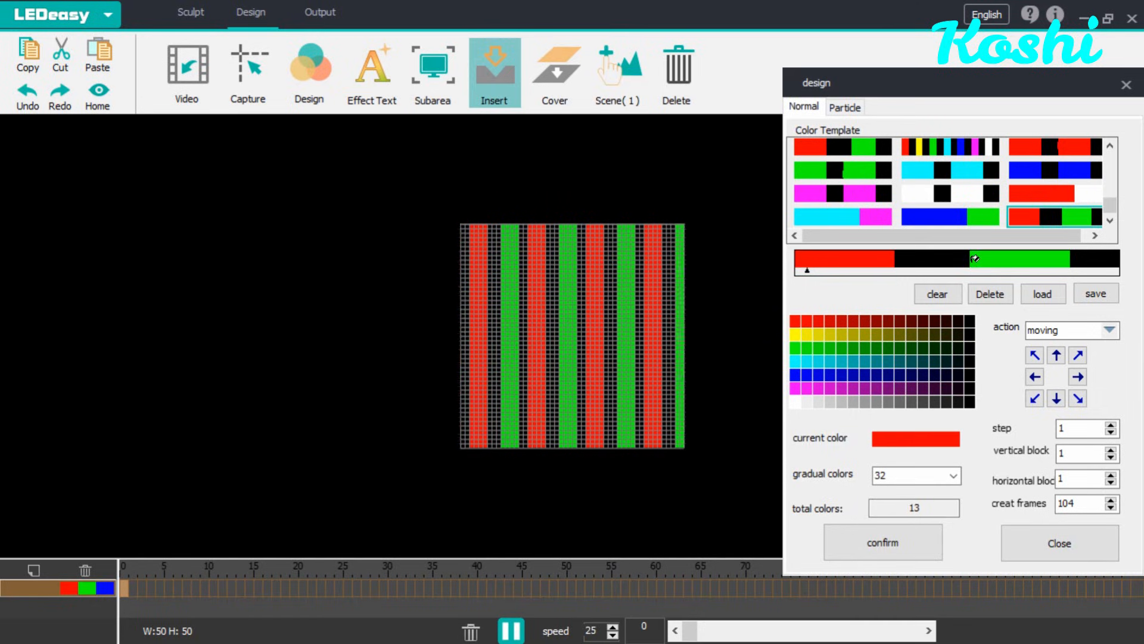
Step: Clear the colors, apply the cyan and black stripe template, and set its movement downward
left_click(956, 298)
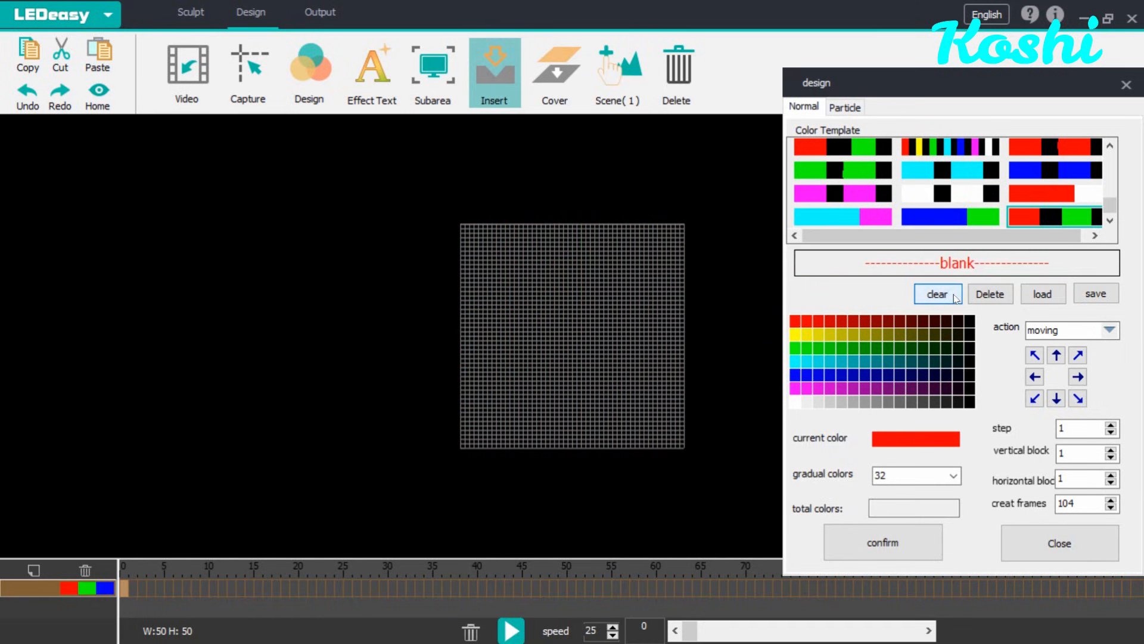
left_click(959, 168)
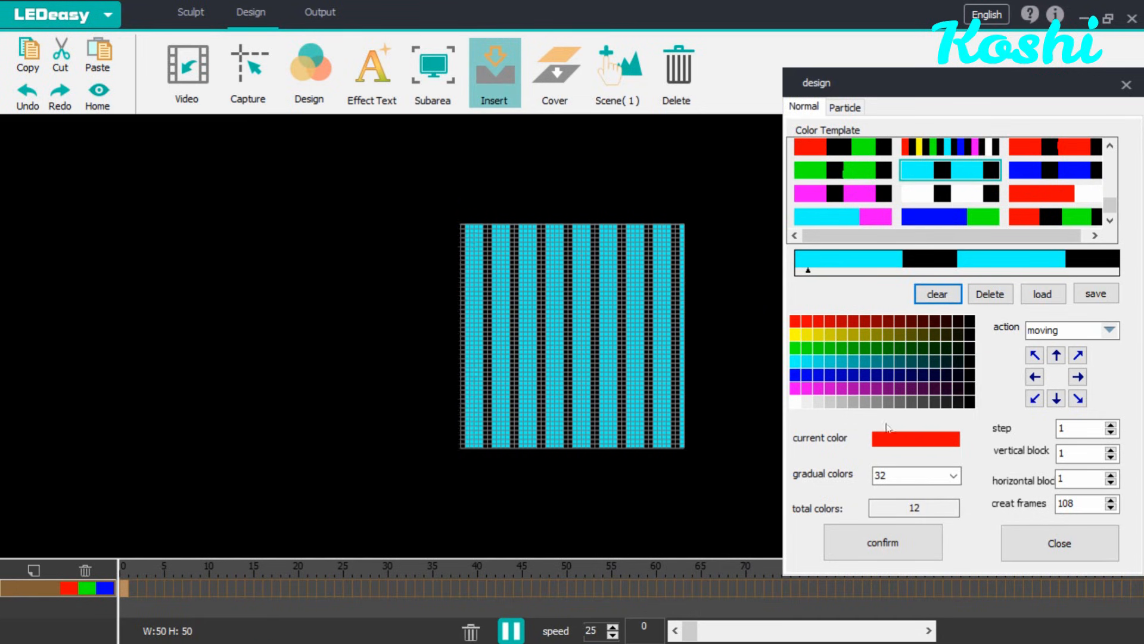
left_click(1060, 401)
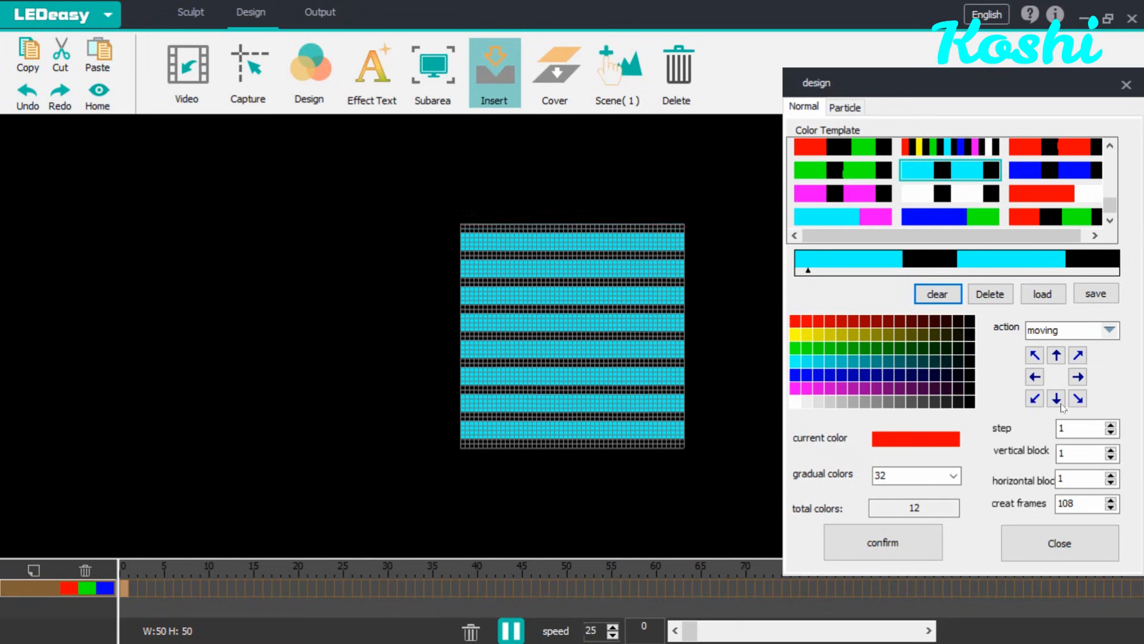
Step: Clear the colors and build a custom red, black, yellow, black color sequence from the palette
left_click(944, 300)
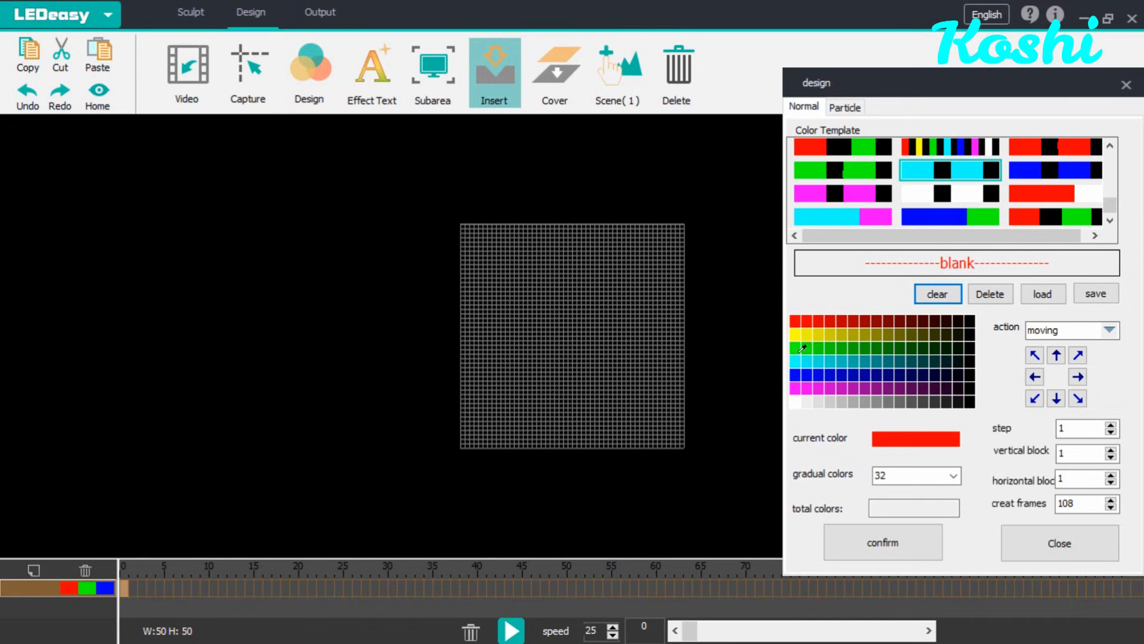
left_click(795, 314)
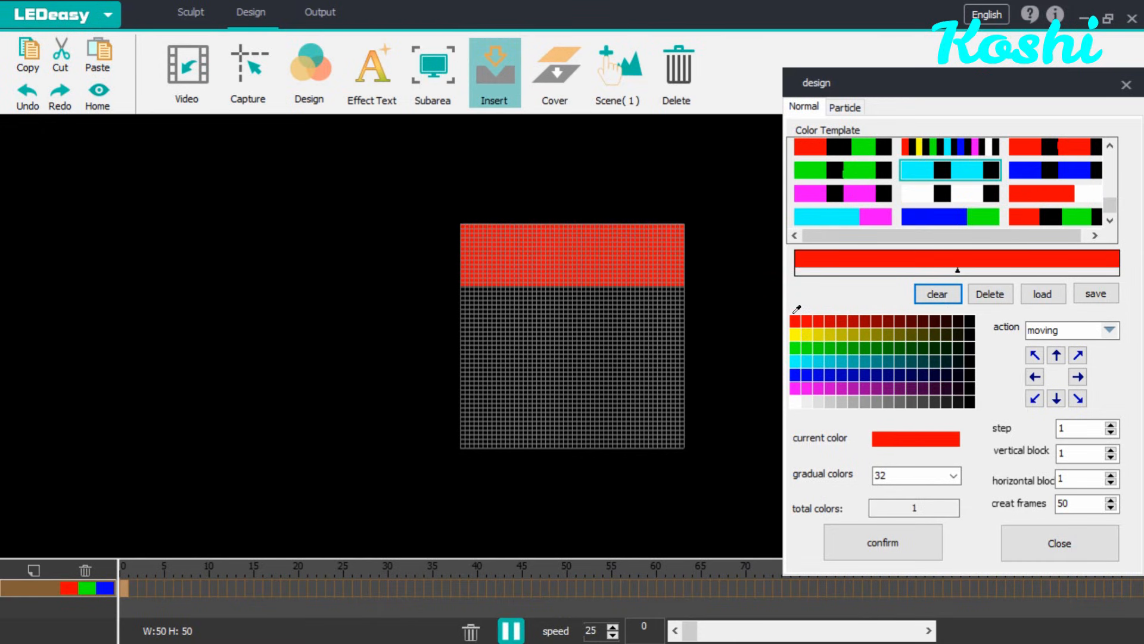
left_click(973, 315)
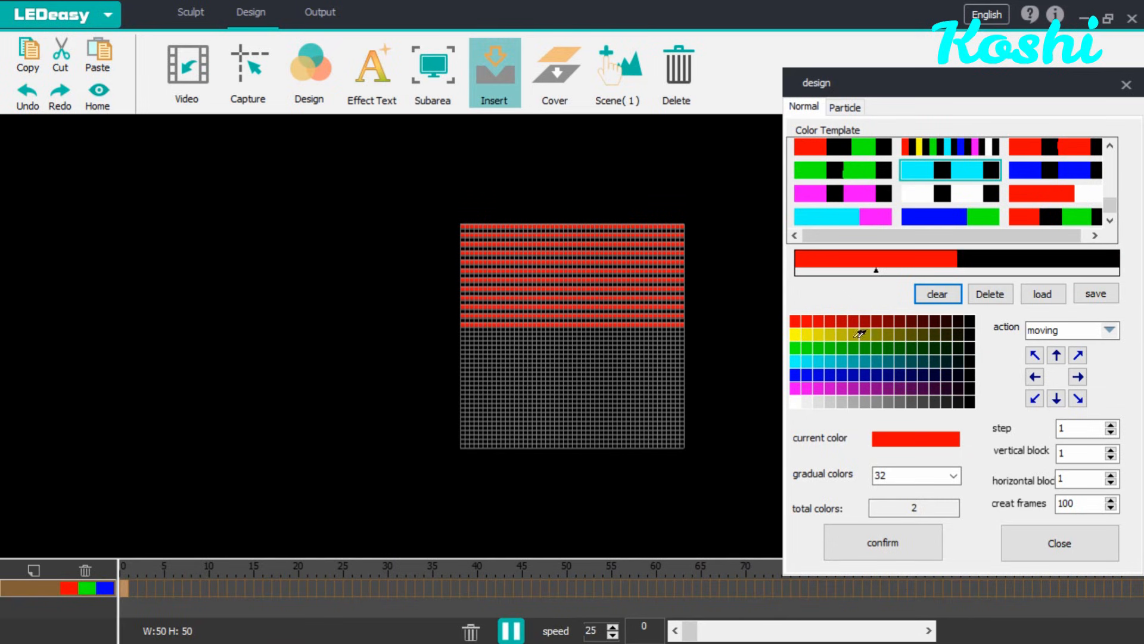
left_click(795, 327)
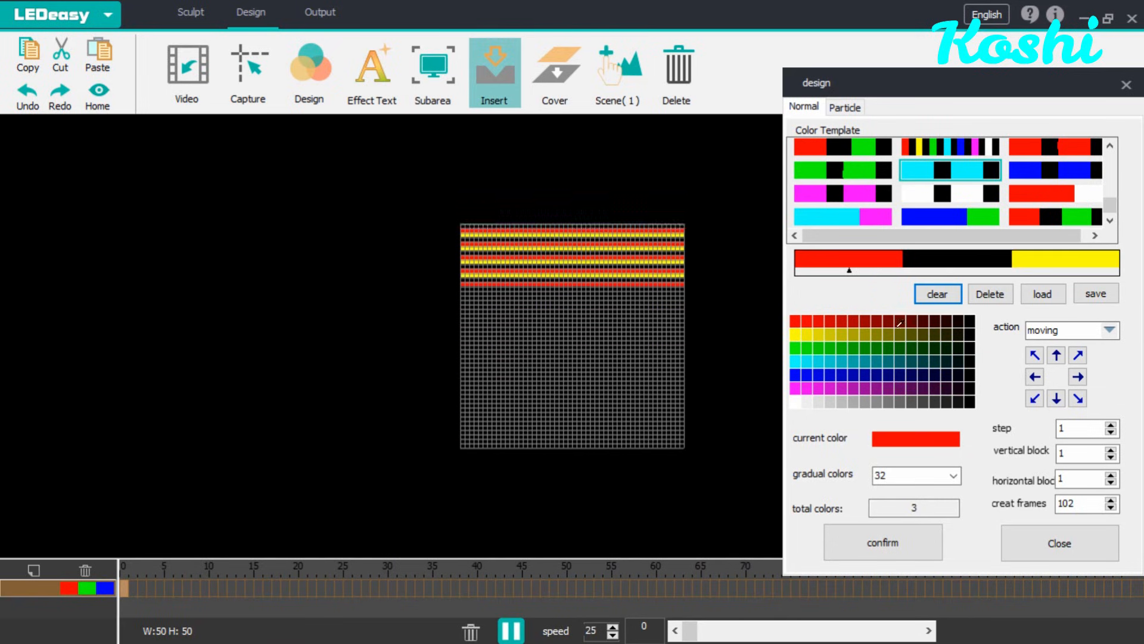
left_click(971, 316)
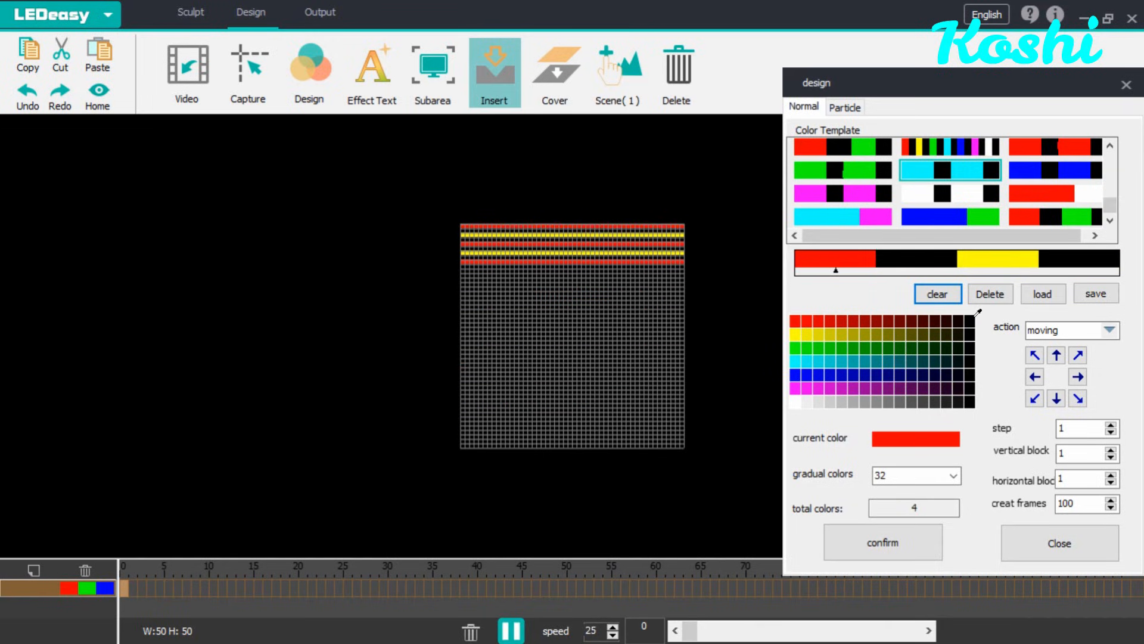
Step: Clear the colors, build a custom sequence of red, black and yellow swatches, and save it as a template
left_click(937, 296)
left_click(795, 313)
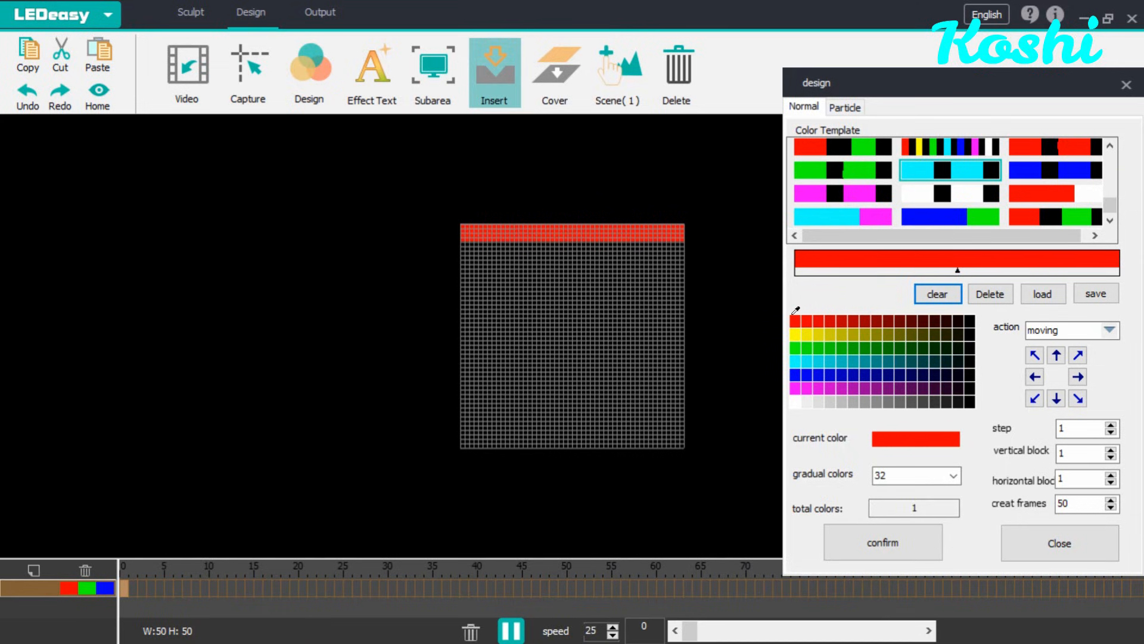
left_click(793, 314)
left_click(793, 315)
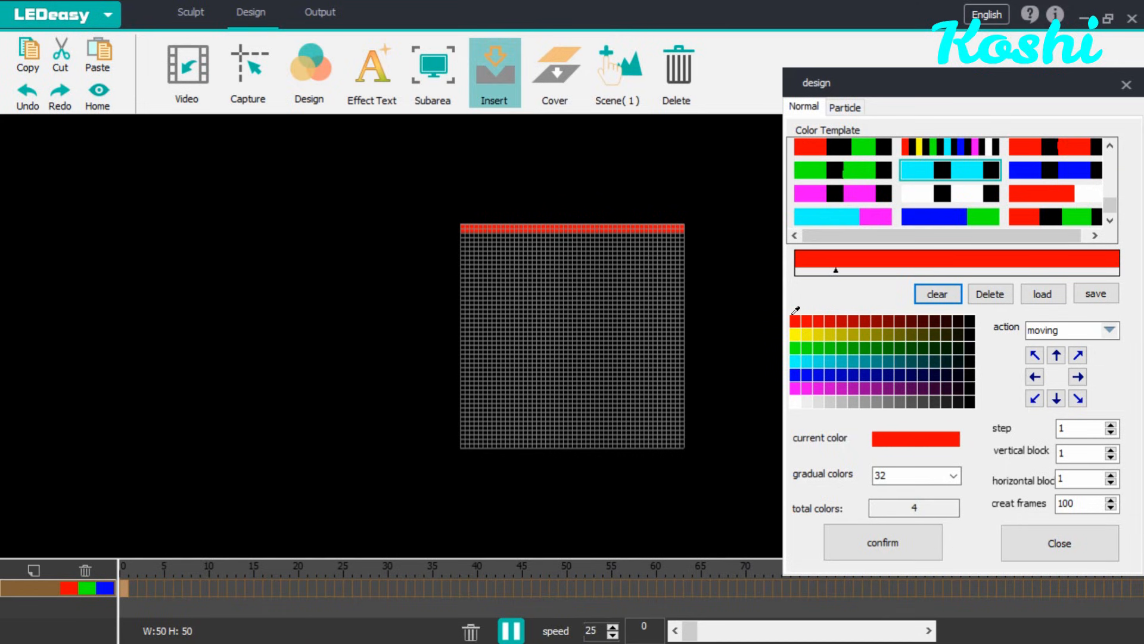
left_click(971, 313)
left_click(970, 312)
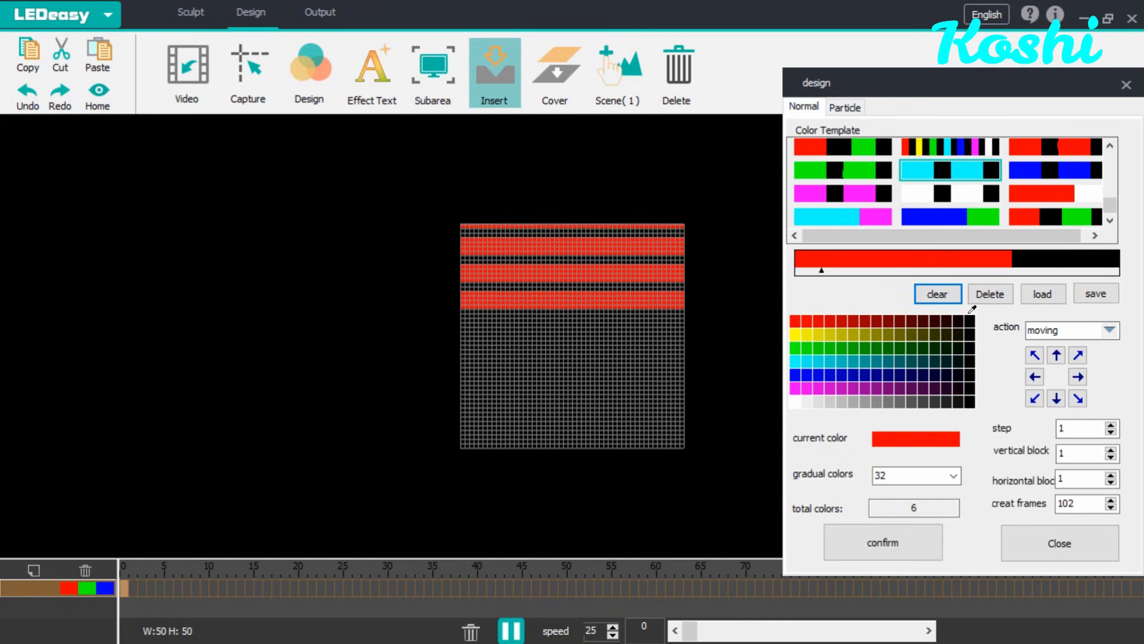
left_click(794, 329)
left_click(794, 329)
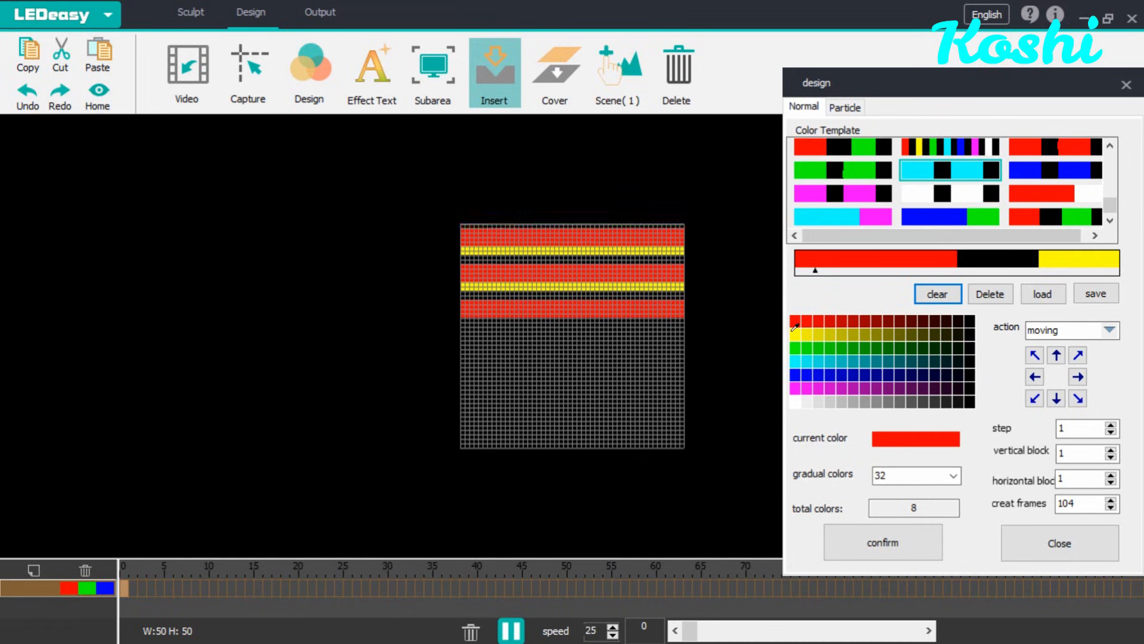
left_click(795, 329)
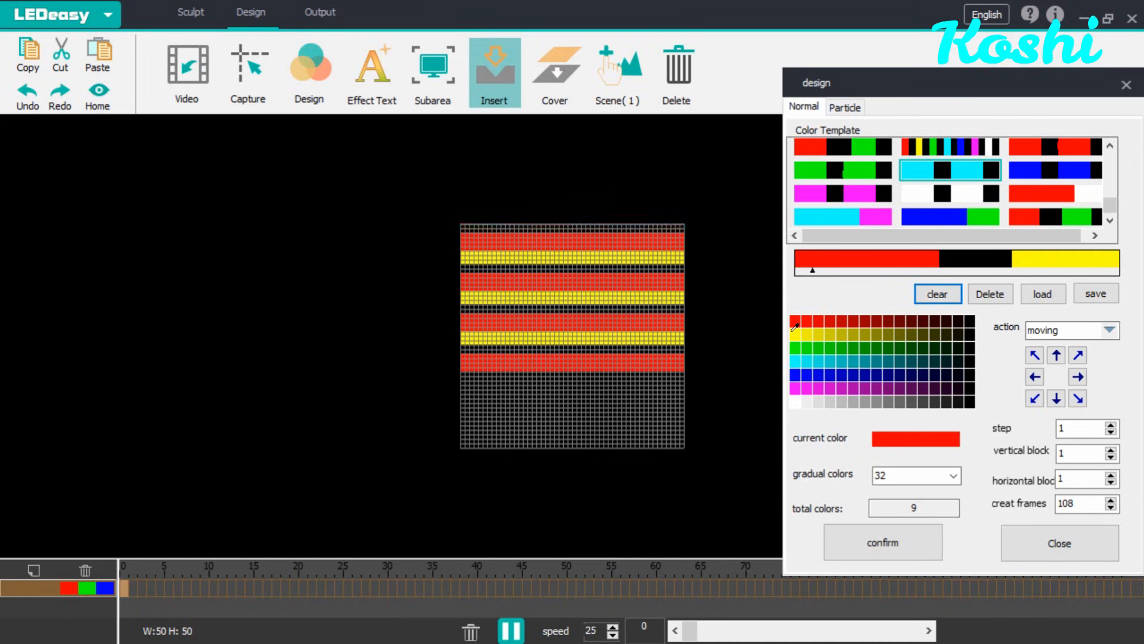
left_click(970, 312)
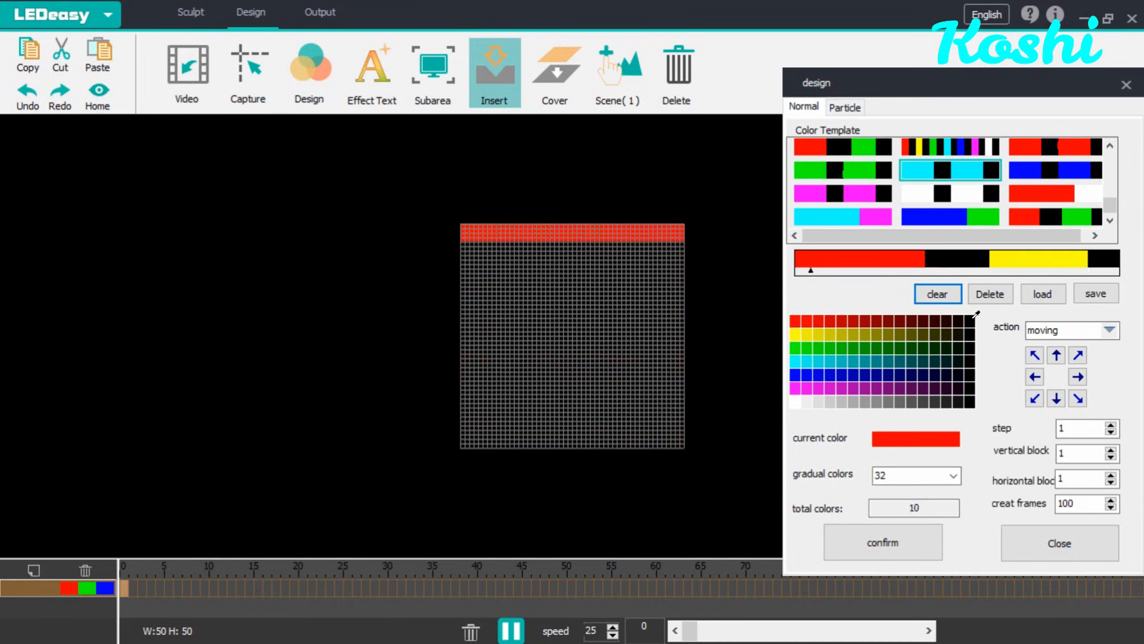
left_click(974, 313)
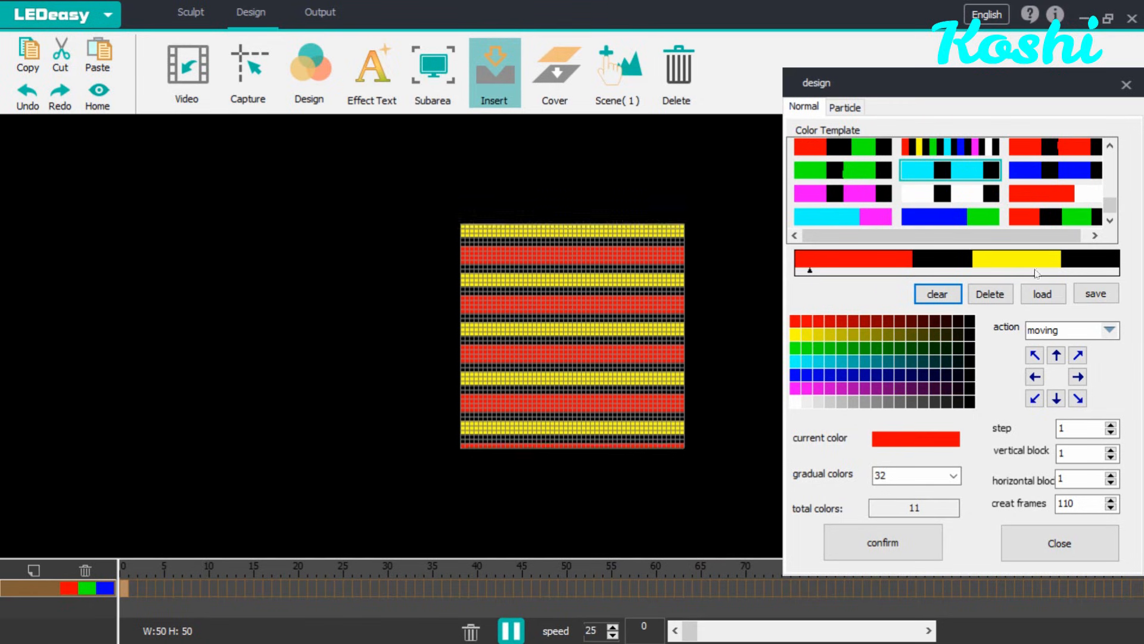
left_click(1096, 293)
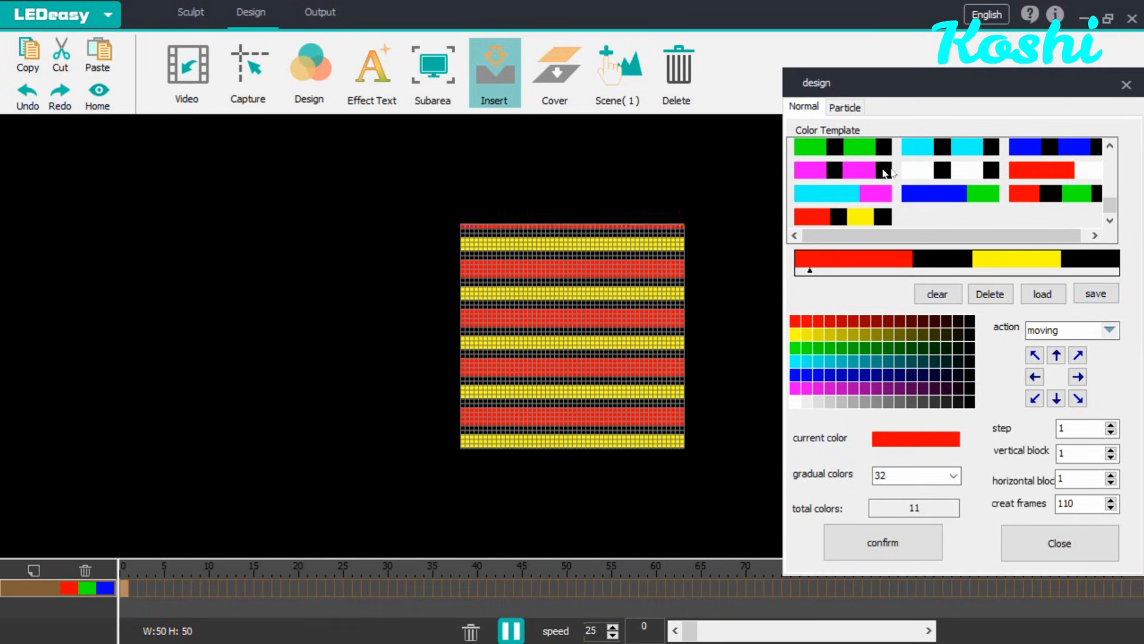
Step: Clear the colors, choose the green and black template, insert its frames into the timeline and play the preview
left_click(937, 294)
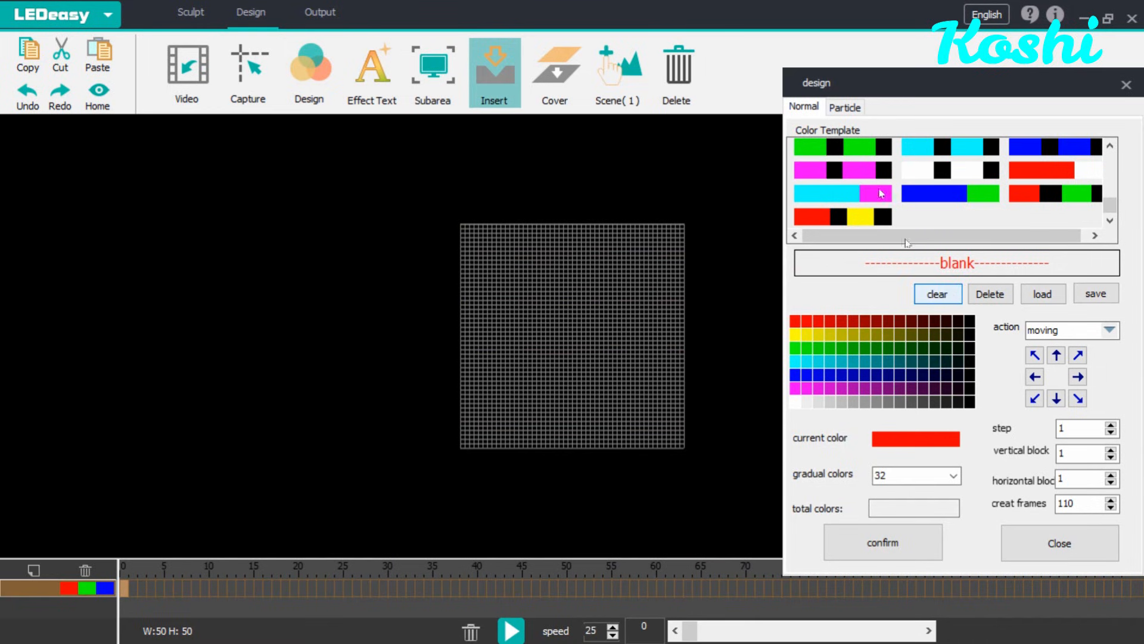
left_click(867, 154)
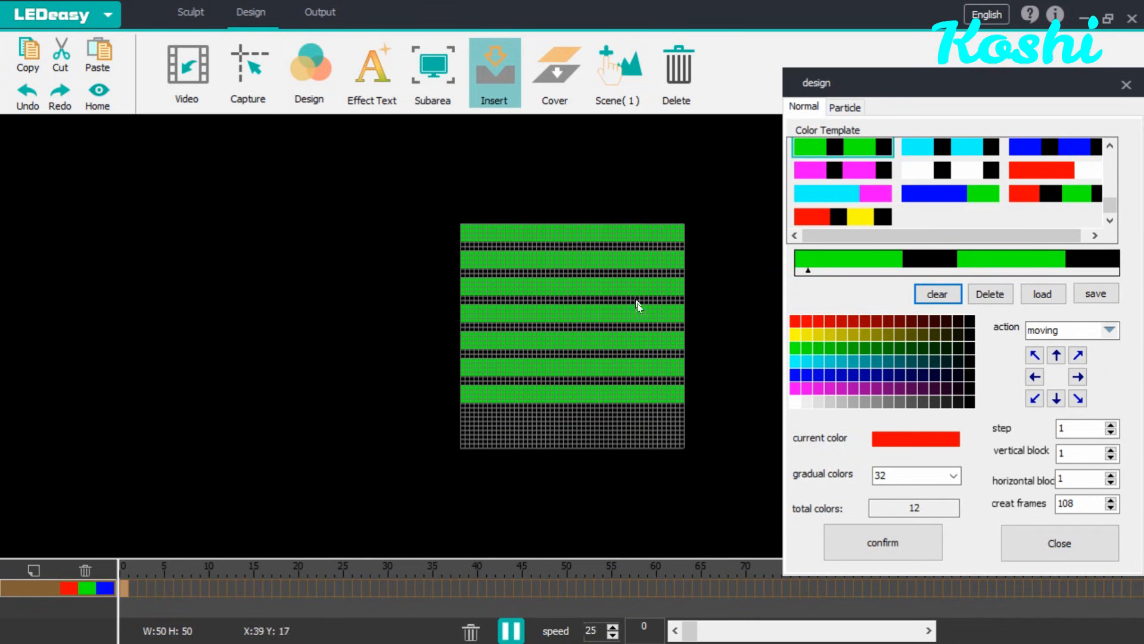
left_click(911, 543)
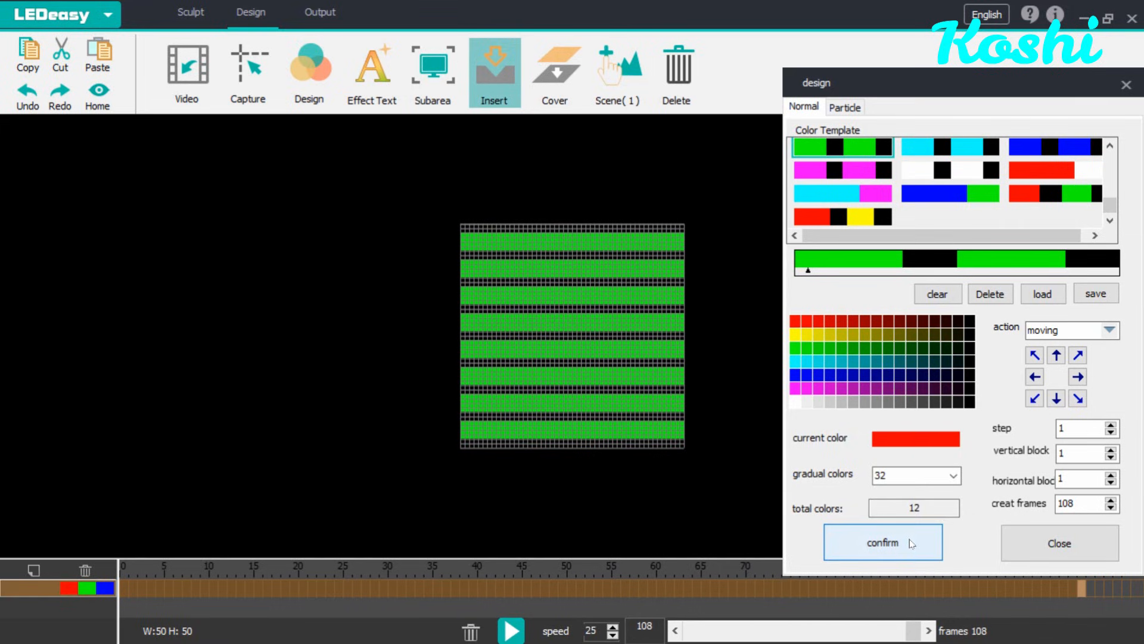
left_click(512, 631)
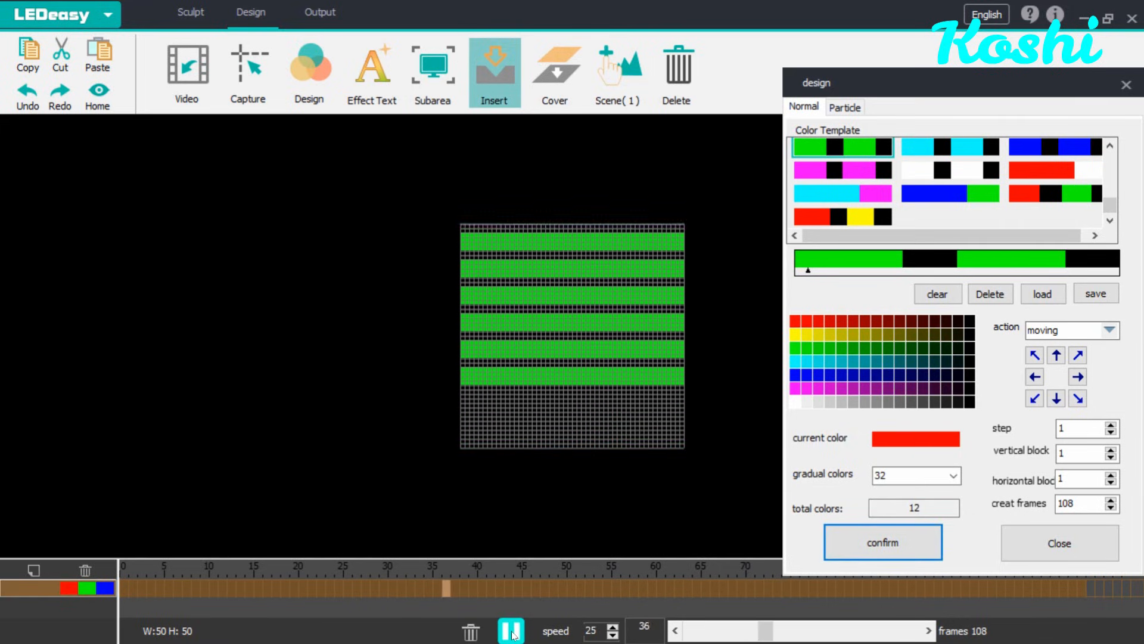
left_click(507, 632)
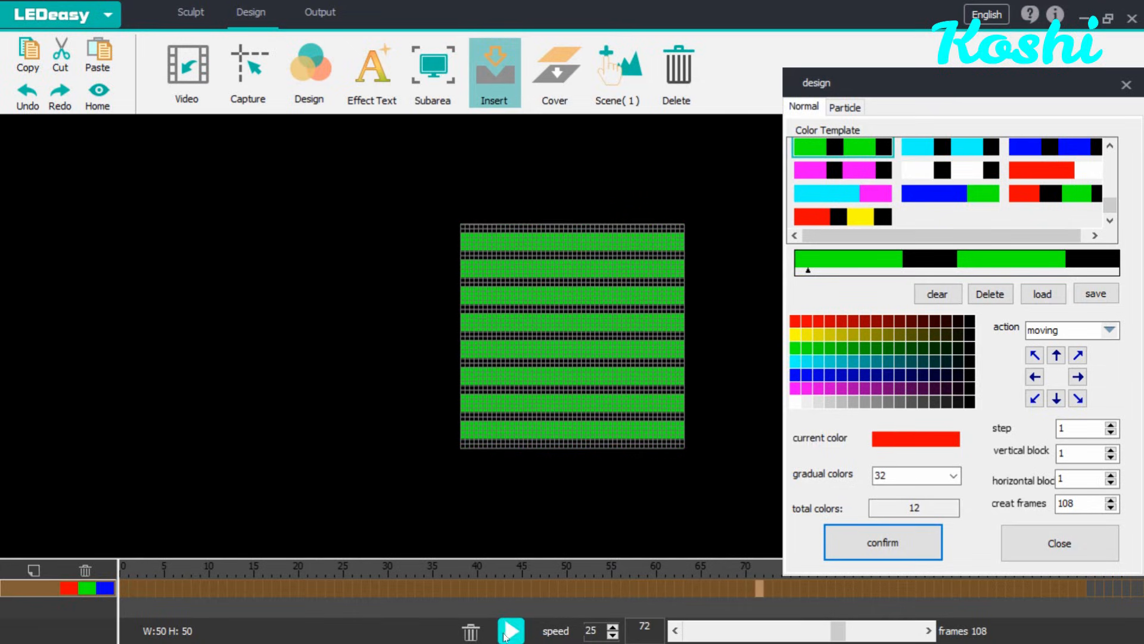
Step: Delete all timeline frames from the first frame to the end frame
left_click(479, 633)
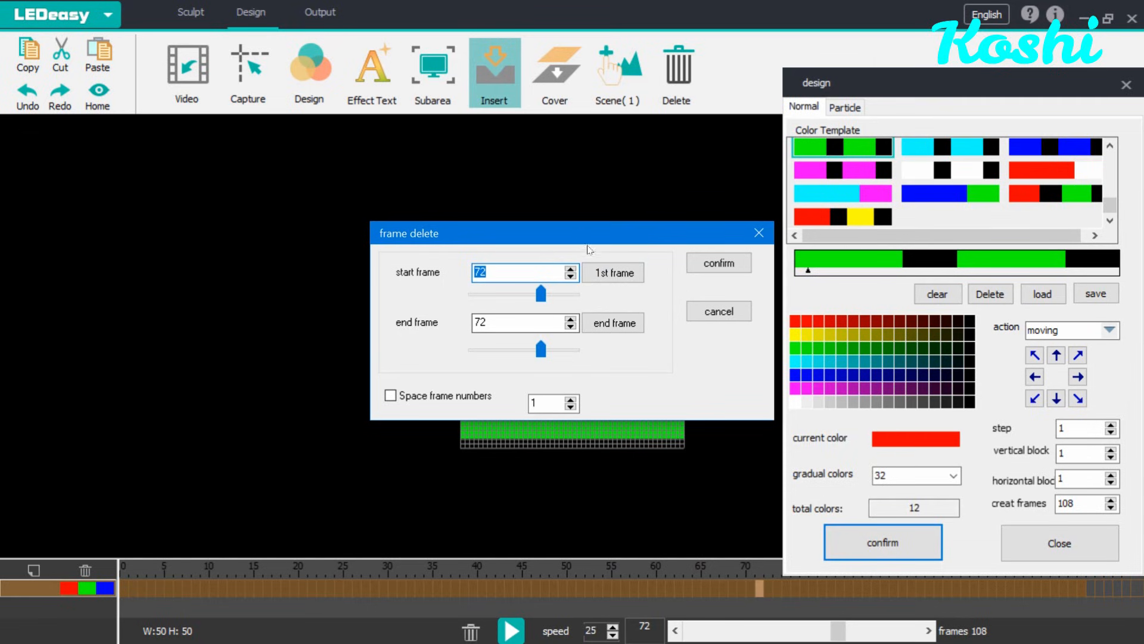
left_click(614, 272)
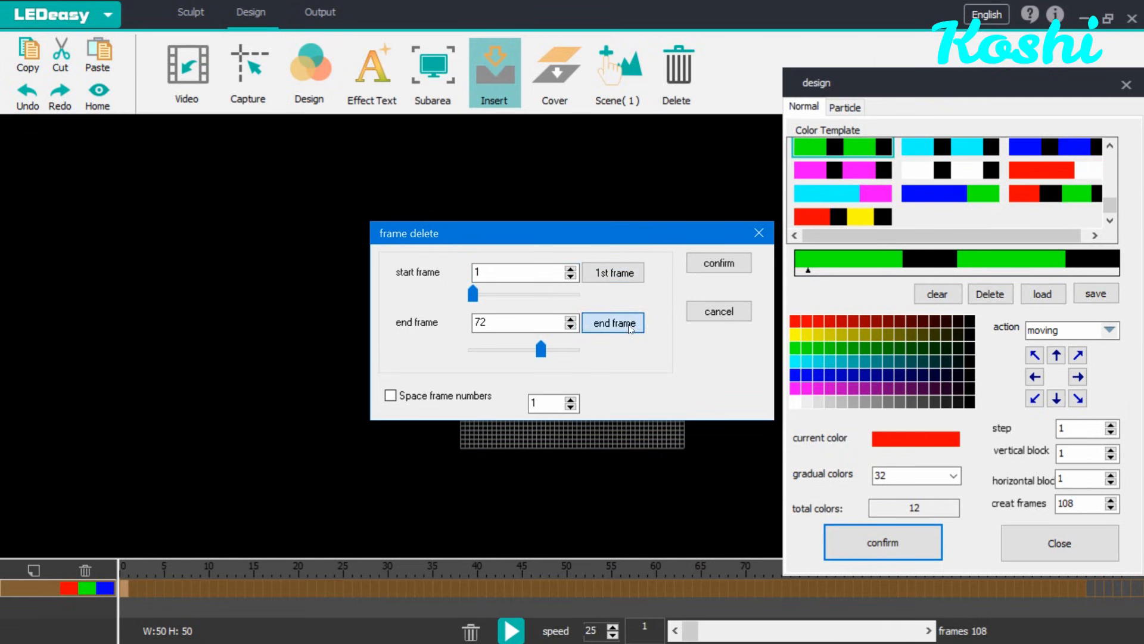
left_click(631, 320)
left_click(719, 262)
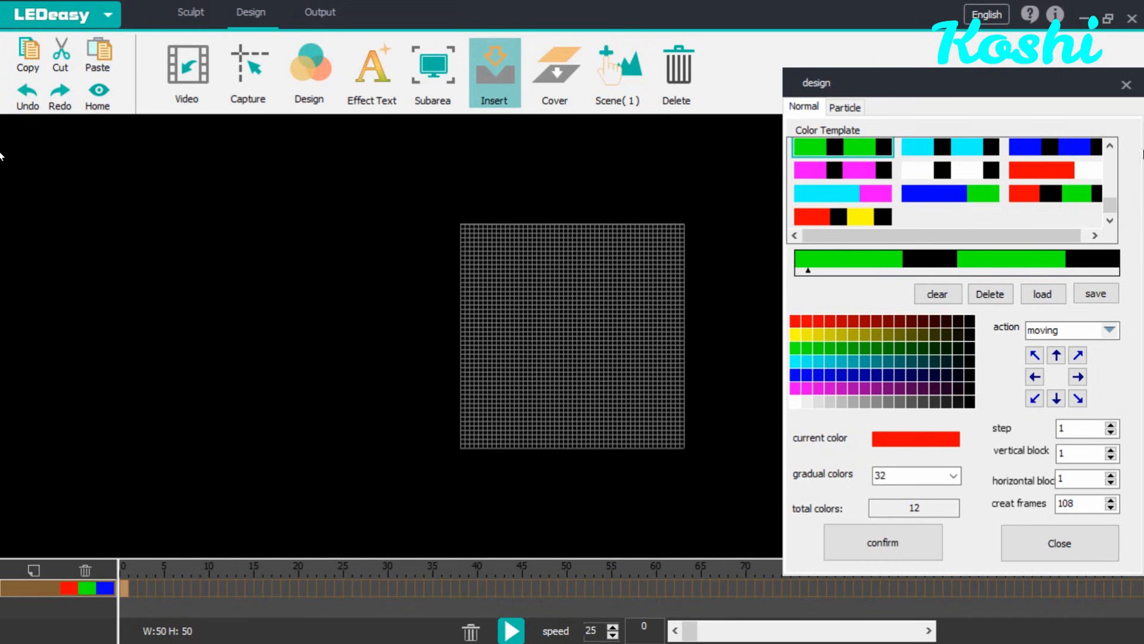
Step: Change the animation action to diffuse
left_click(1110, 330)
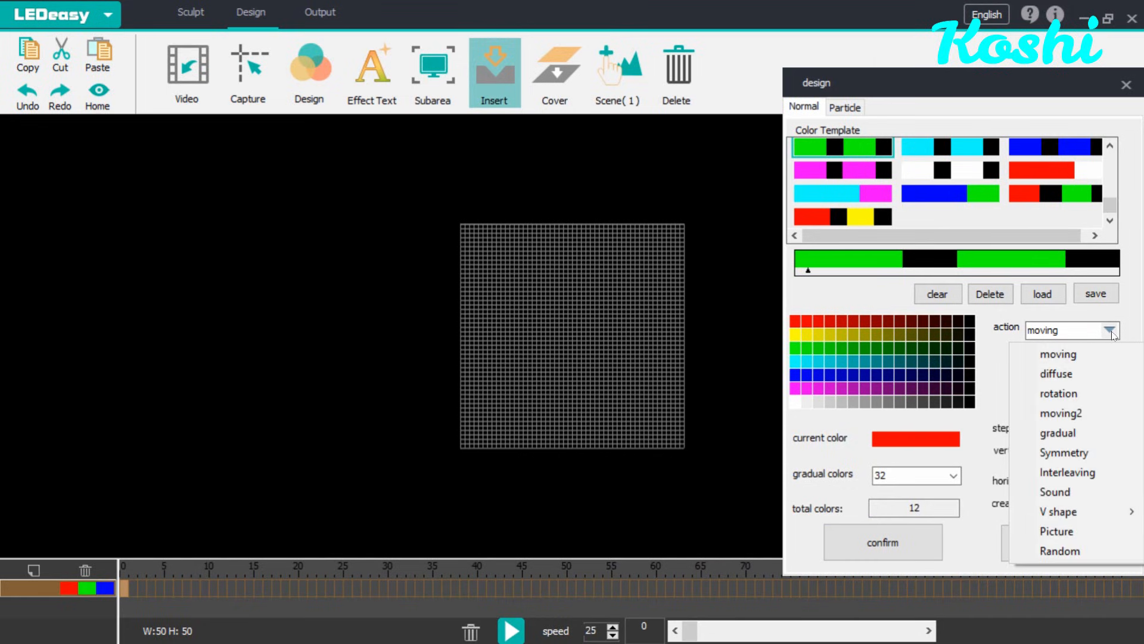
left_click(1080, 372)
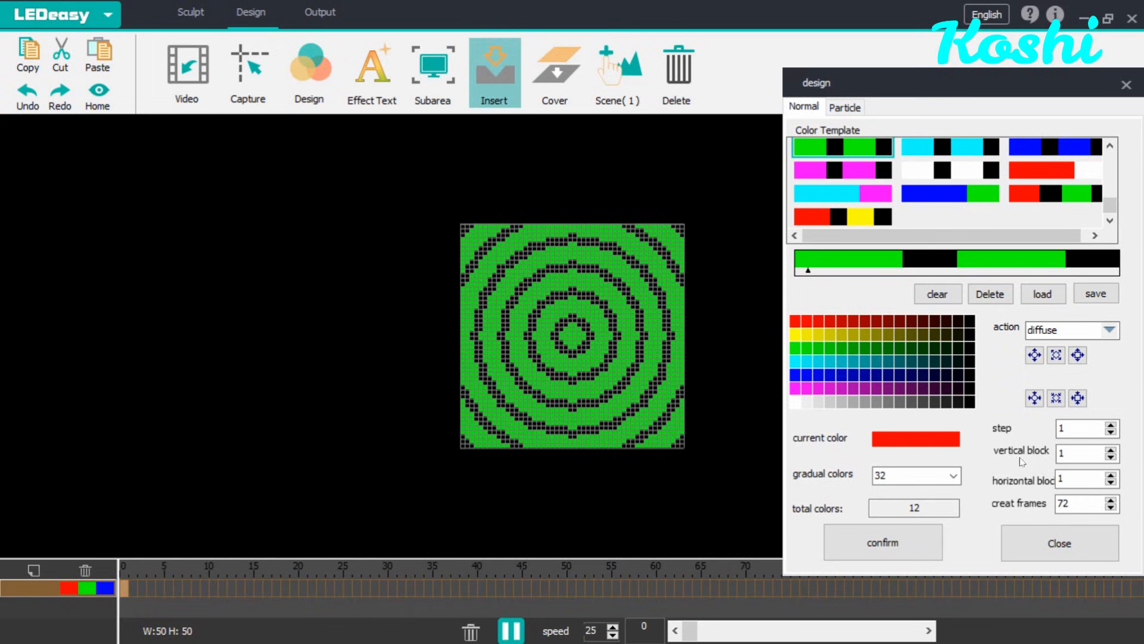
Step: Set the vertical block and horizontal block counts to 2 each
left_click(1111, 451)
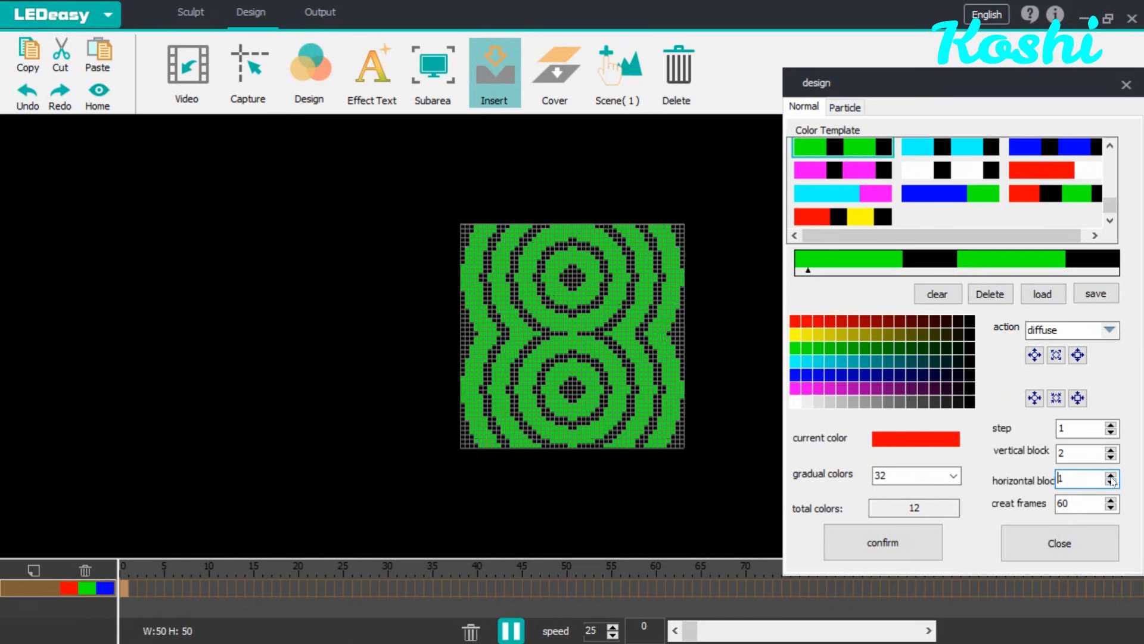
left_click(1111, 476)
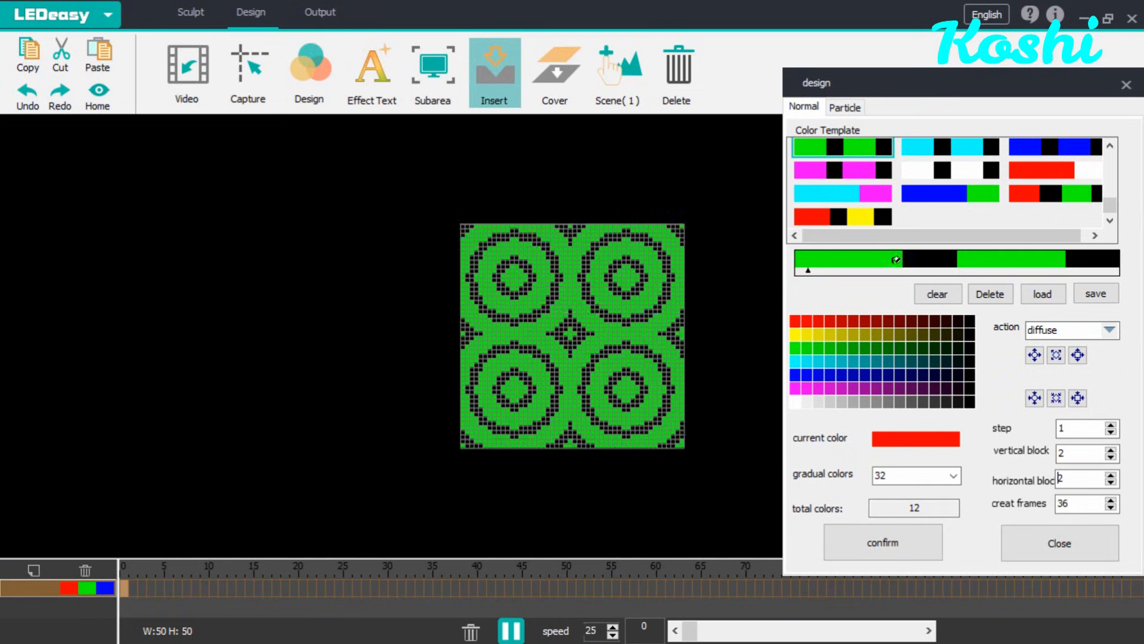
Step: Clear the colors and choose the black-to-rainbow gradient template further down the template list
left_click(938, 295)
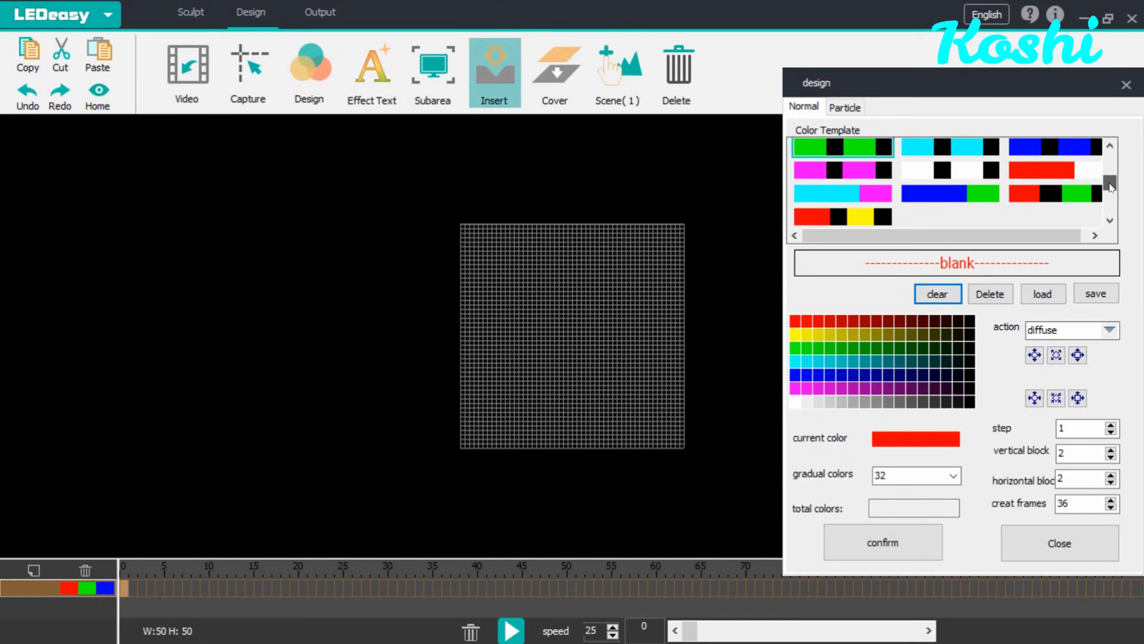
left_click_drag(1109, 184, 1109, 184)
left_click(1113, 220)
left_click(1113, 220)
left_click(1110, 219)
left_click(1110, 220)
left_click(1110, 220)
left_click(1111, 220)
left_click(1112, 220)
left_click(1112, 220)
left_click(1112, 220)
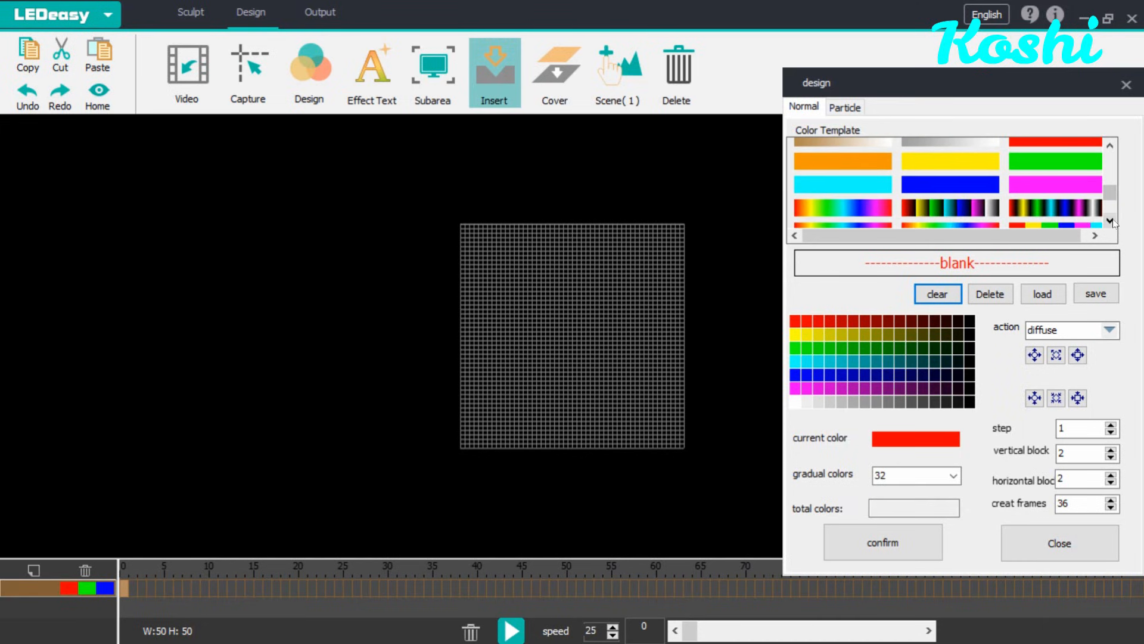
left_click(1079, 211)
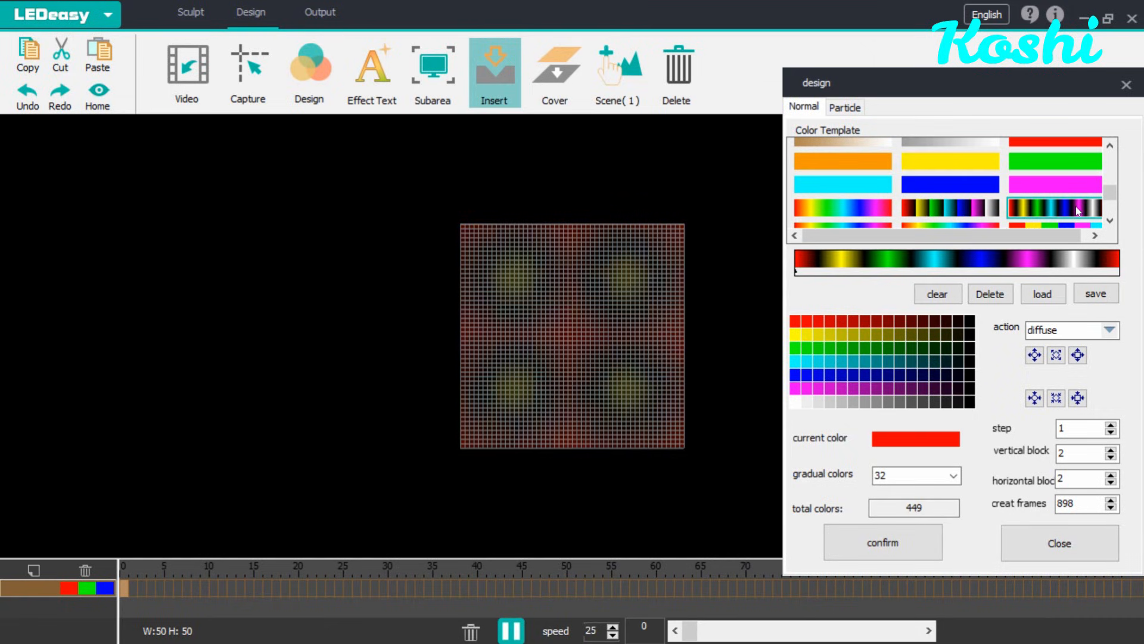
Step: Try another gradient template, then clear and choose the red, yellow, green, blue, magenta and cyan template
left_click(1111, 220)
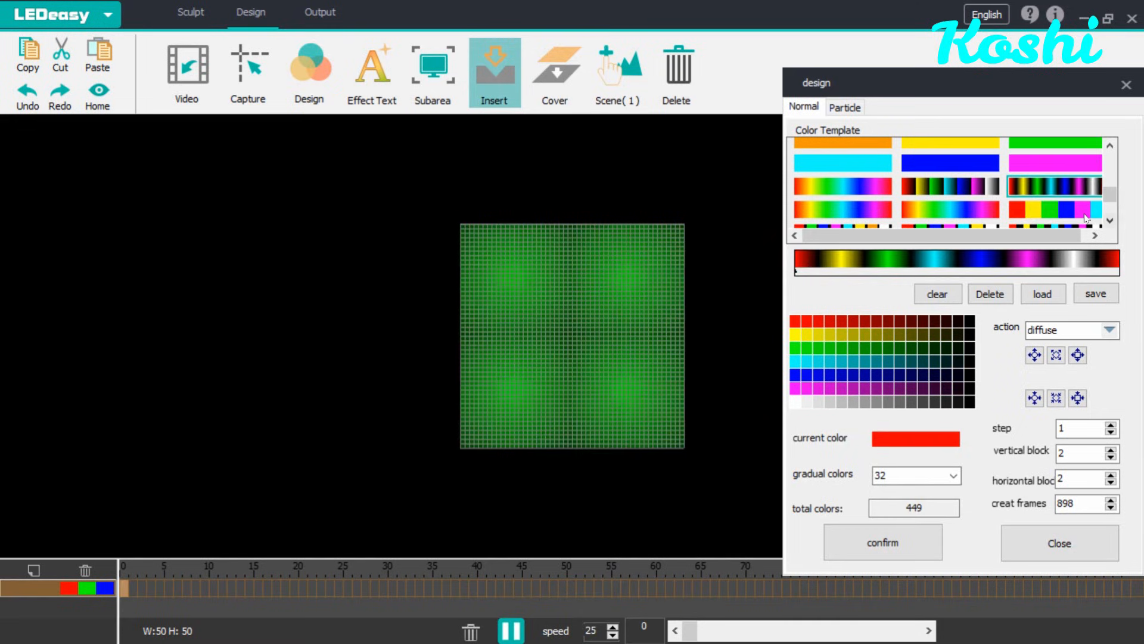
left_click(1086, 212)
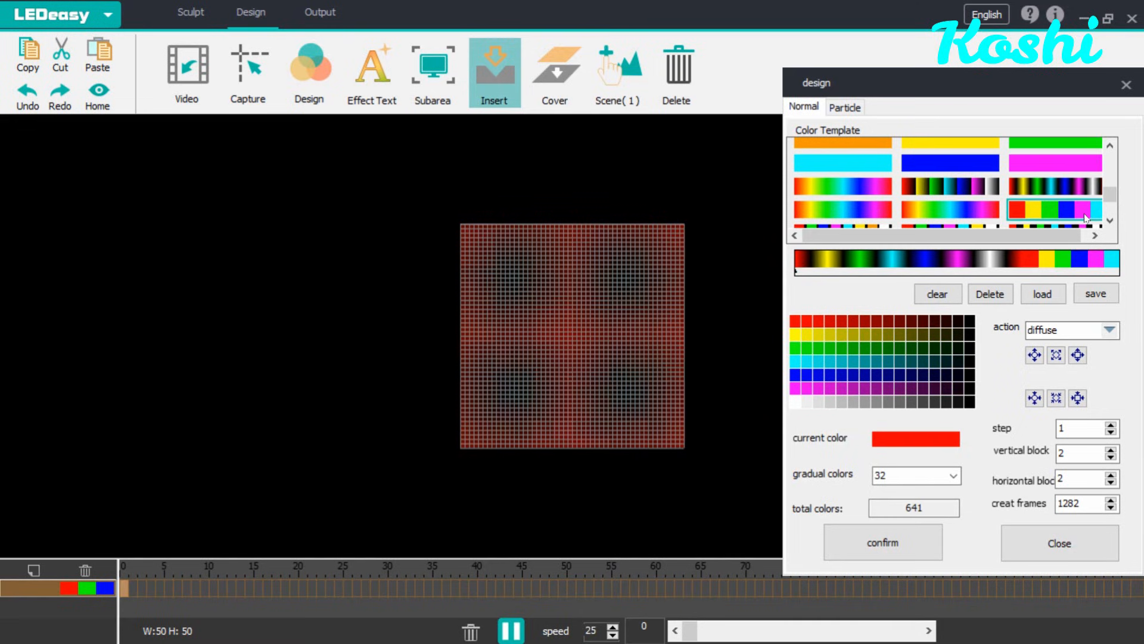
left_click(947, 296)
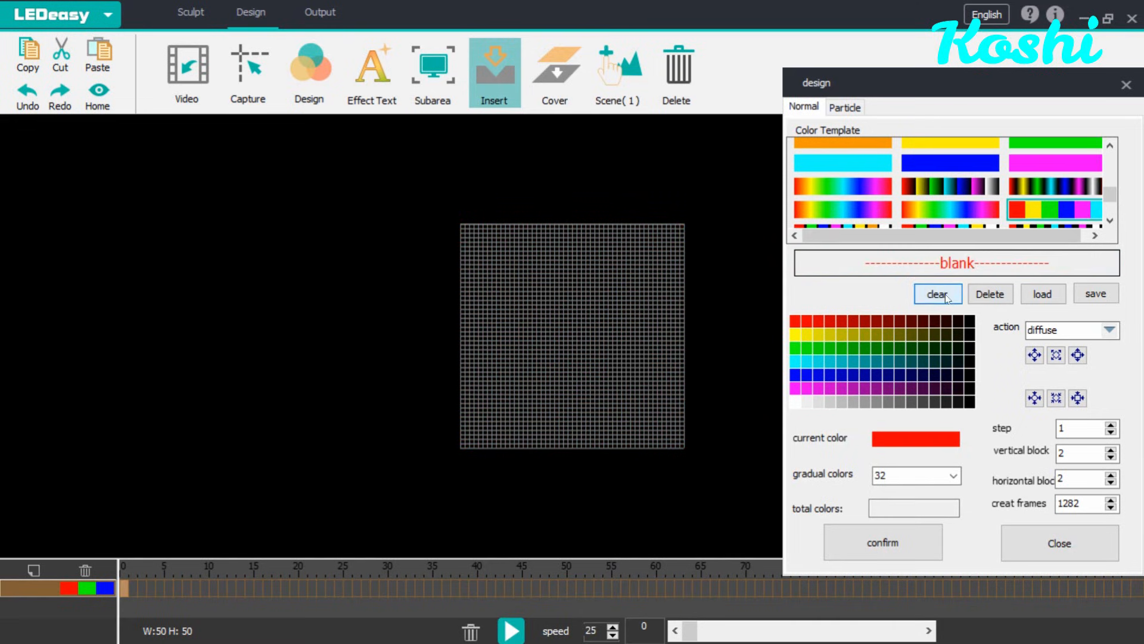
left_click(1045, 211)
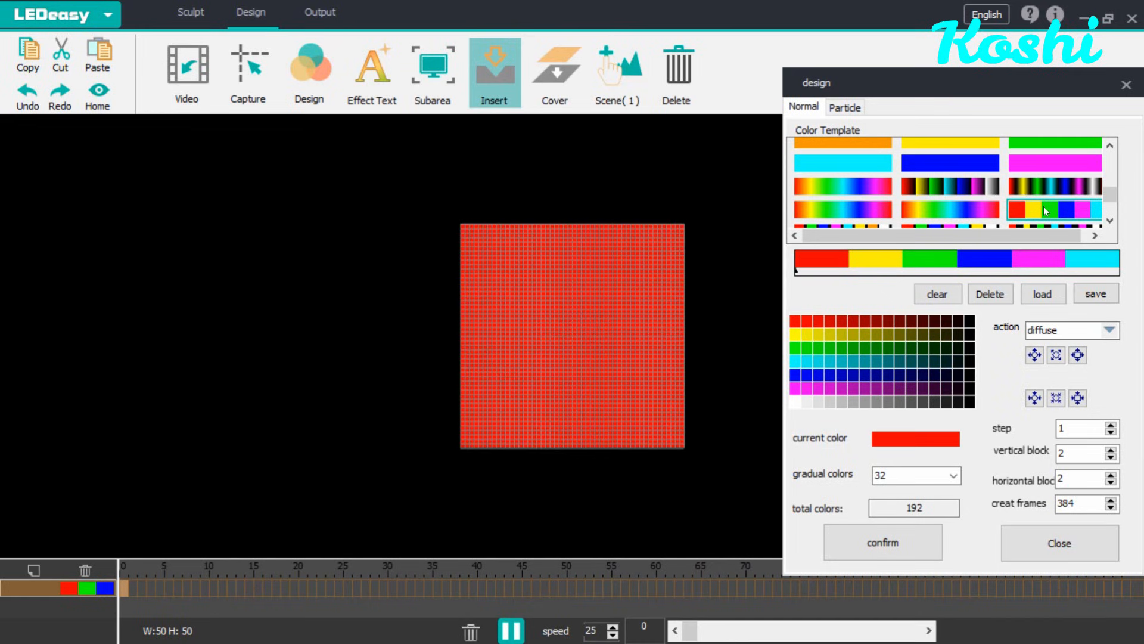
Step: Try the dark-to-color striped gradient templates and switch between different diffuse direction options
left_click(944, 189)
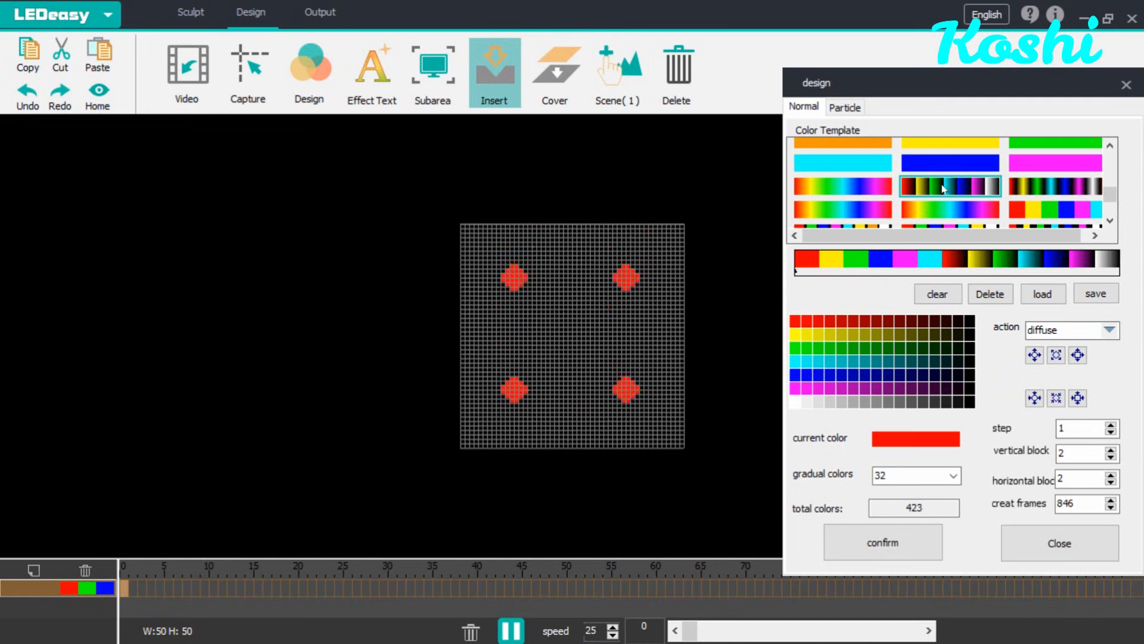
left_click(930, 303)
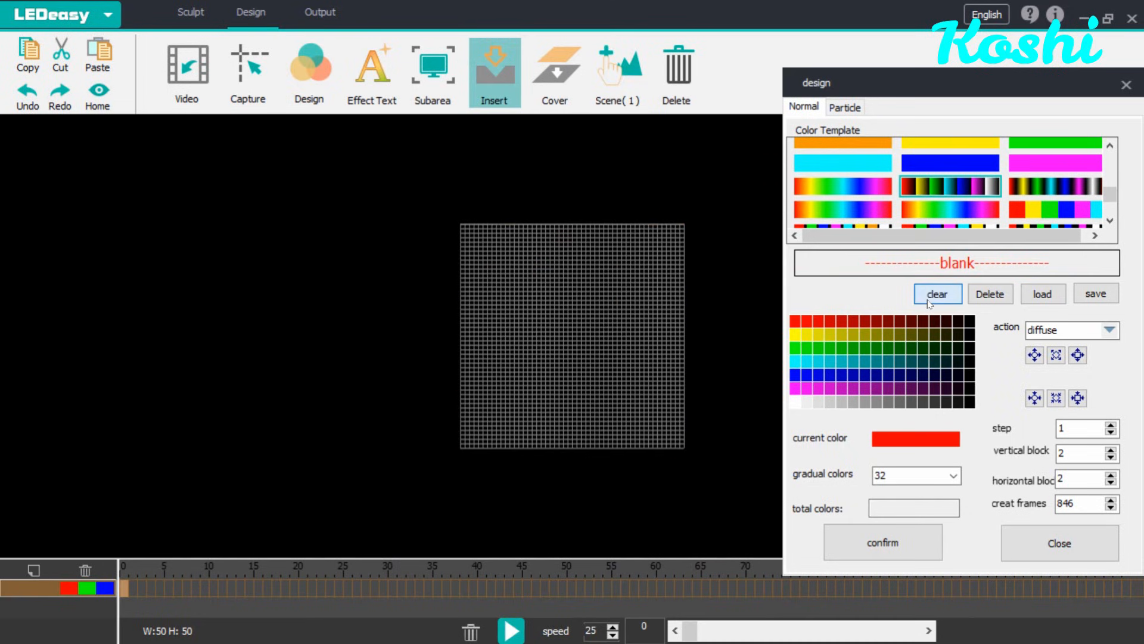
left_click(933, 181)
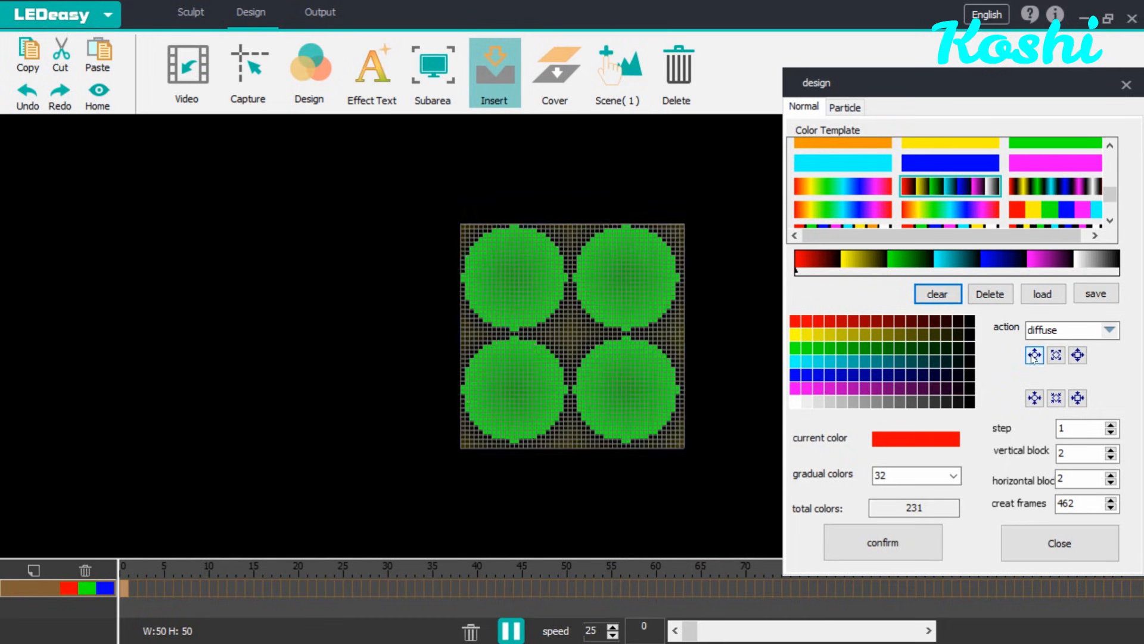
left_click(1033, 398)
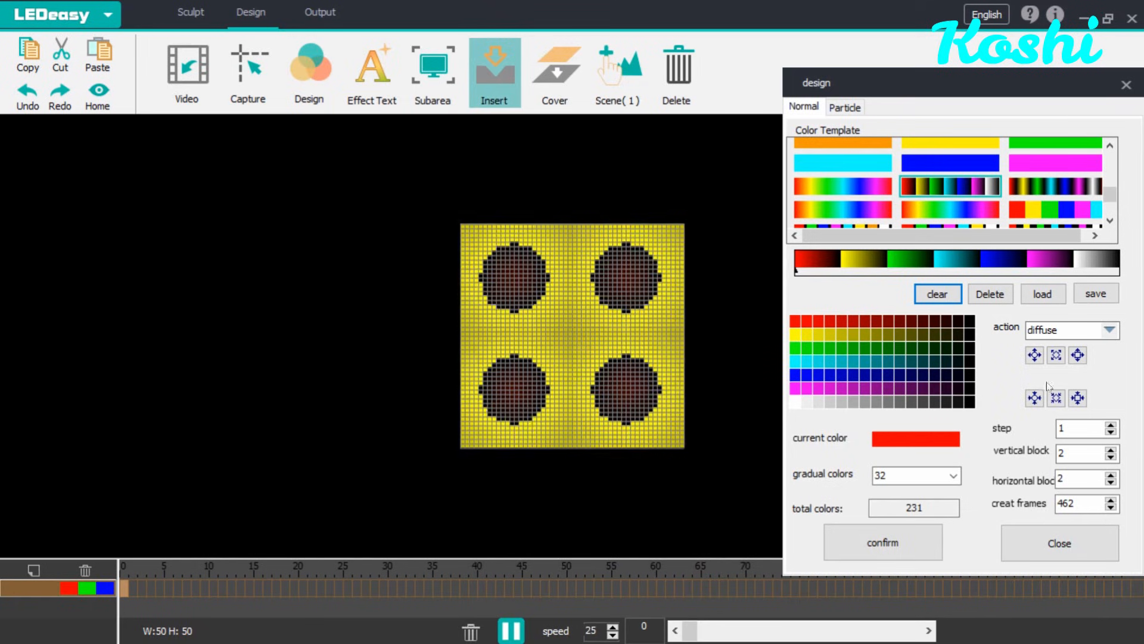
left_click(1057, 356)
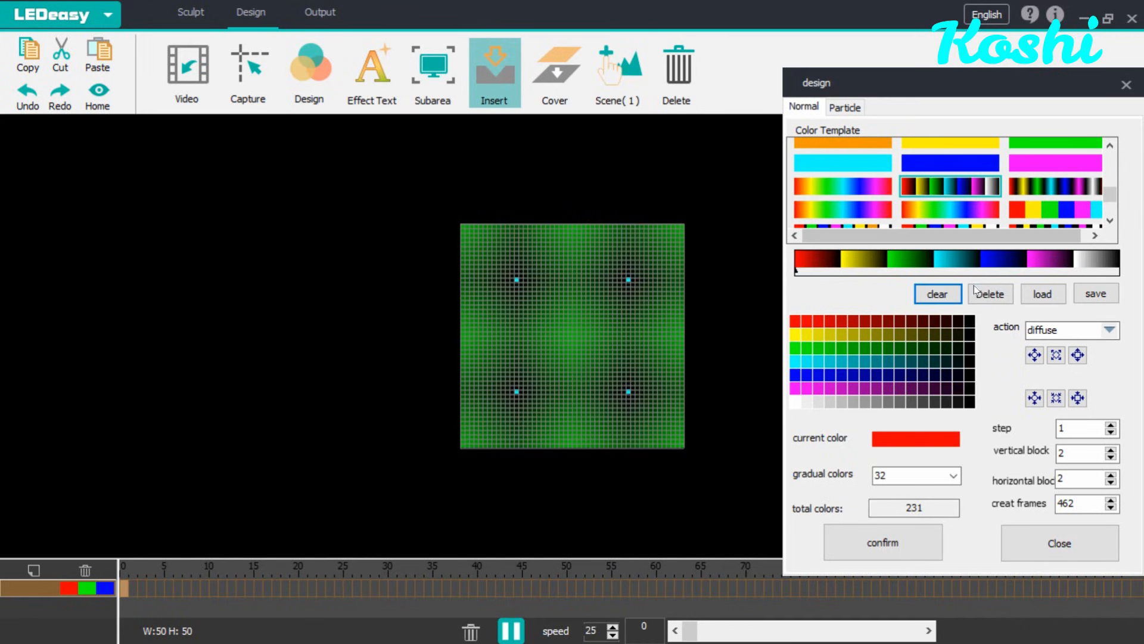
Step: Clear the colors, choose the template of red, yellow, green, cyan, blue, magenta and white separated by black, and set the diffuse direction
left_click(938, 294)
left_click(1111, 219)
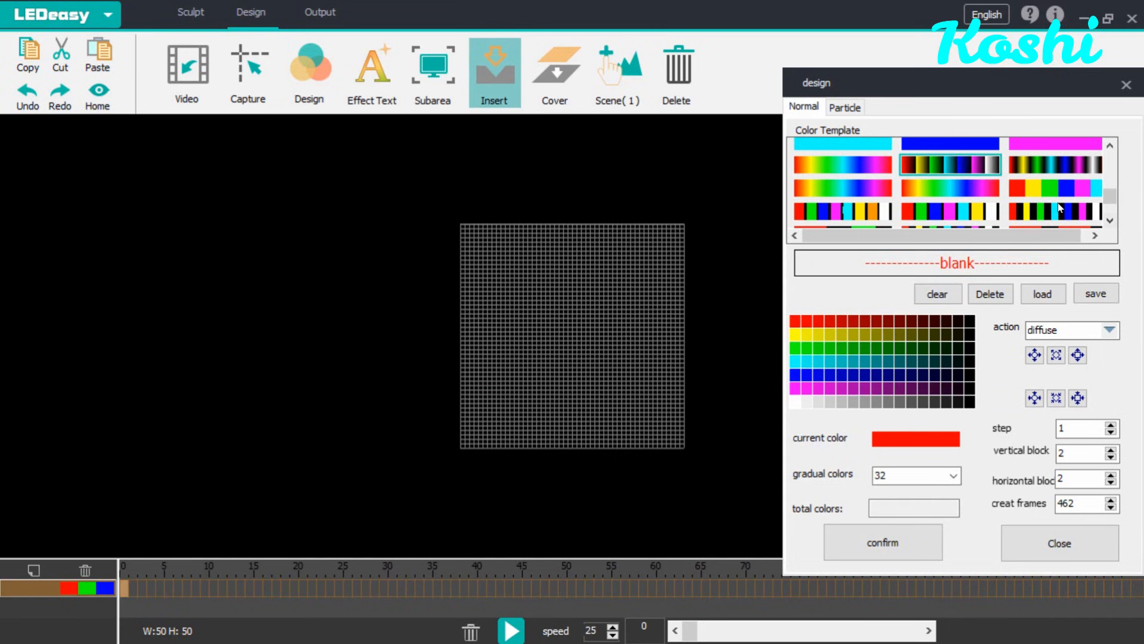
left_click(1060, 207)
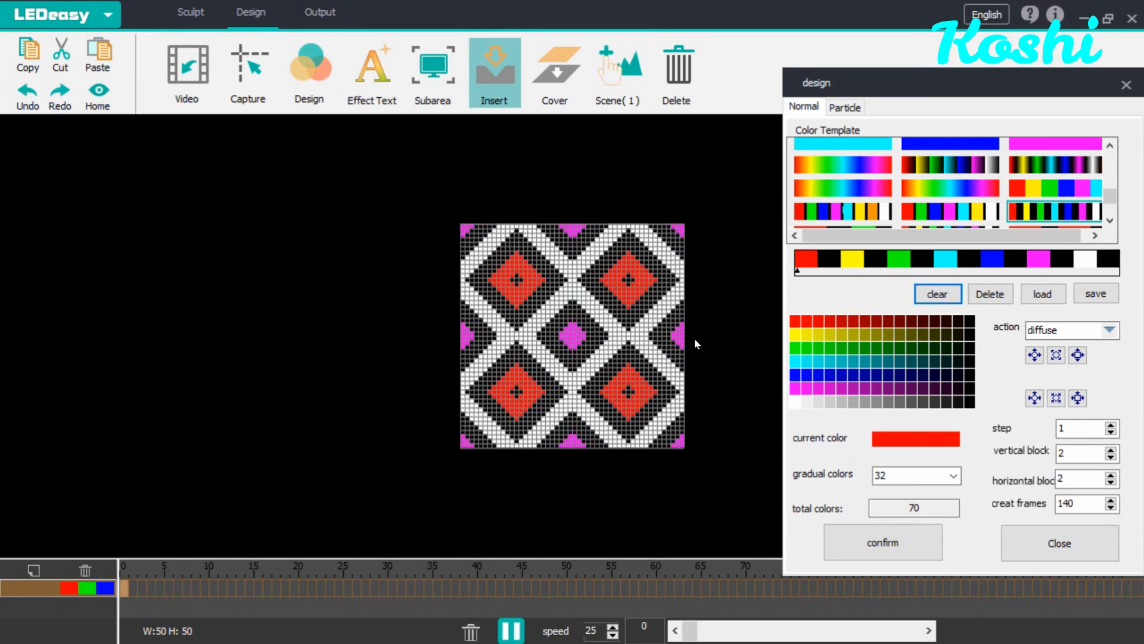
left_click(1034, 355)
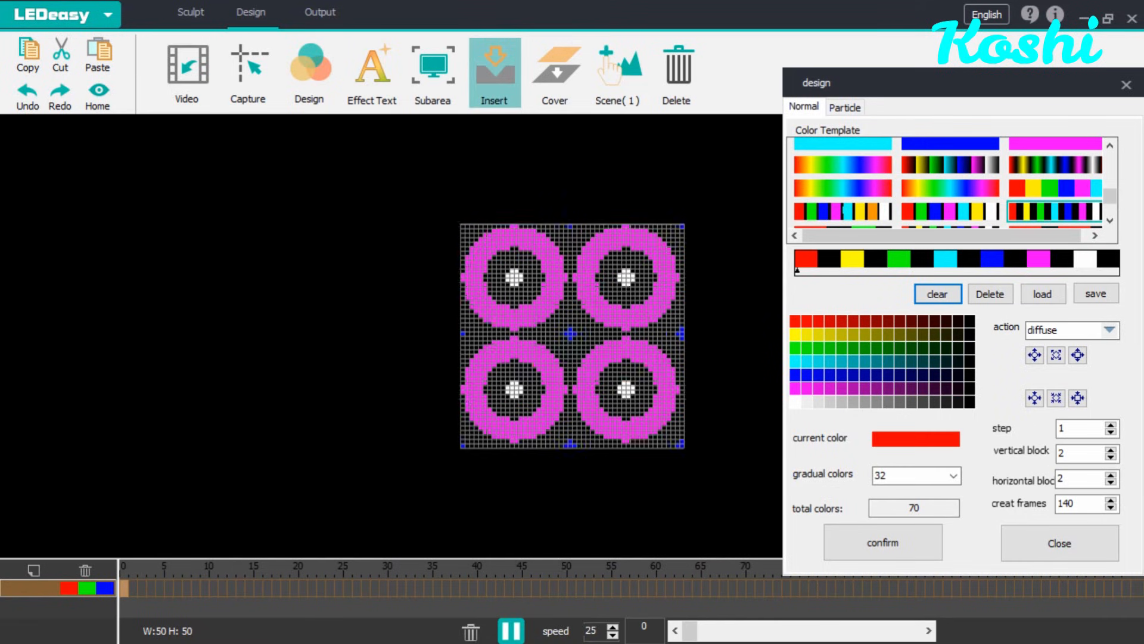
Step: Set vertical and horizontal blocks to 3 and insert the 140-frame diffuse animation into the timeline five times
left_click(1111, 449)
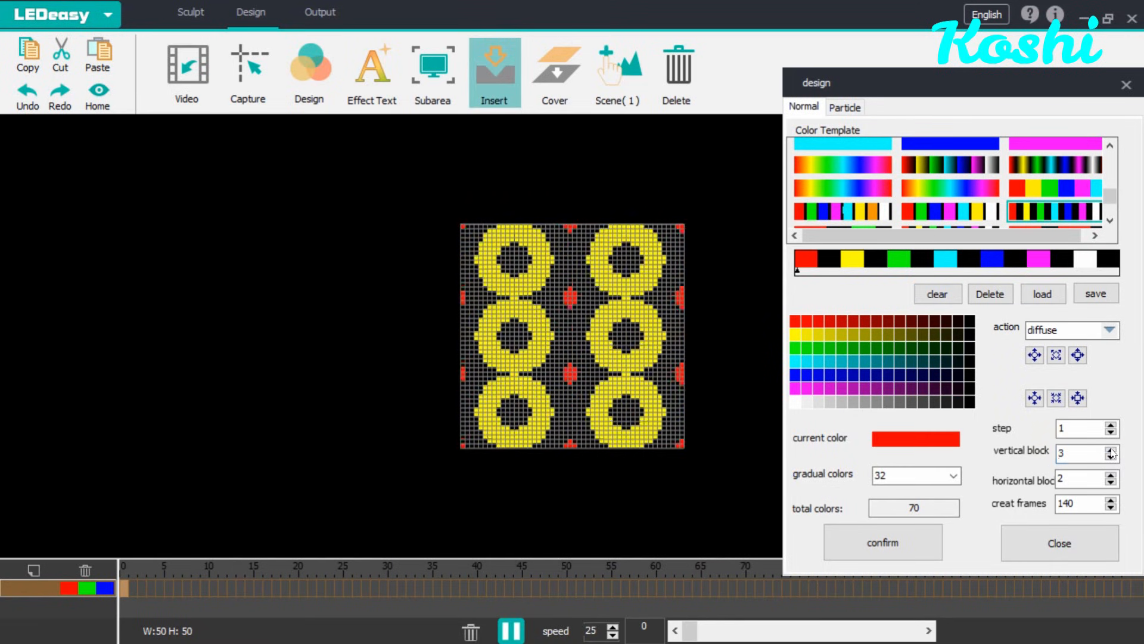
left_click(1111, 475)
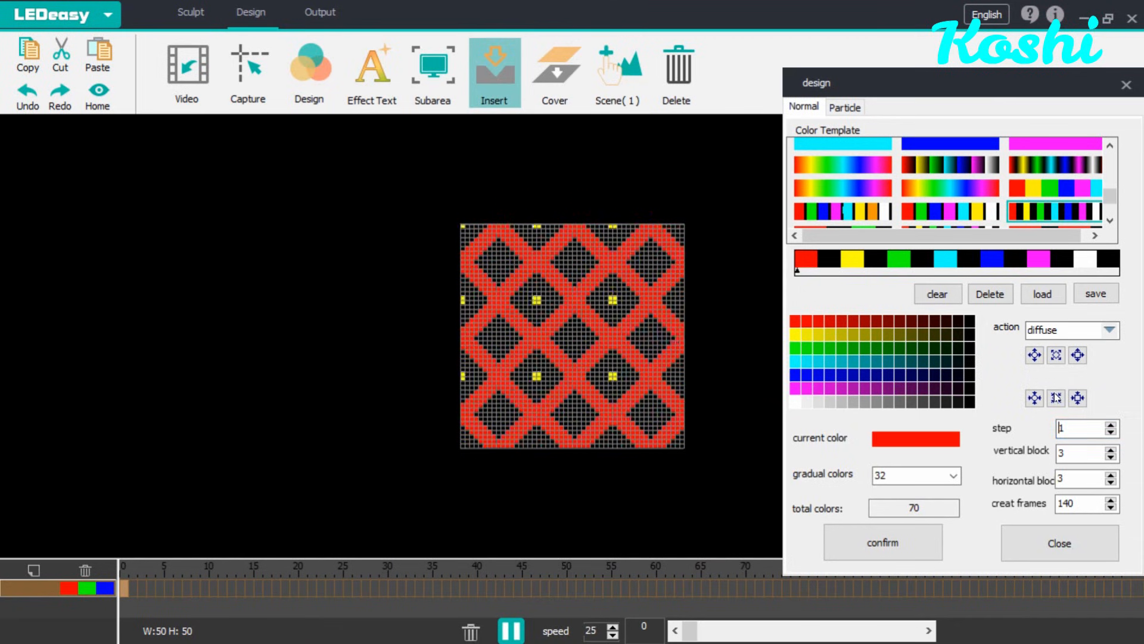
left_click(887, 542)
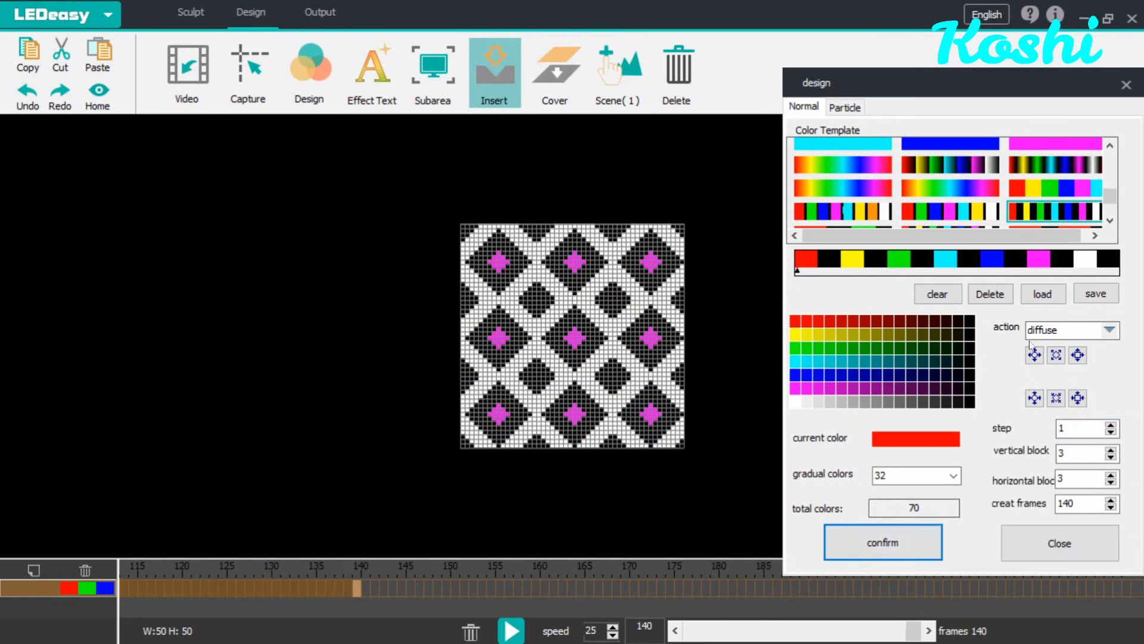
left_click(889, 539)
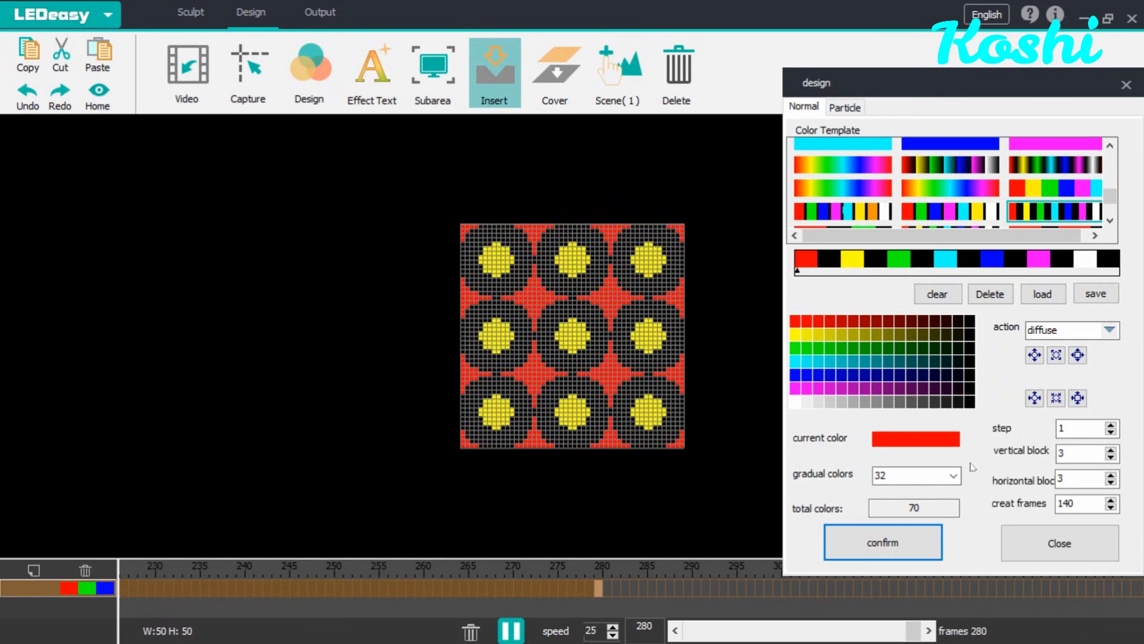
left_click(907, 549)
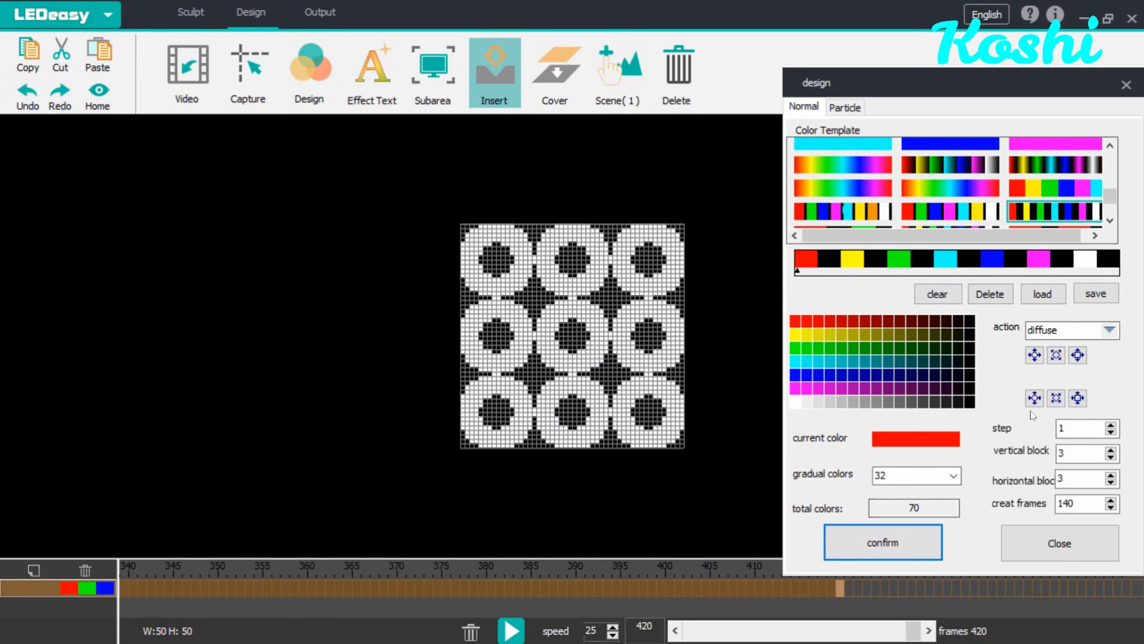
left_click(928, 542)
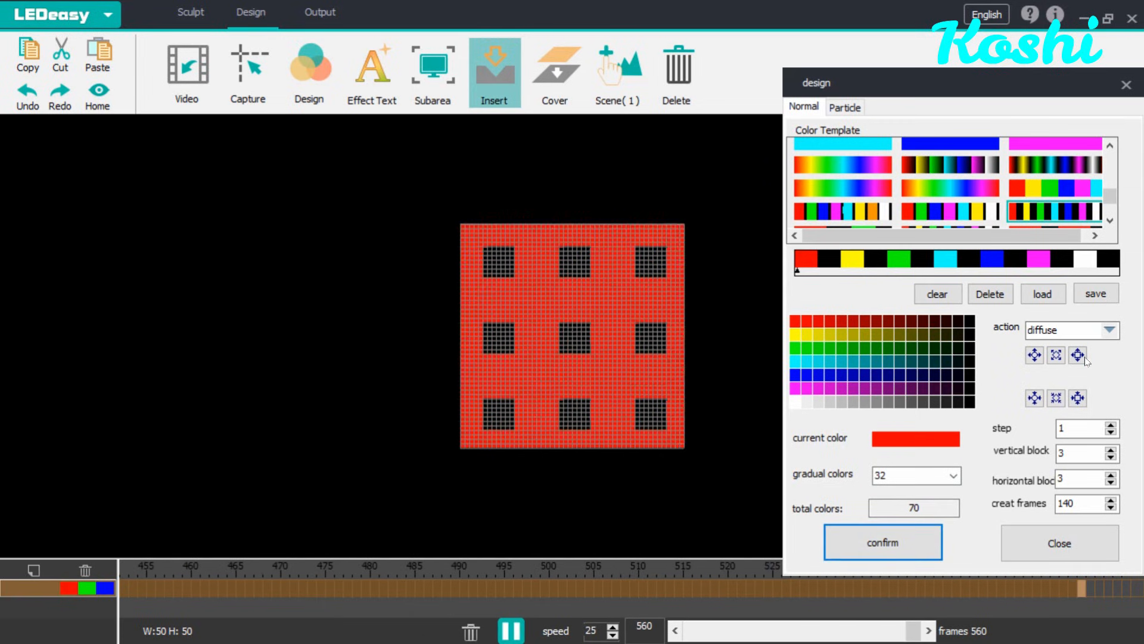
left_click(927, 529)
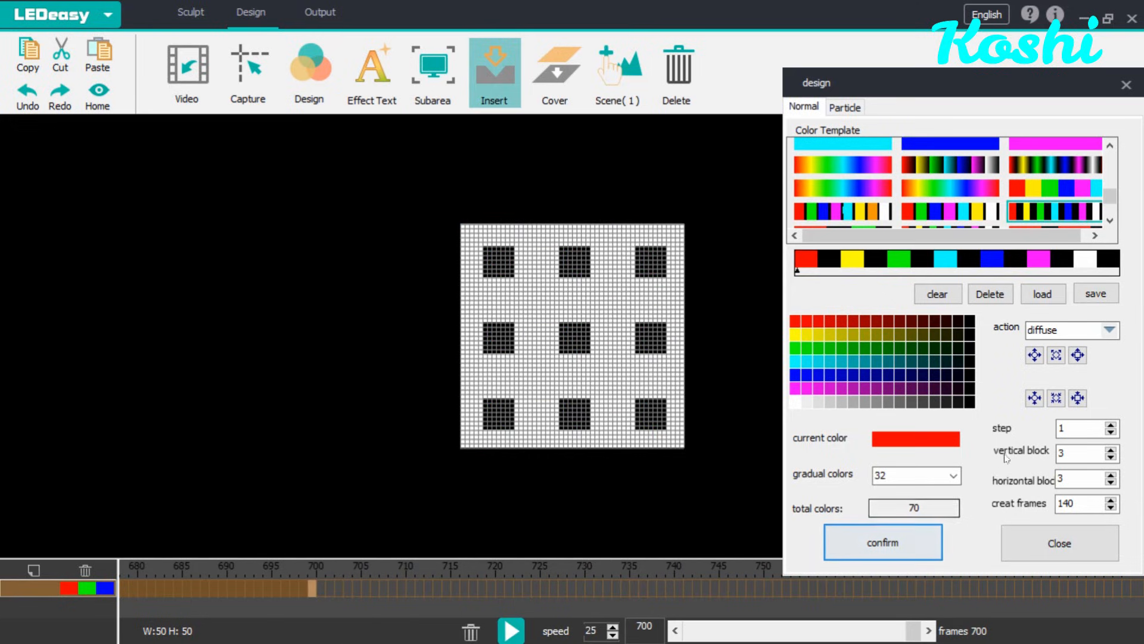
Step: Switch to another diffuse direction and insert another 140 frames into the timeline
left_click(1078, 398)
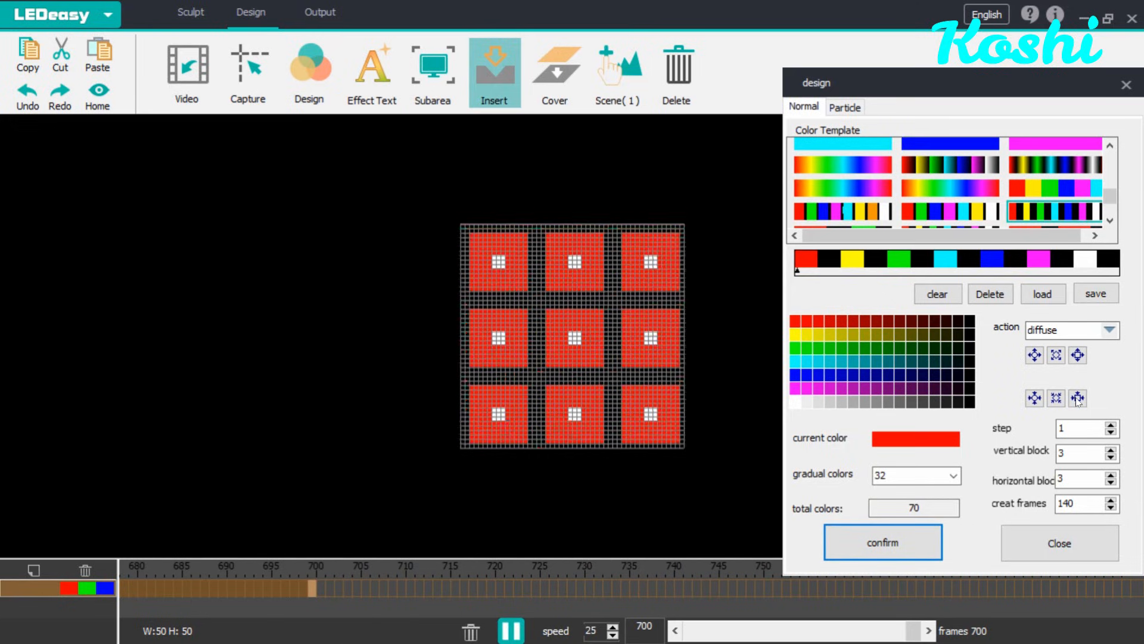
left_click(910, 534)
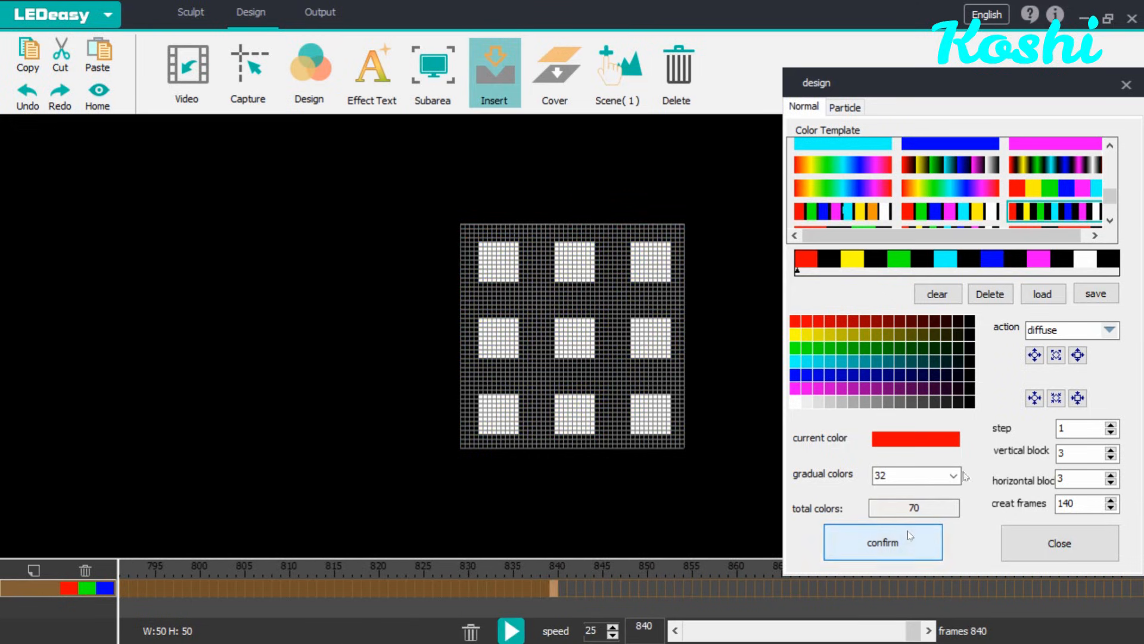
Step: Change the action to rotation and set the vertical and horizontal blocks back to 1
left_click(1108, 334)
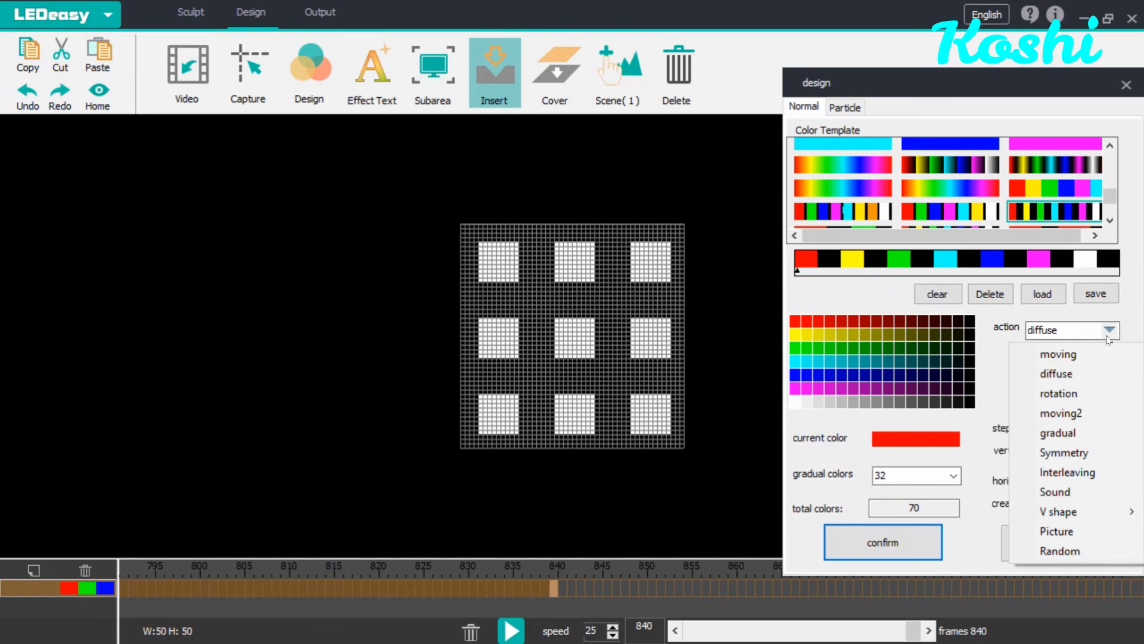
left_click(1082, 392)
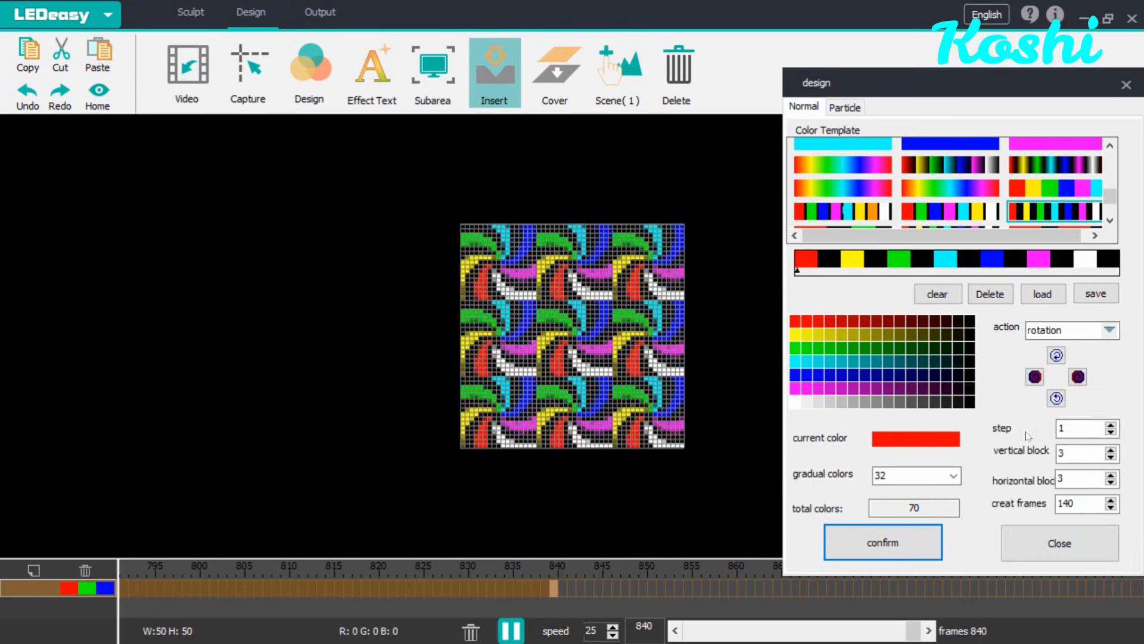
left_click(1111, 457)
left_click(1111, 457)
left_click(1111, 484)
left_click(1110, 484)
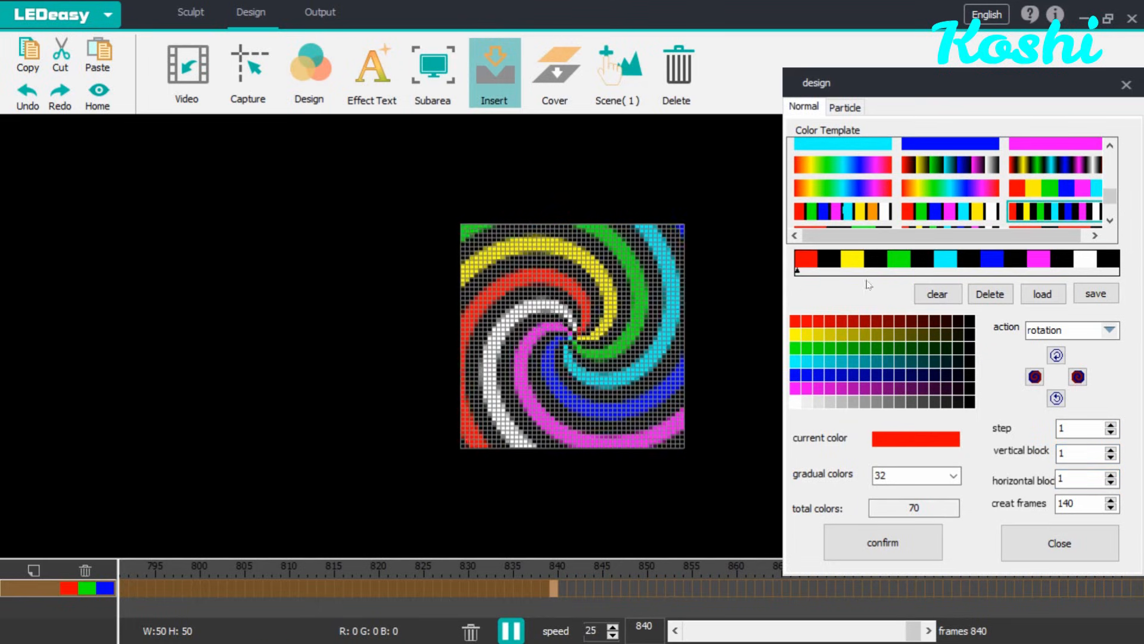
Step: Clear the colors, choose the red, green, blue, magenta, cyan, yellow and white black-separated template, and insert the rotation frames
left_click(942, 296)
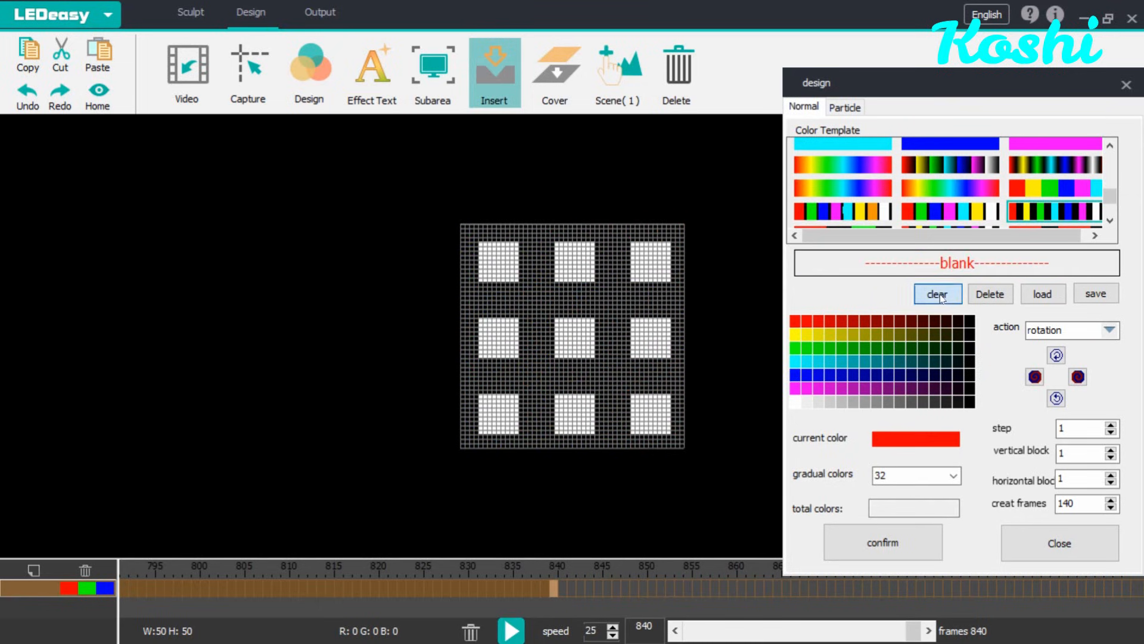
left_click(967, 213)
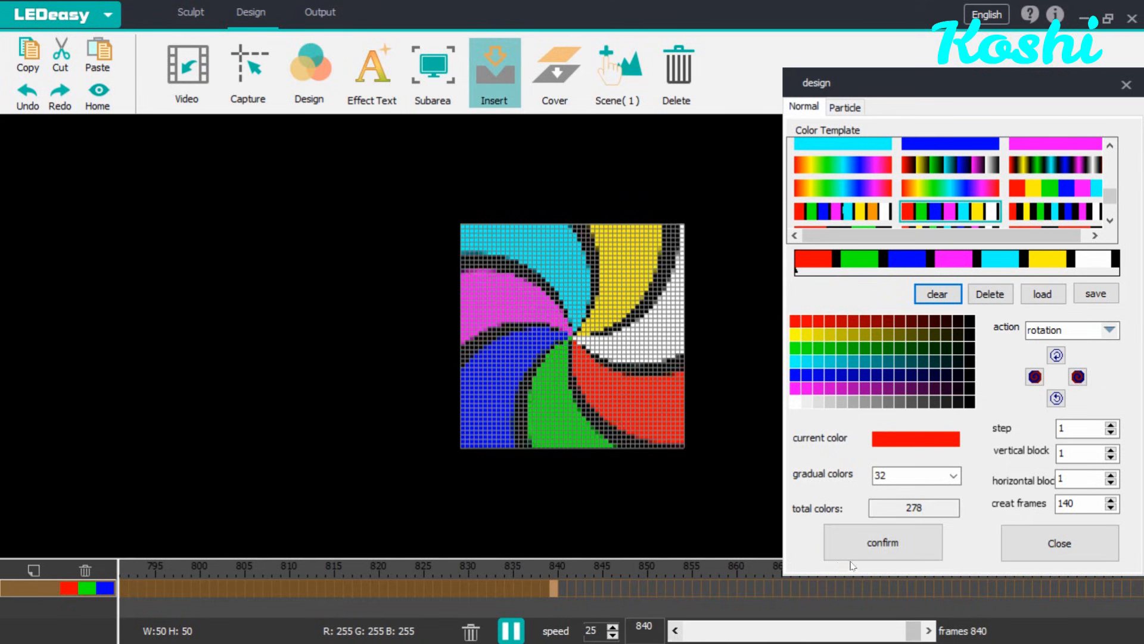
left_click(887, 544)
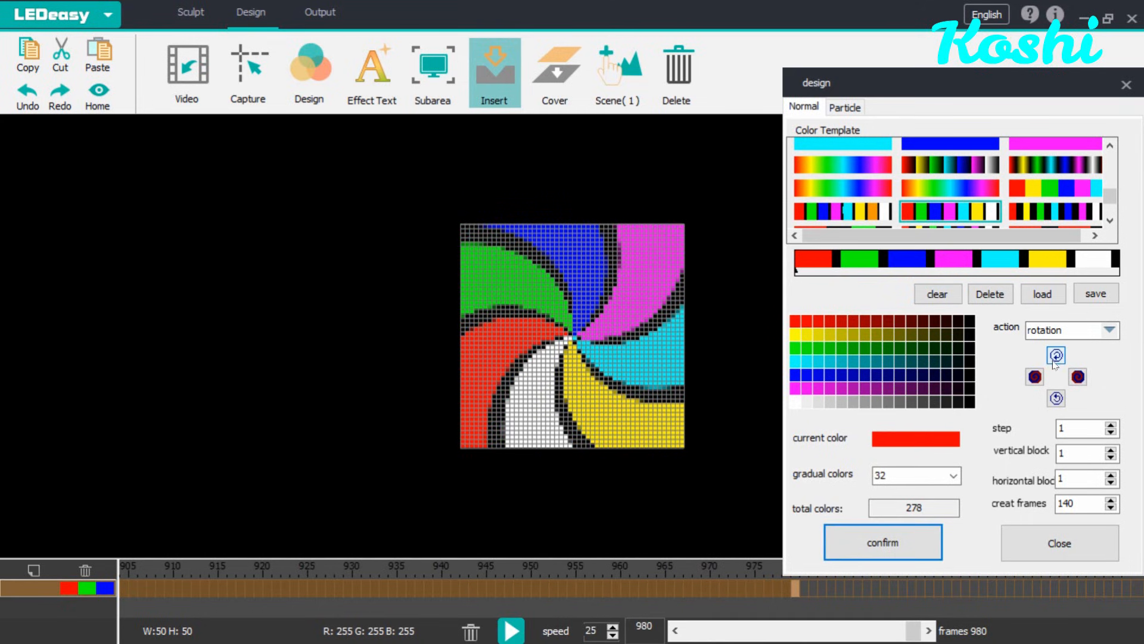
Step: Change the rotation direction and insert another 140 frames into the timeline
left_click(1055, 359)
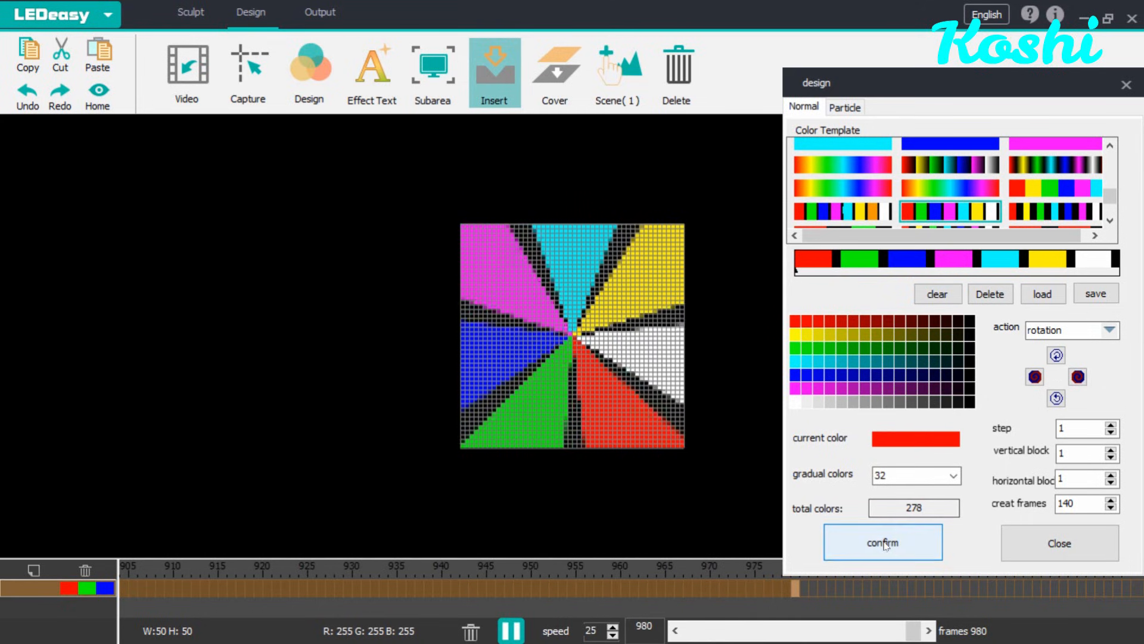
left_click(886, 544)
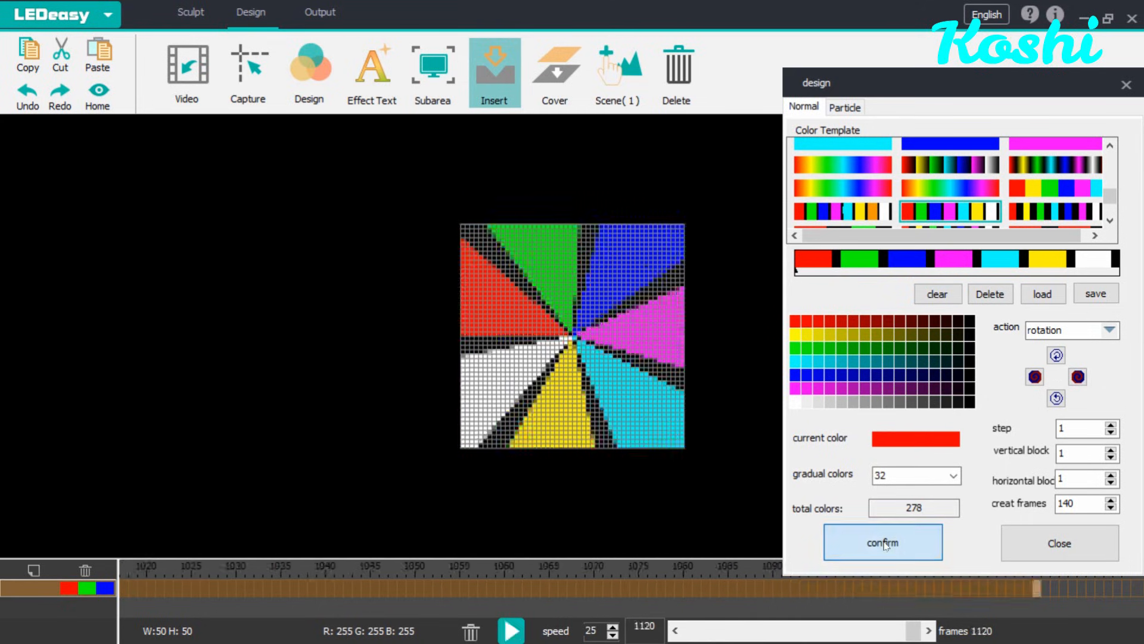
Step: Reverse the rotation direction once more and insert another 140 frames
left_click(1077, 380)
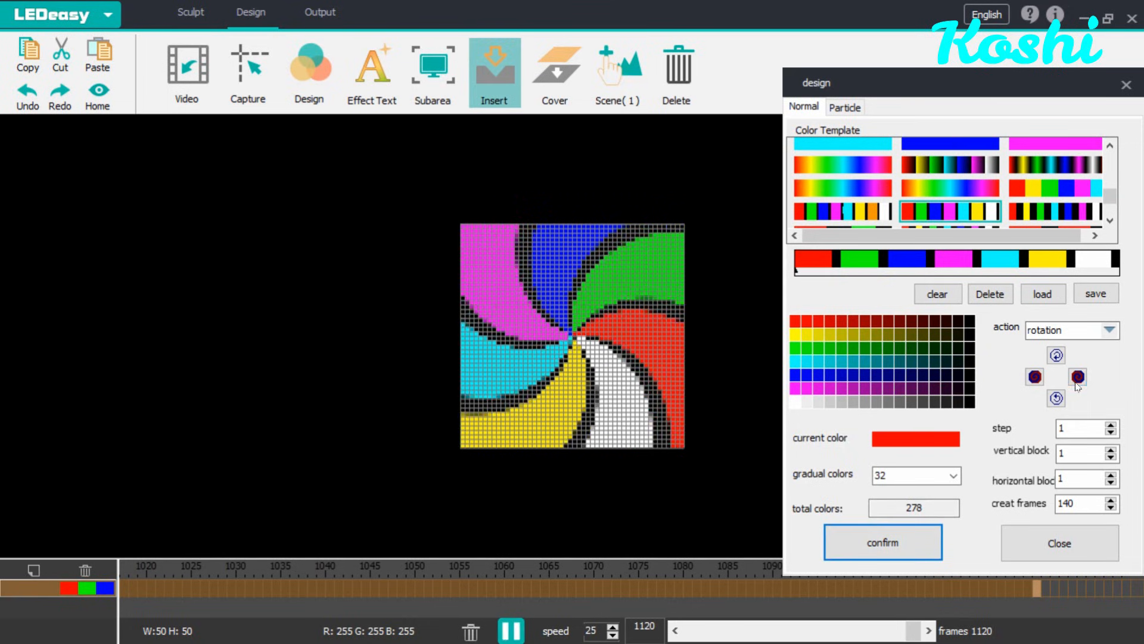
left_click(923, 544)
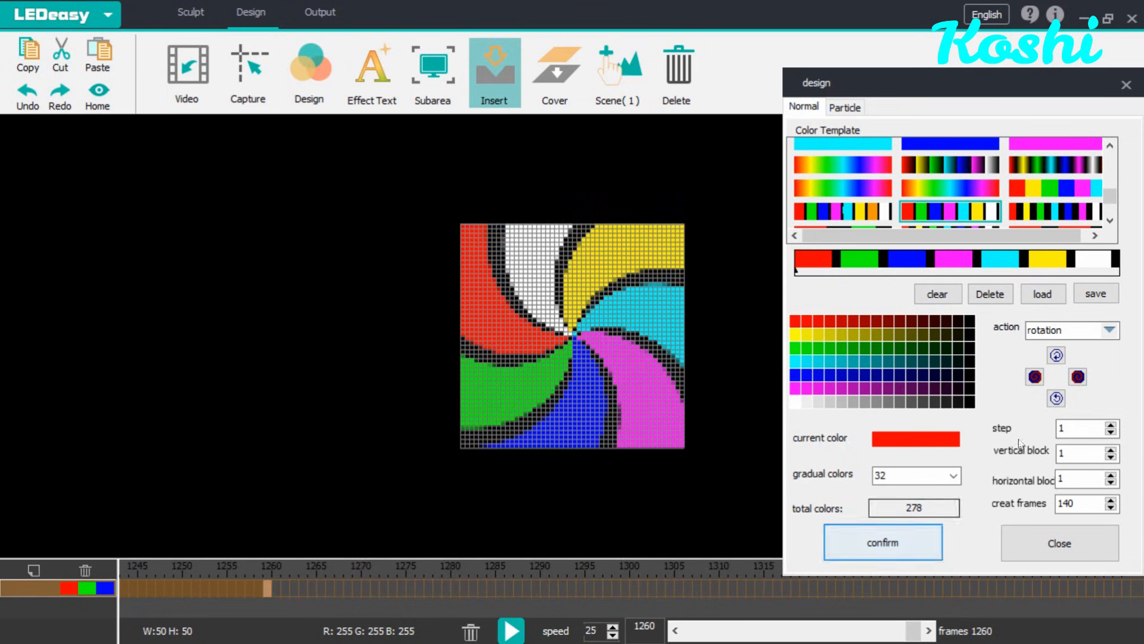
Step: Preview the moving2 and gradual actions with the red, yellow, green, blue, magenta and cyan template
left_click(1110, 332)
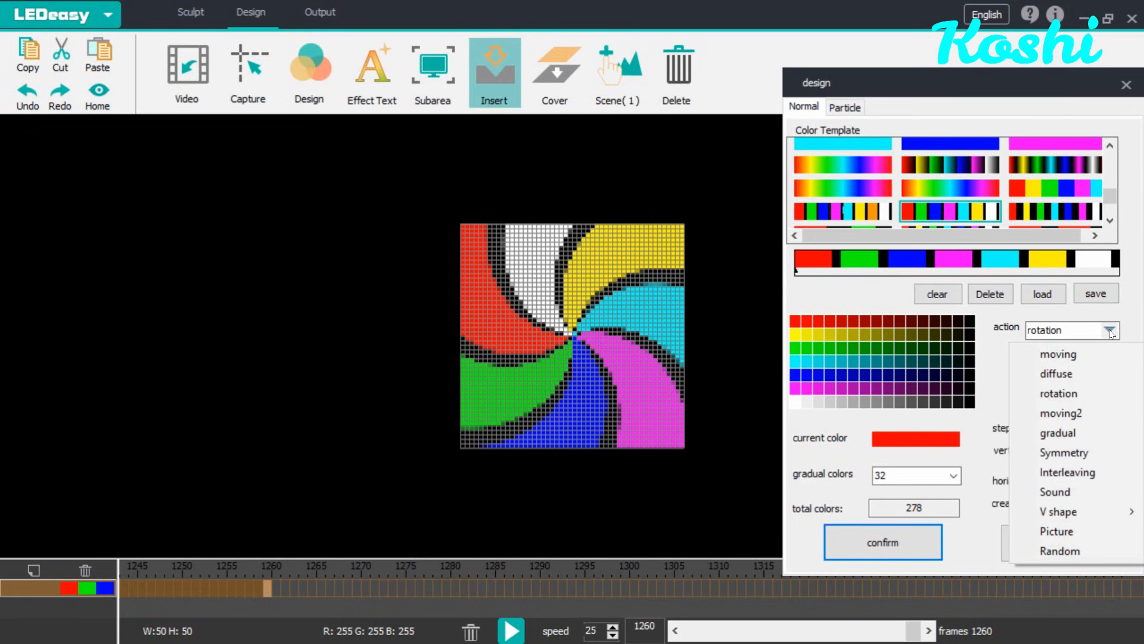
left_click(1081, 413)
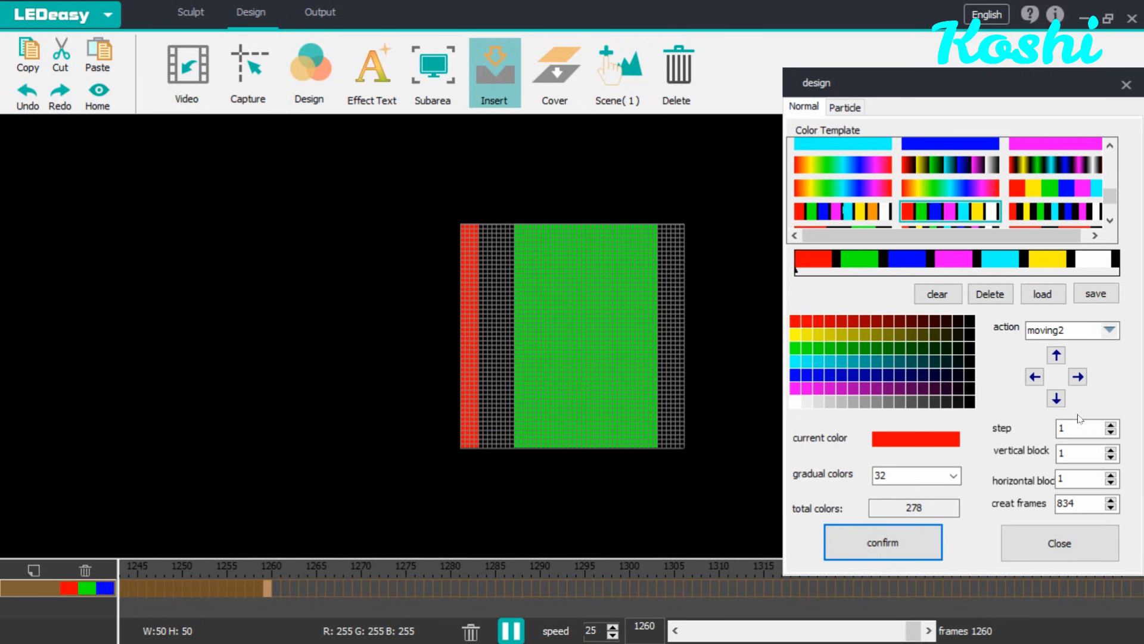
left_click(938, 295)
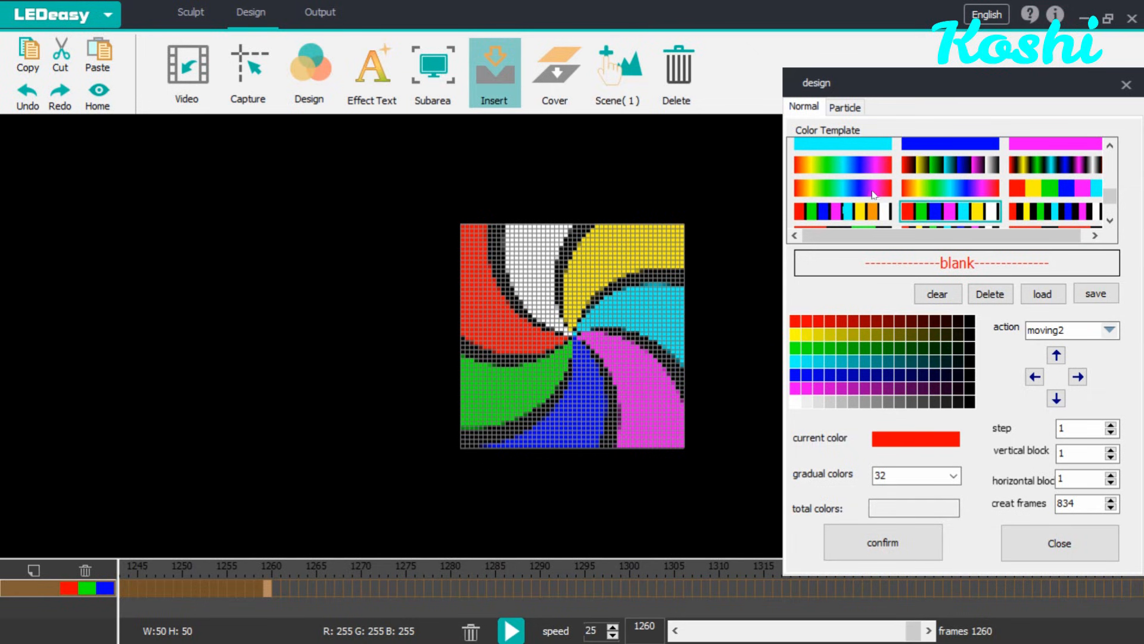
left_click(1078, 192)
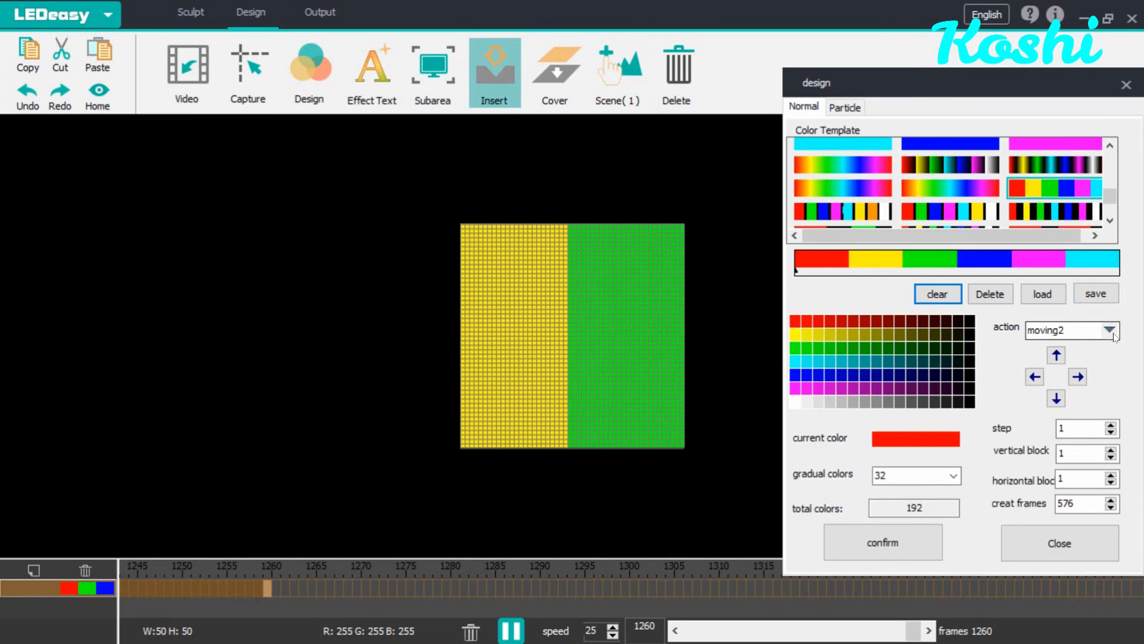
left_click(1072, 331)
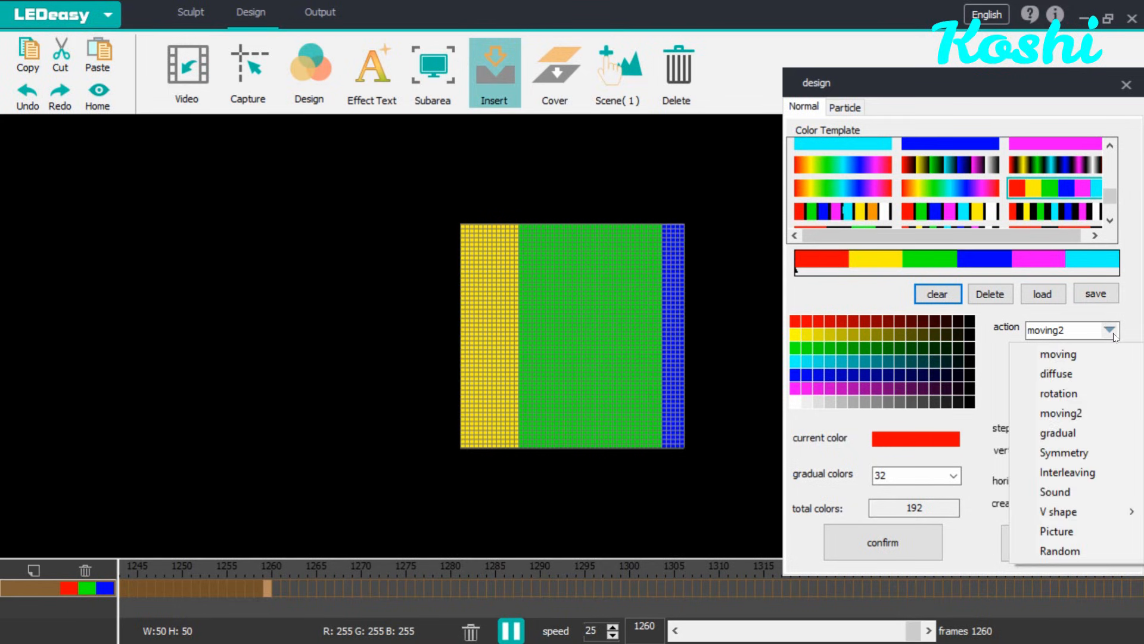
left_click(1082, 434)
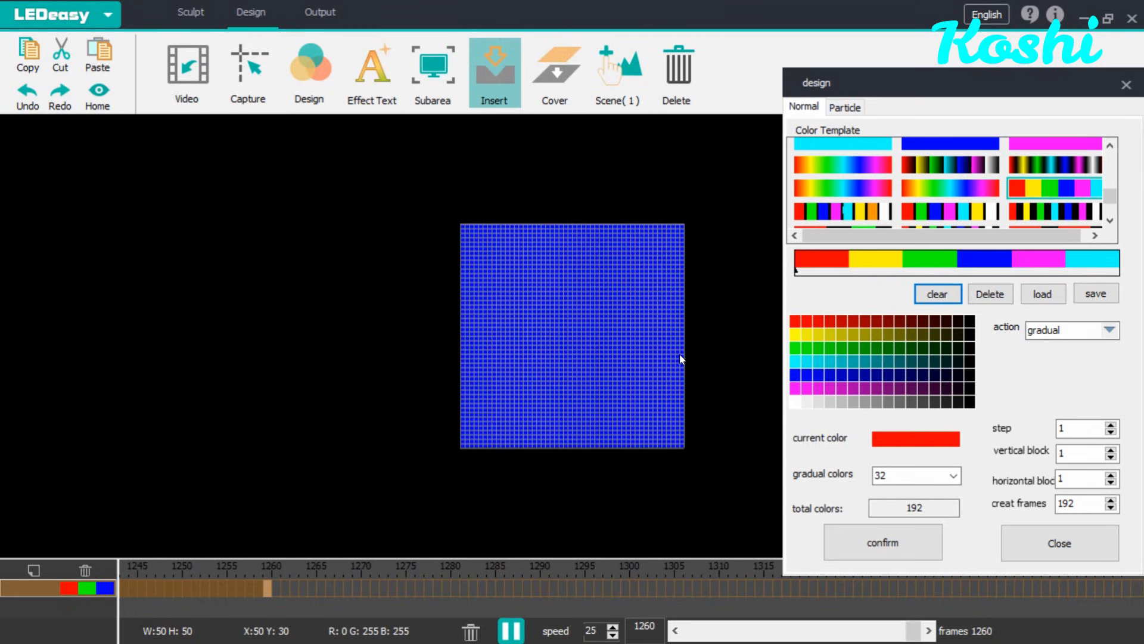
Step: Set the action to Symmetry, load the black-separated seven-colour template, and insert 140 frames
left_click(1109, 331)
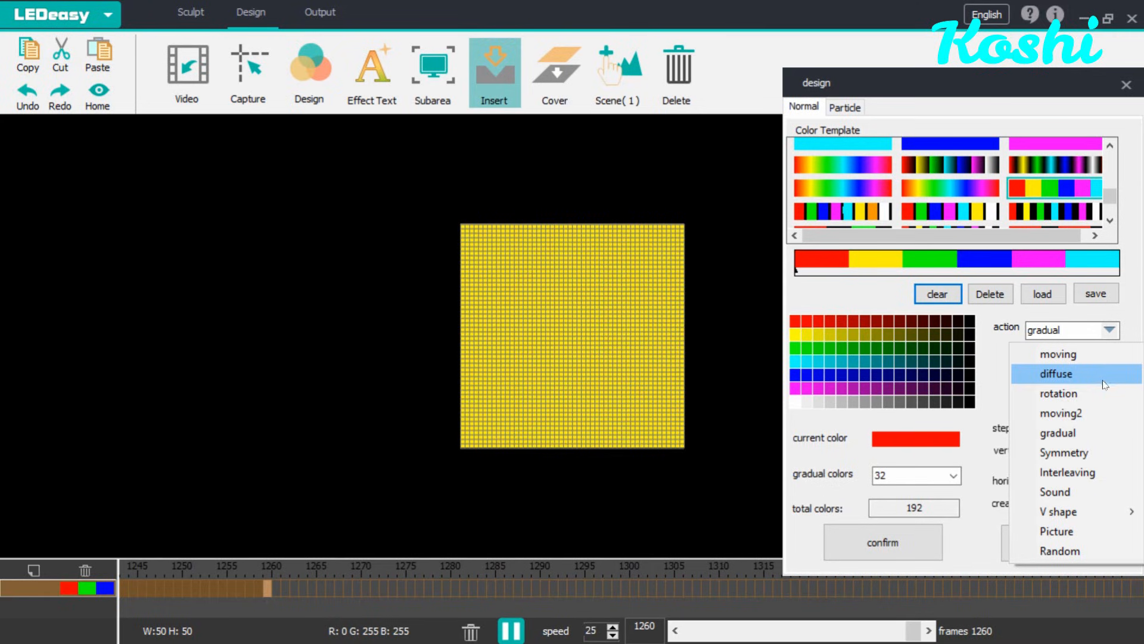
left_click(1088, 453)
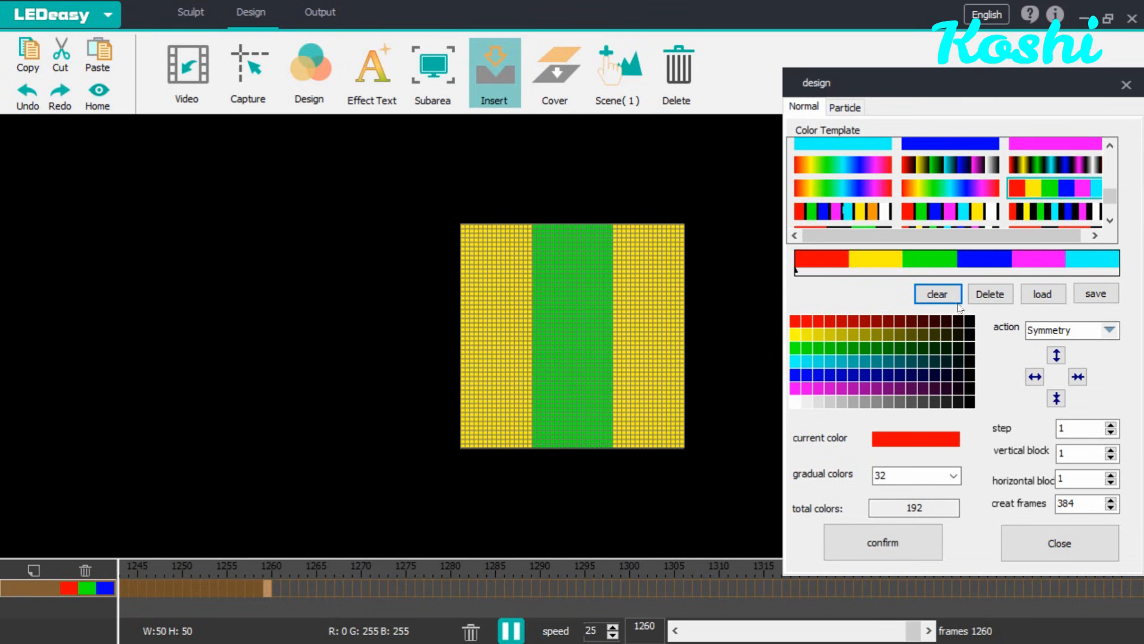
left_click(948, 296)
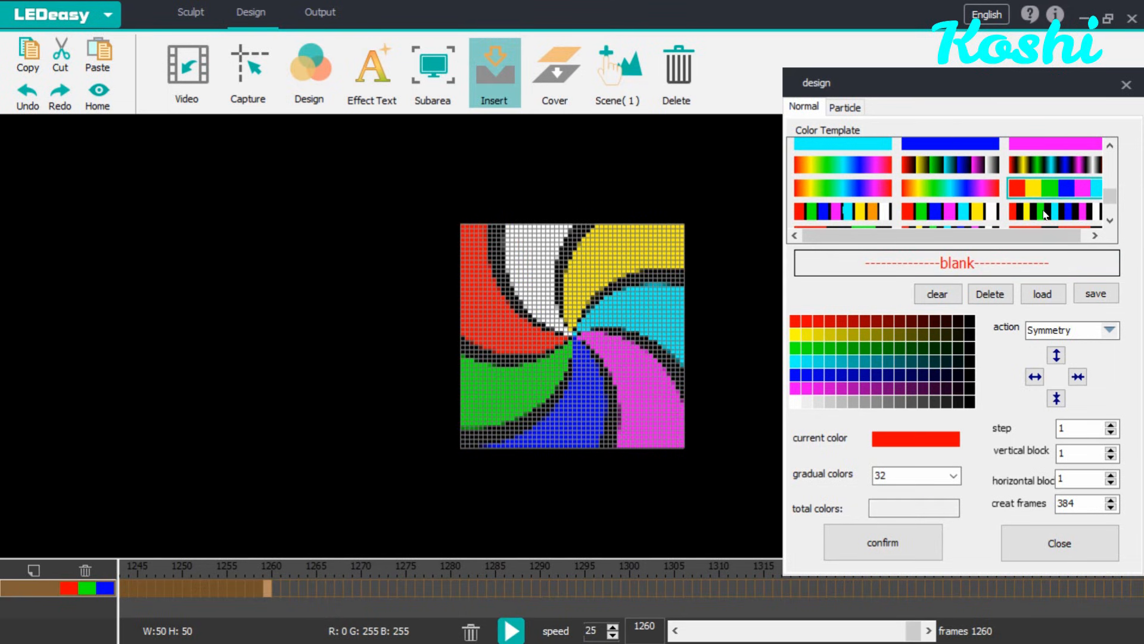
left_click(1045, 215)
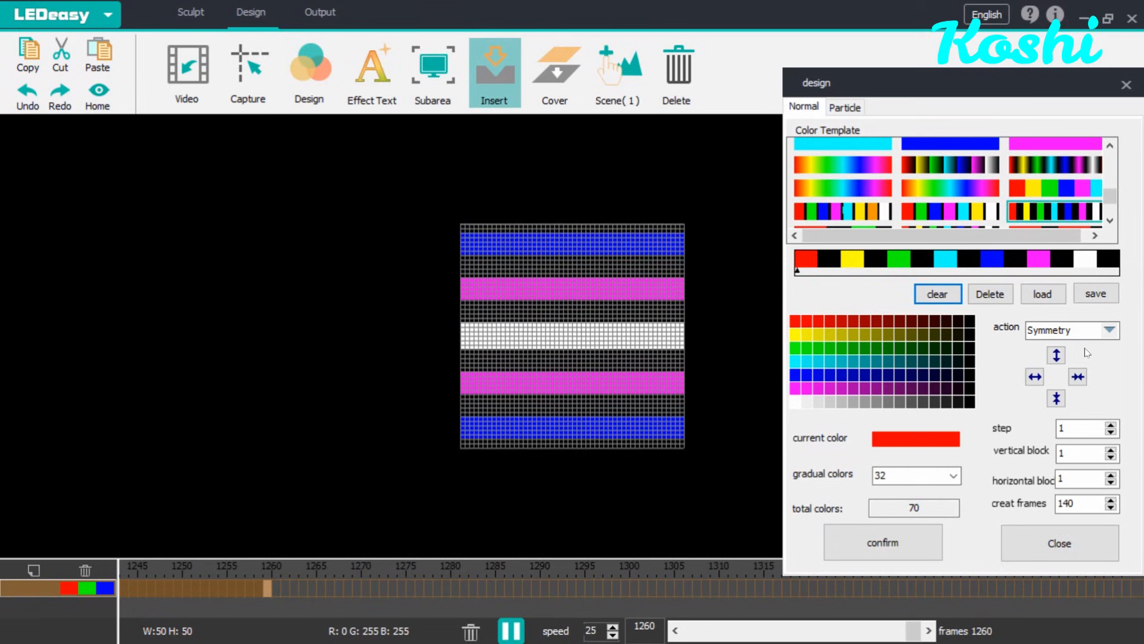
left_click(894, 539)
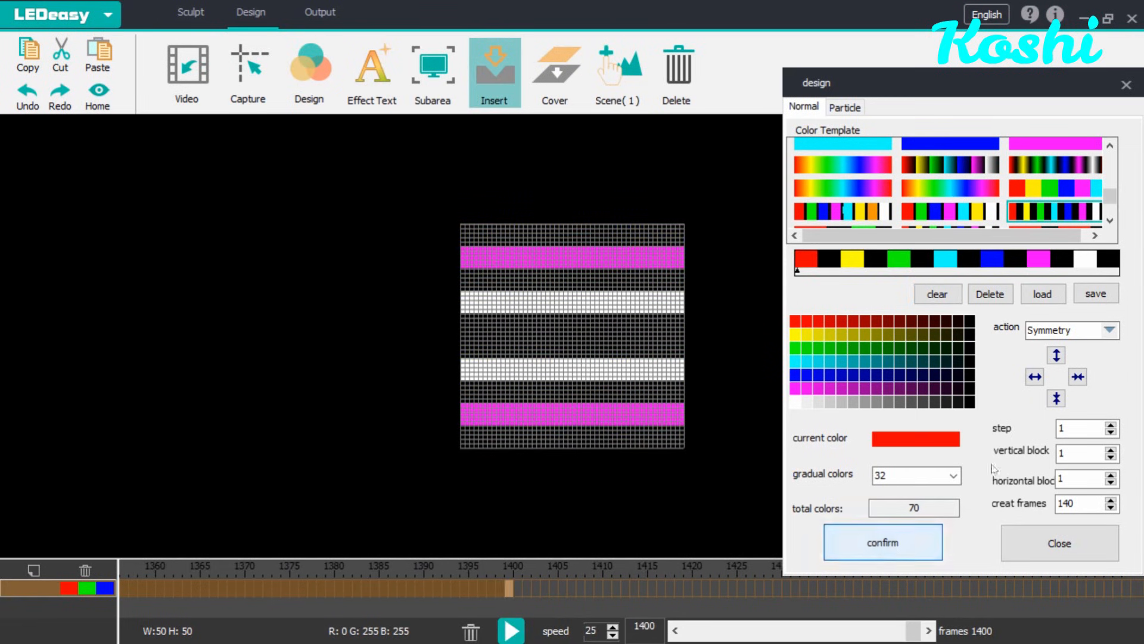
Step: Change the action to Interleaving and insert 140 frames into the timeline
left_click(1113, 331)
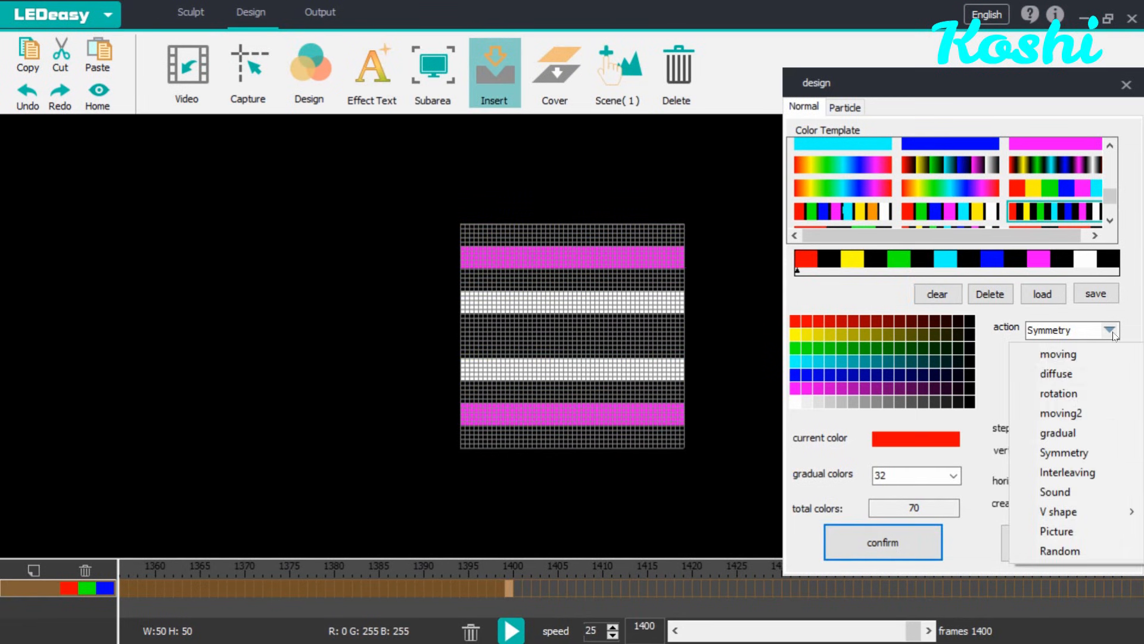
left_click(1066, 472)
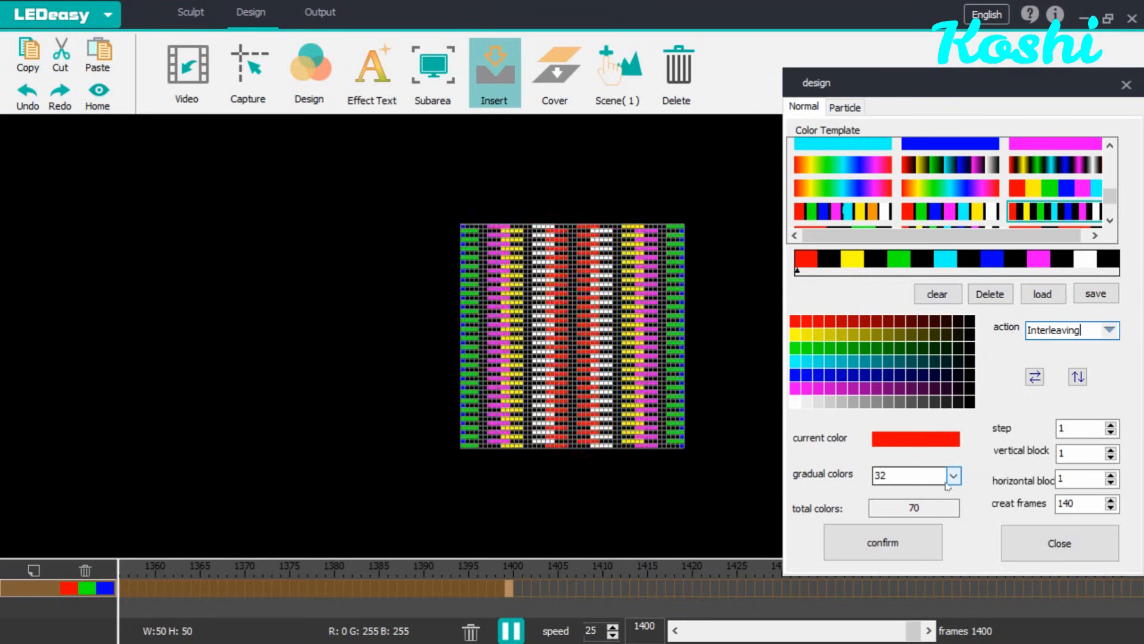
left_click(914, 530)
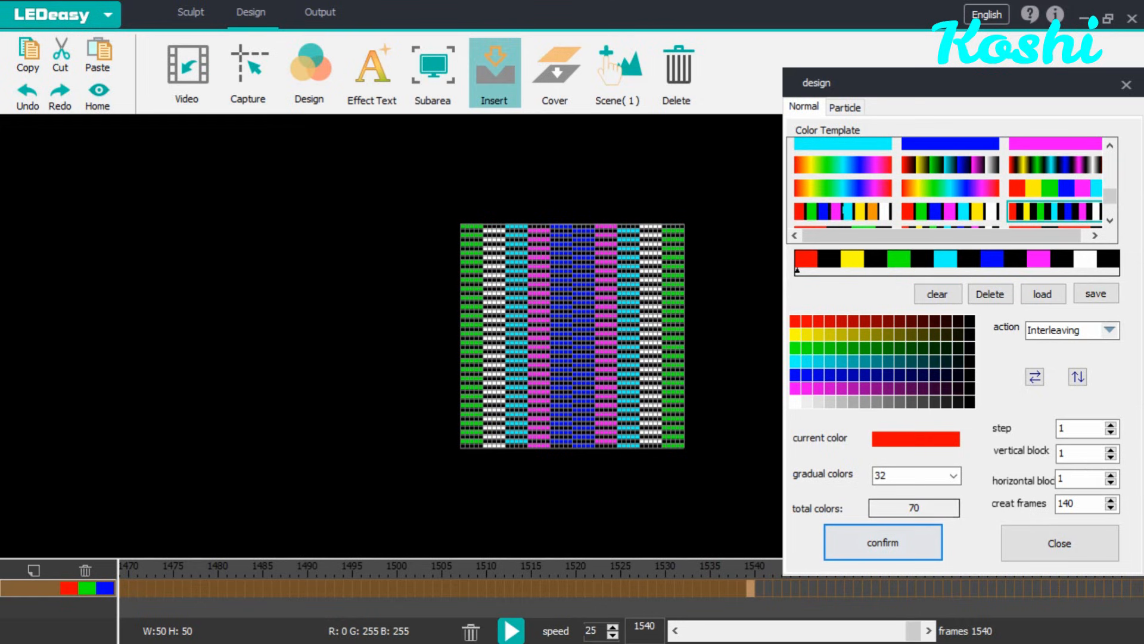
Step: Switch the action to Sound, choose the red-to-cyan six-colour template, and insert 140 frames
left_click(1107, 335)
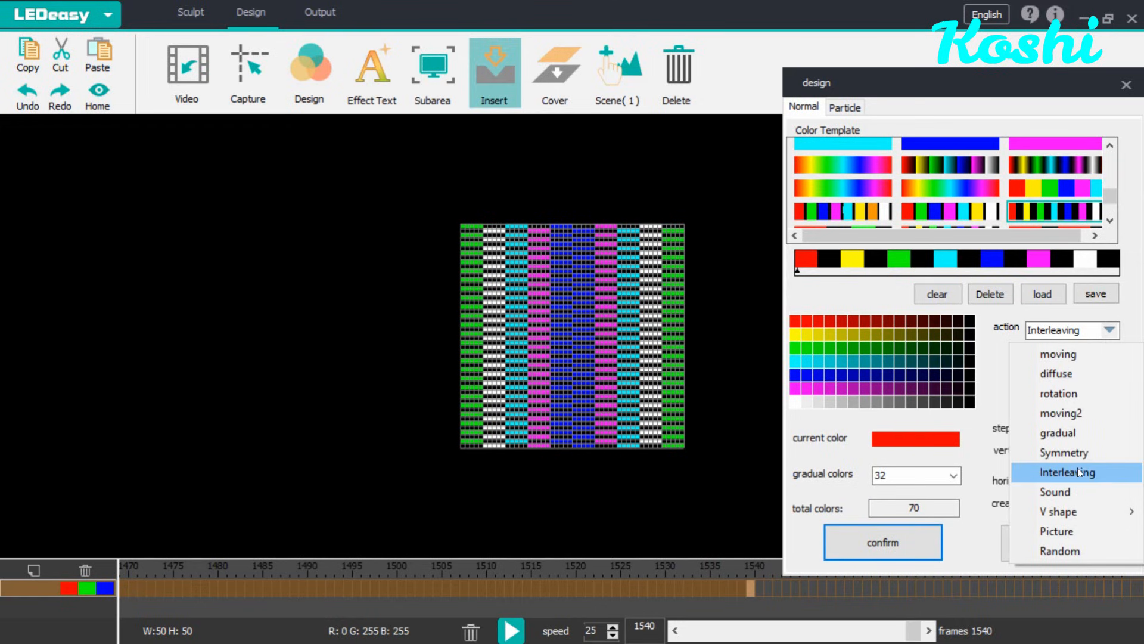
left_click(1075, 488)
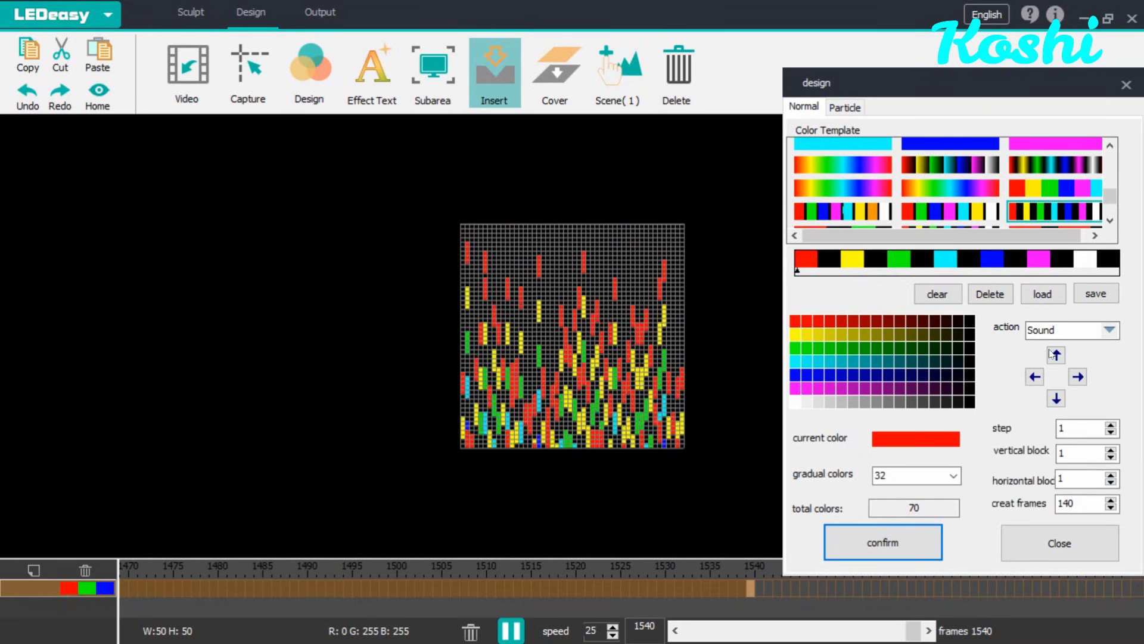
left_click(935, 297)
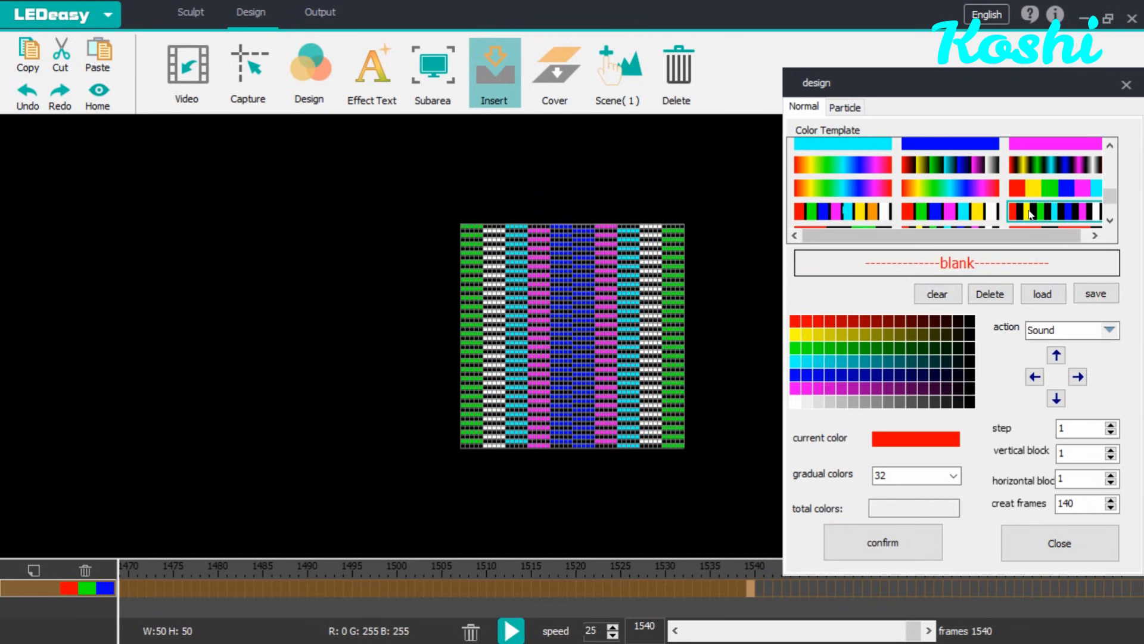
left_click(1032, 188)
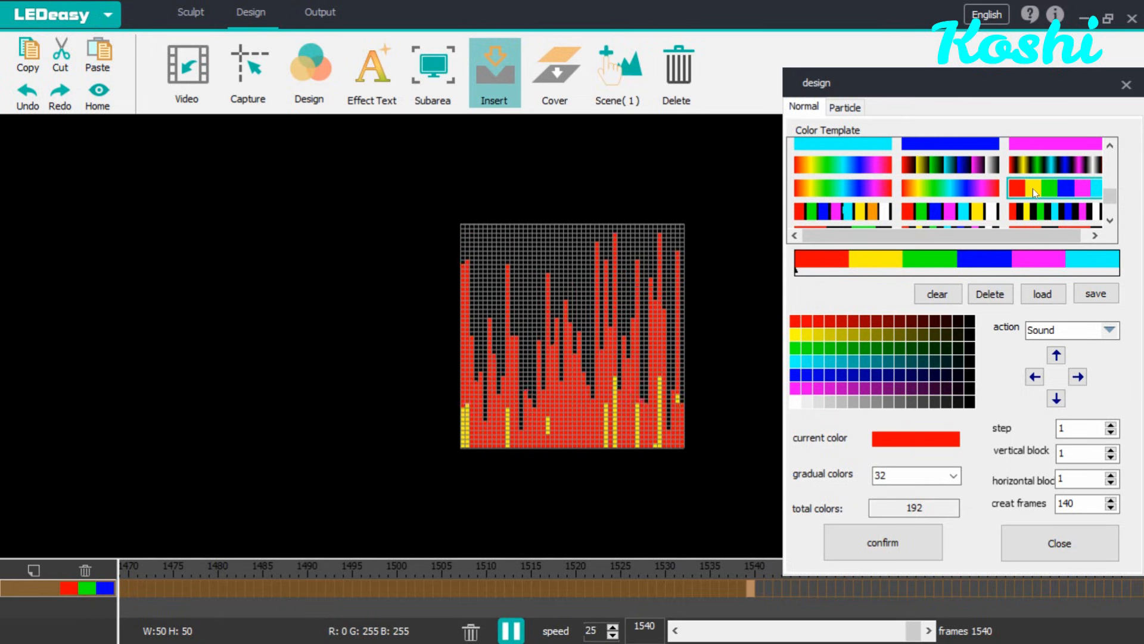
left_click(883, 542)
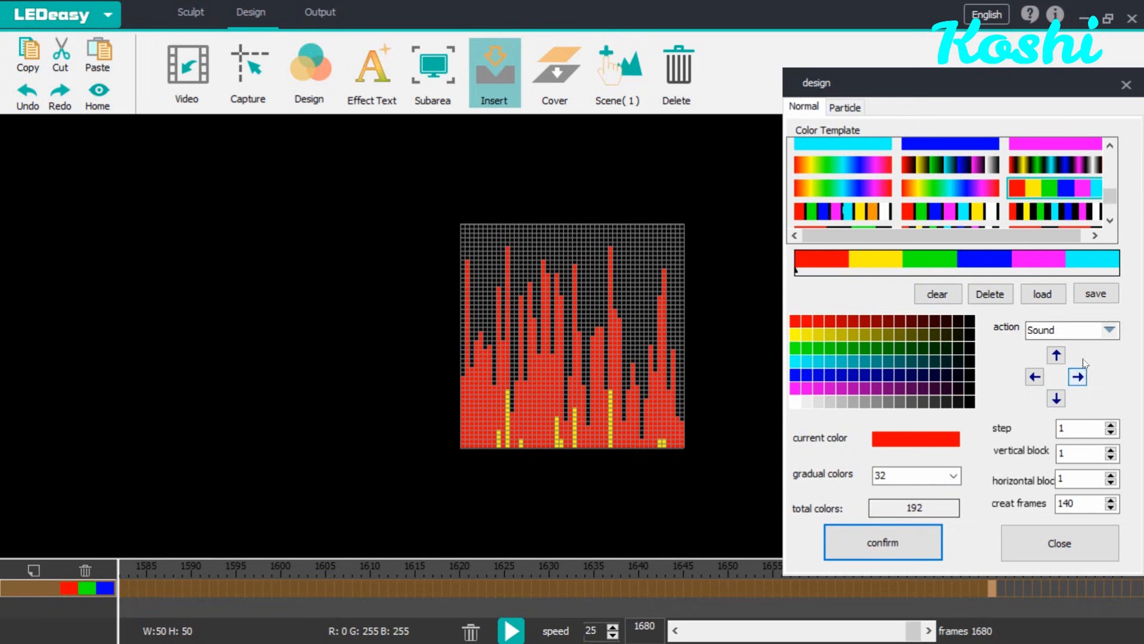
Step: Choose the V shape Left action with the black-separated red, green, blue, magenta, cyan, yellow and white template
left_click(1102, 337)
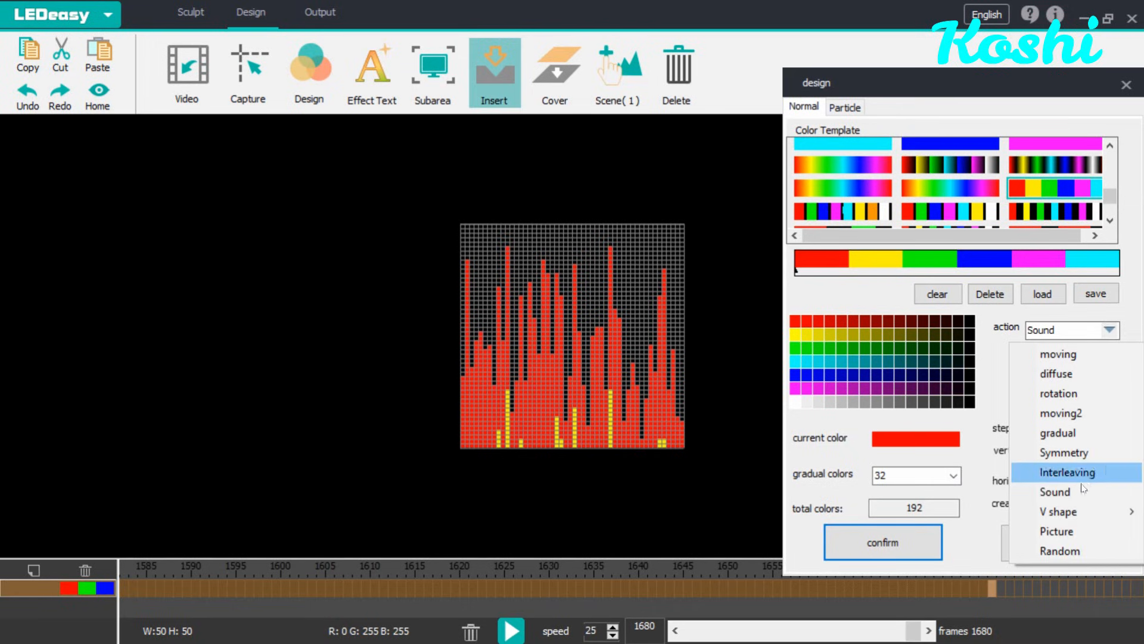
mouse_move(1082, 516)
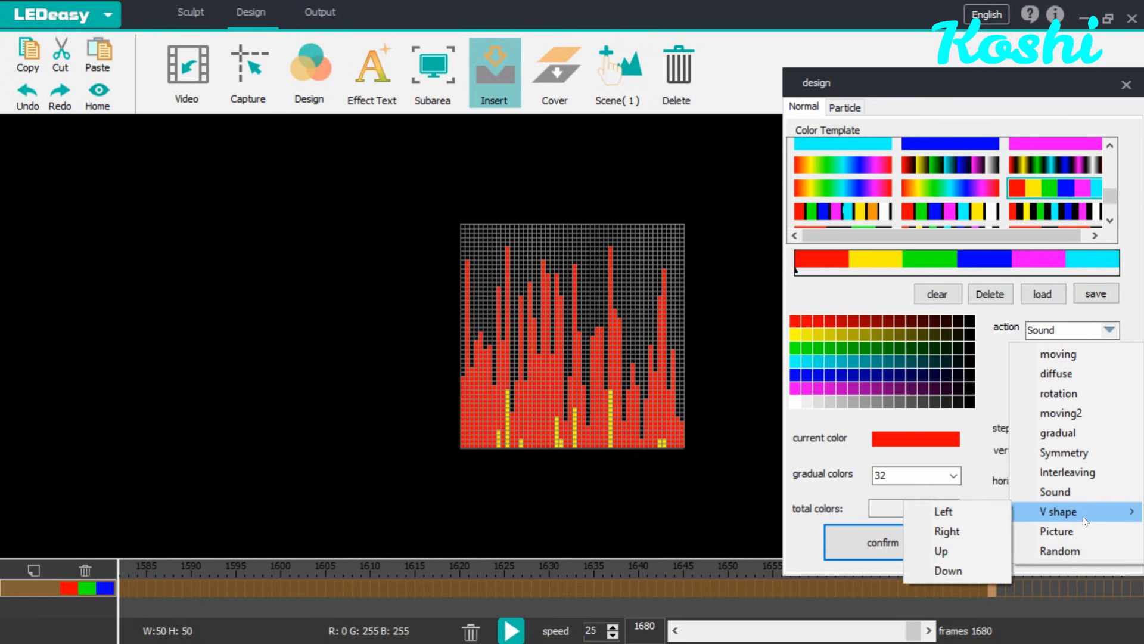
left_click(981, 517)
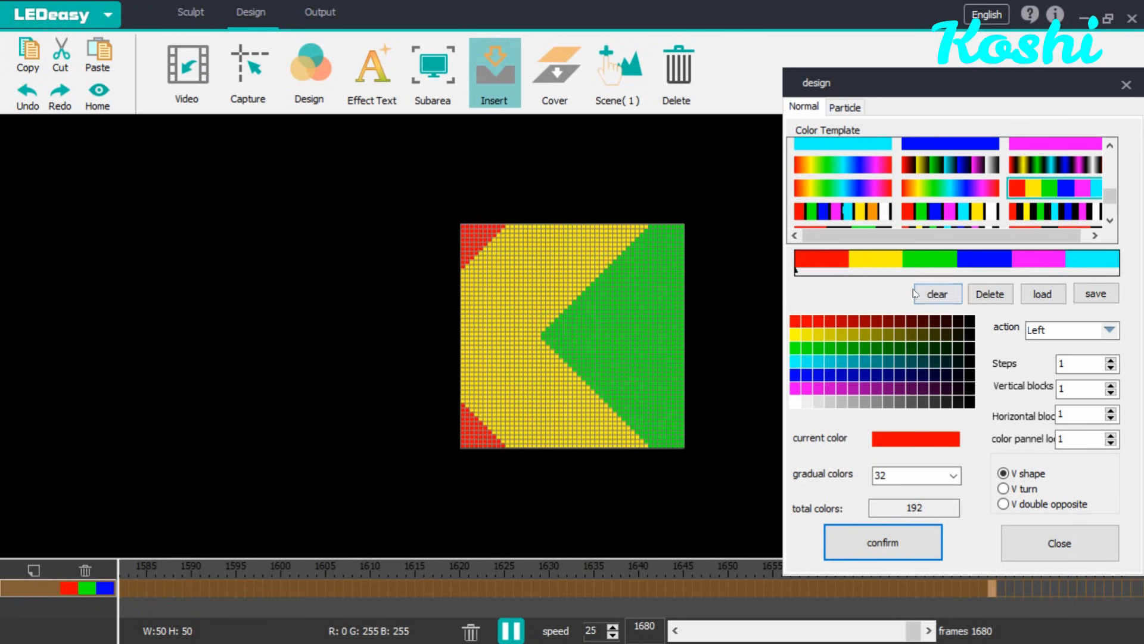
left_click(933, 294)
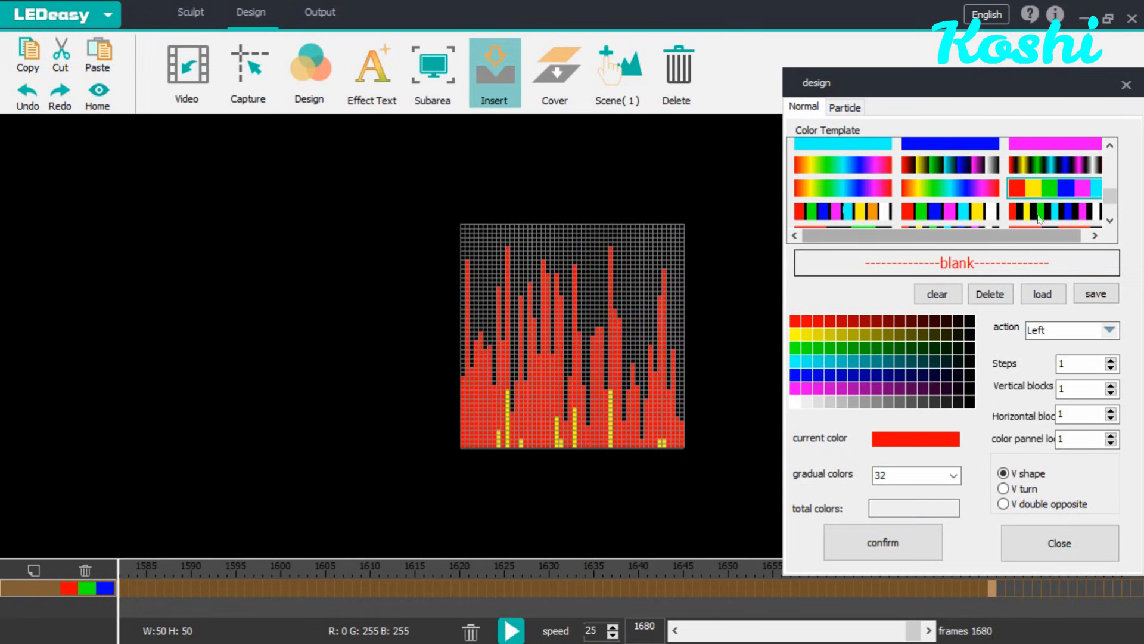
left_click(1040, 213)
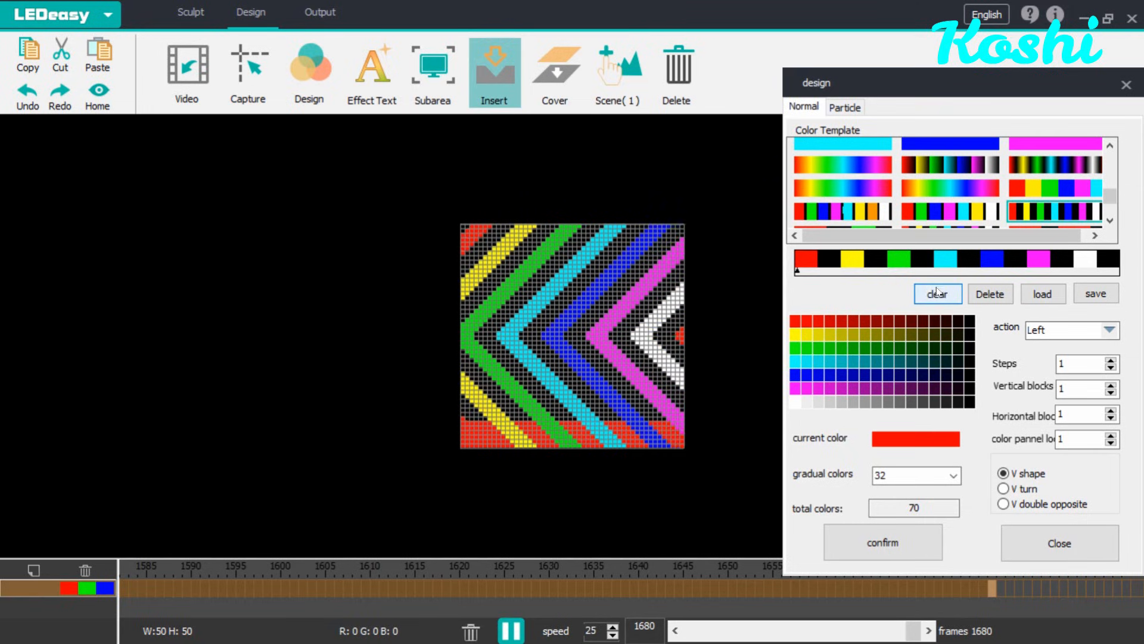
left_click(937, 295)
left_click(947, 214)
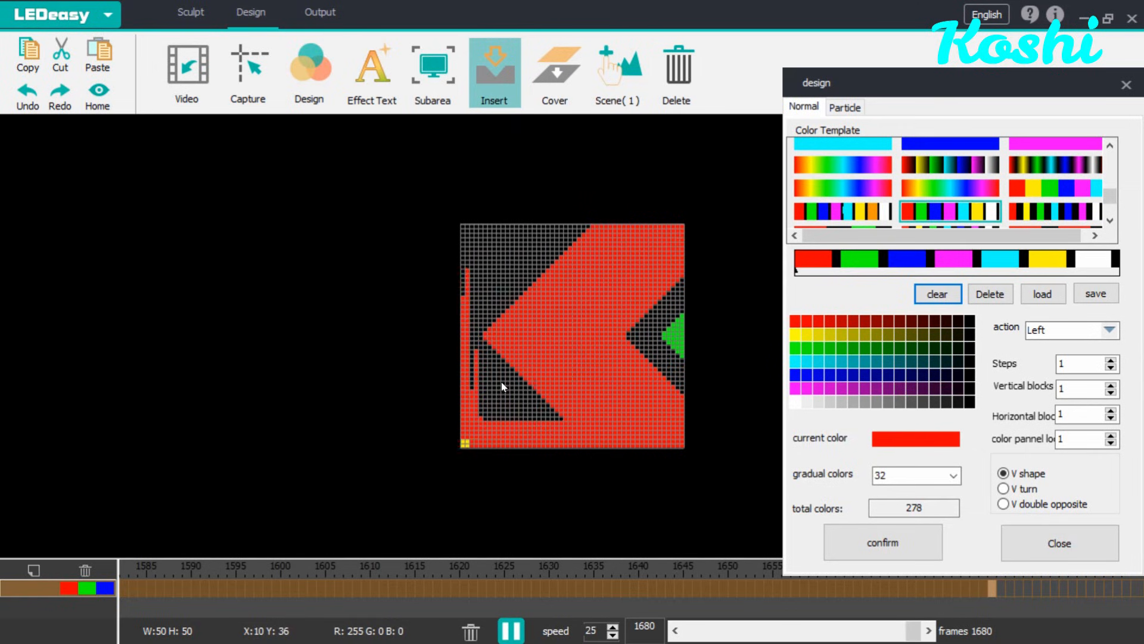
Step: Insert frames using the V turn style and again using the V double opposite style
left_click(1004, 488)
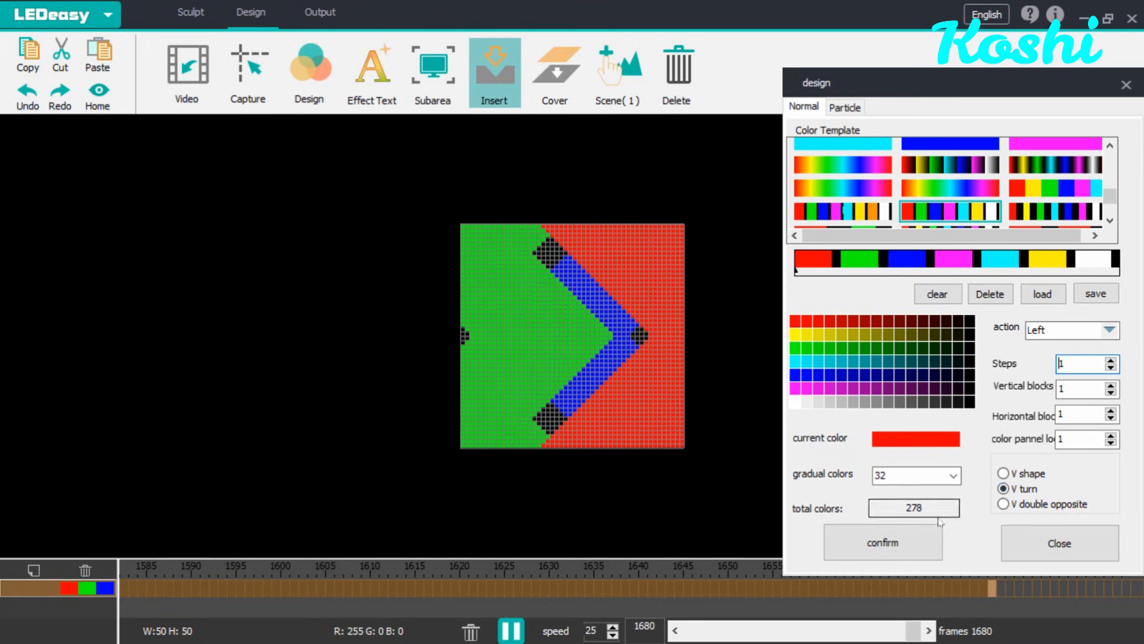
left_click(894, 542)
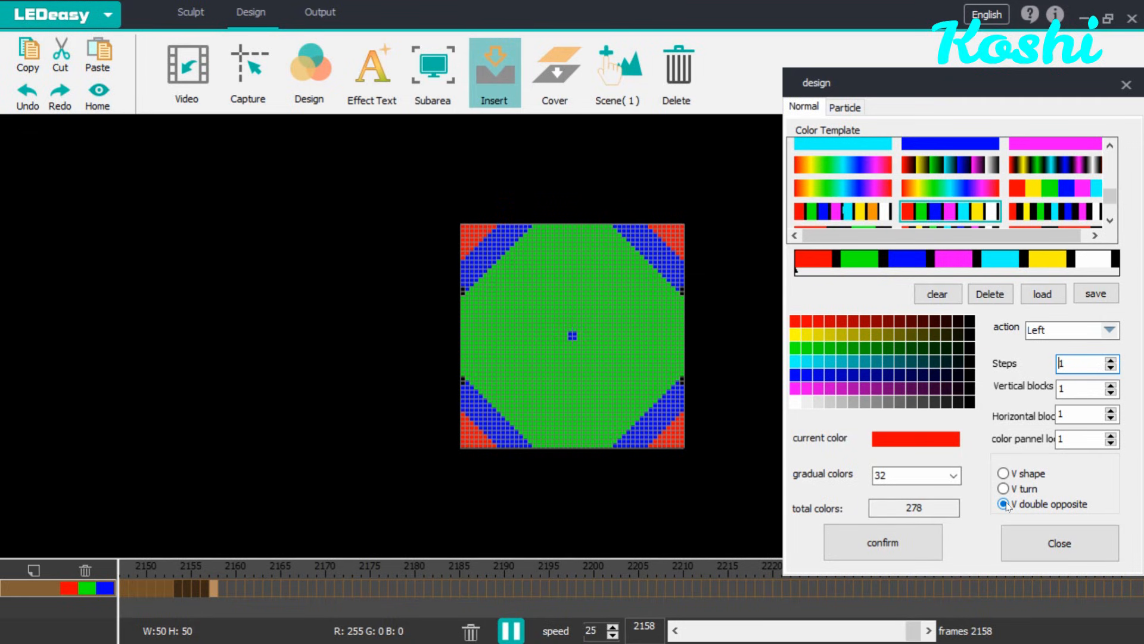
left_click(883, 542)
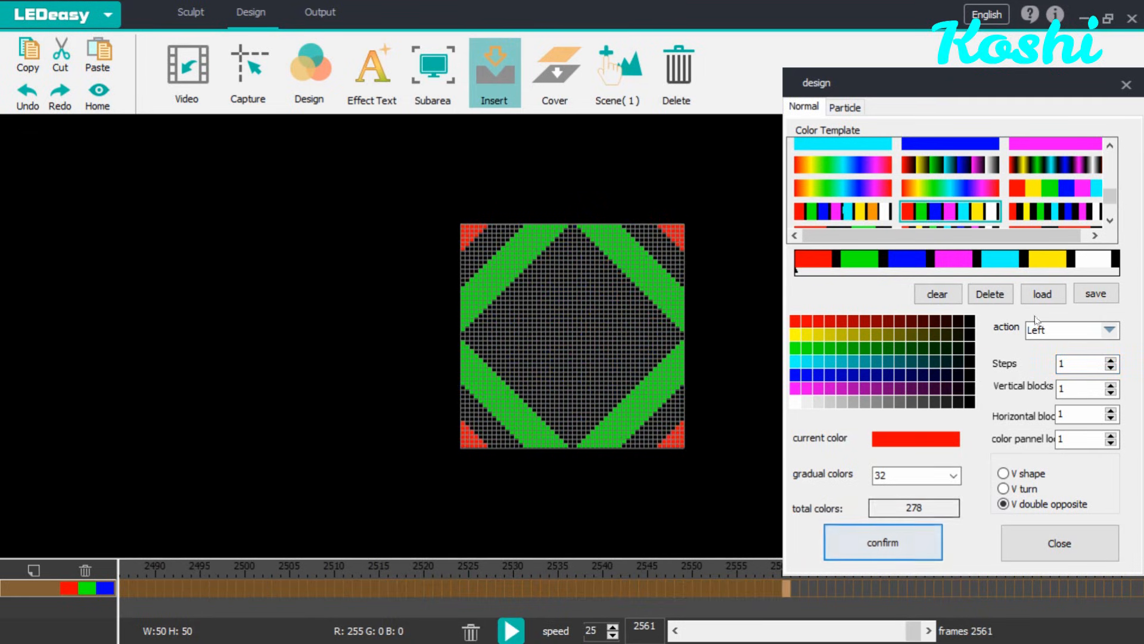
Step: Switch the action to Picture and browse the 20X50 Xmas folder for an image, closing without choosing one
left_click(1112, 332)
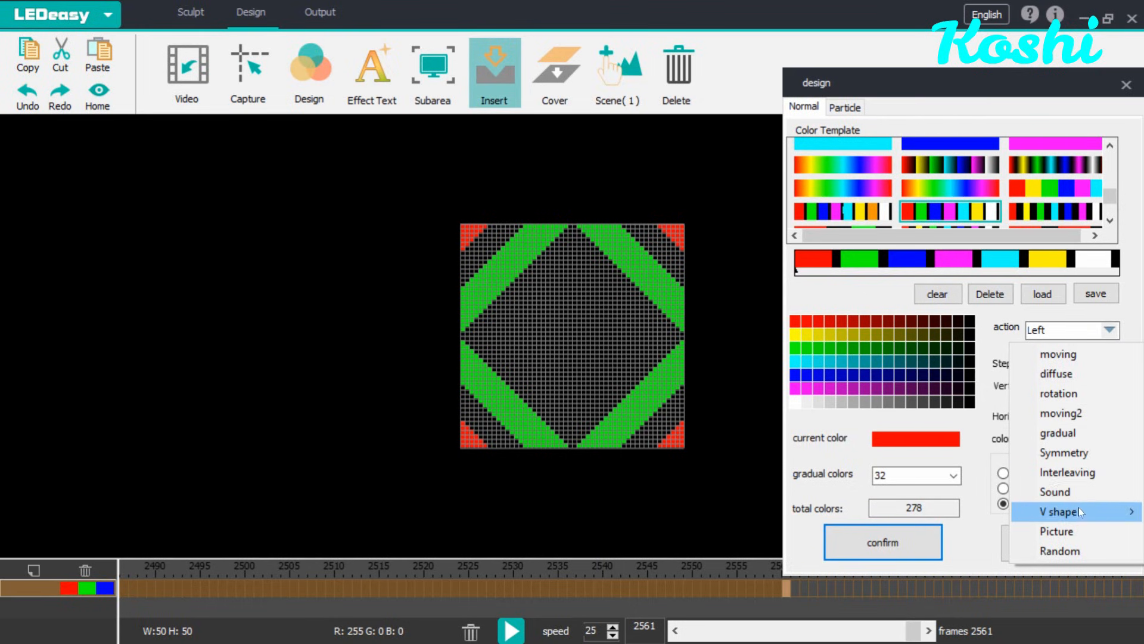
left_click(1082, 528)
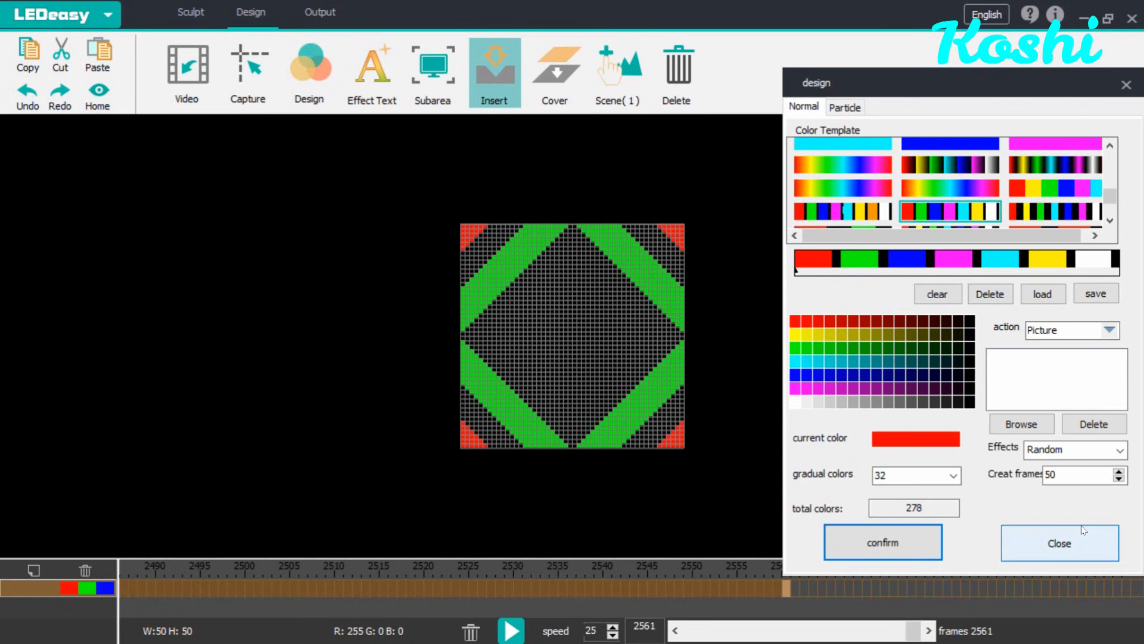
left_click(1022, 423)
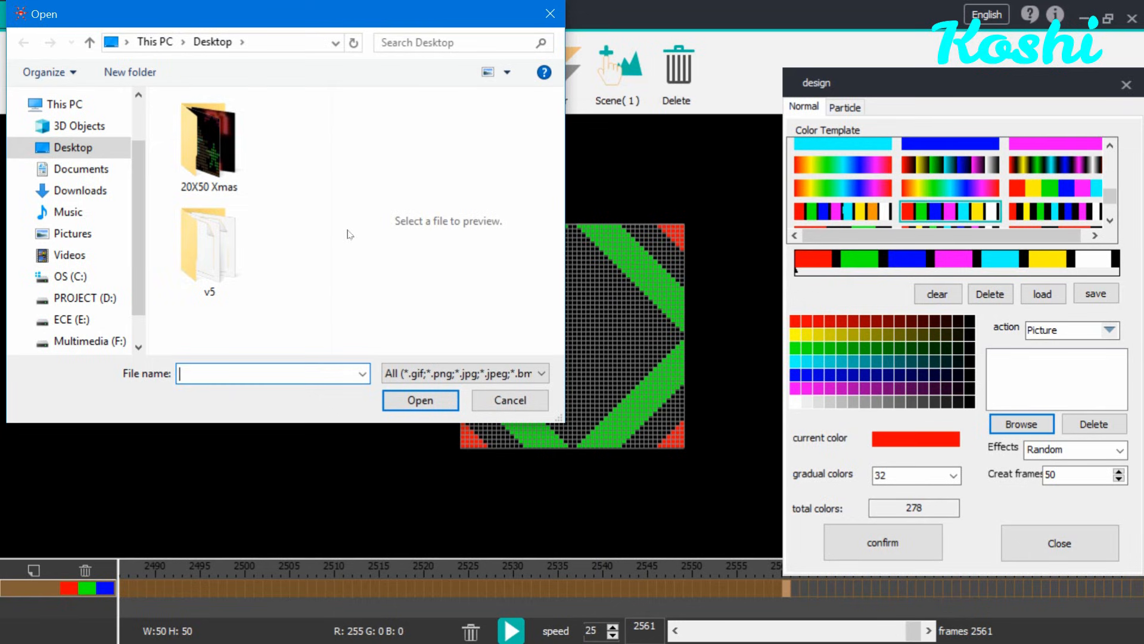
double_click(210, 191)
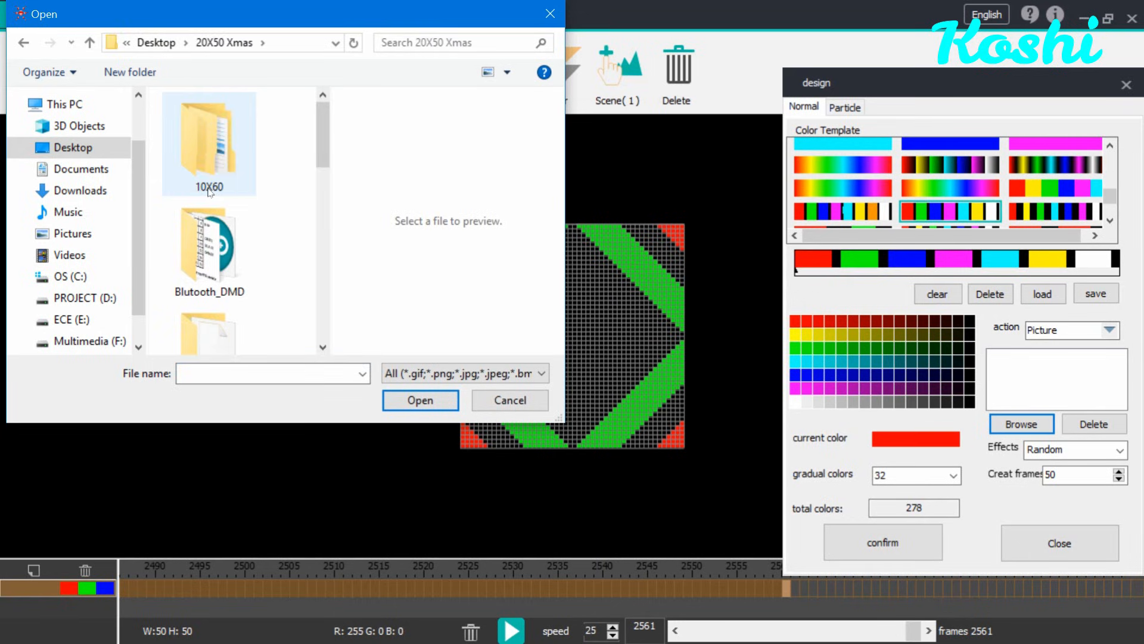
left_click_drag(319, 158, 325, 133)
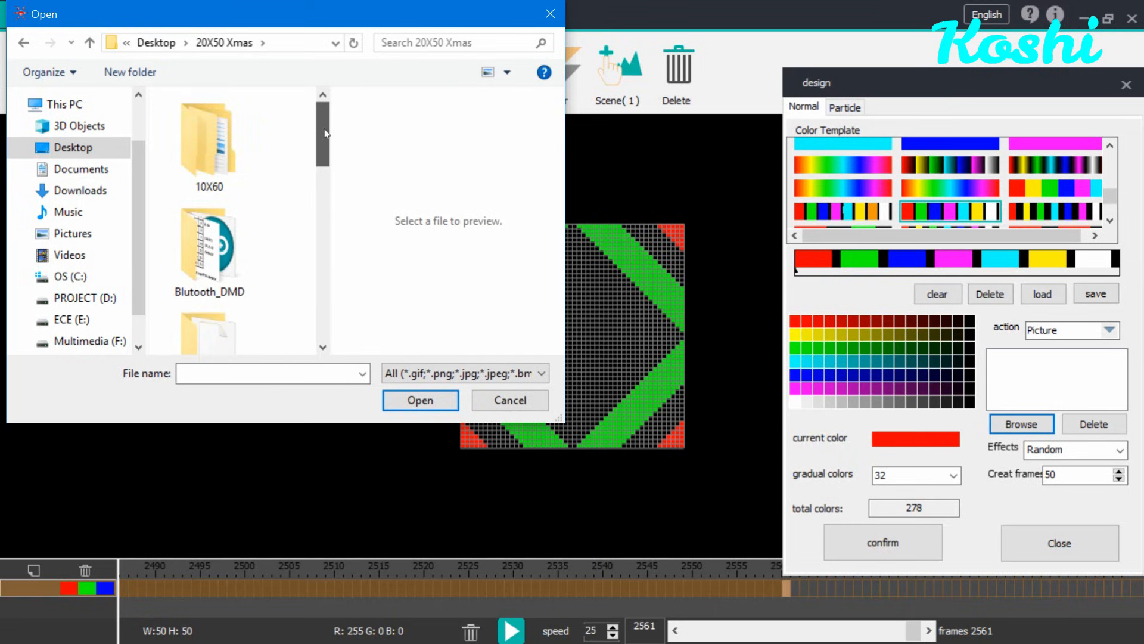
left_click(550, 15)
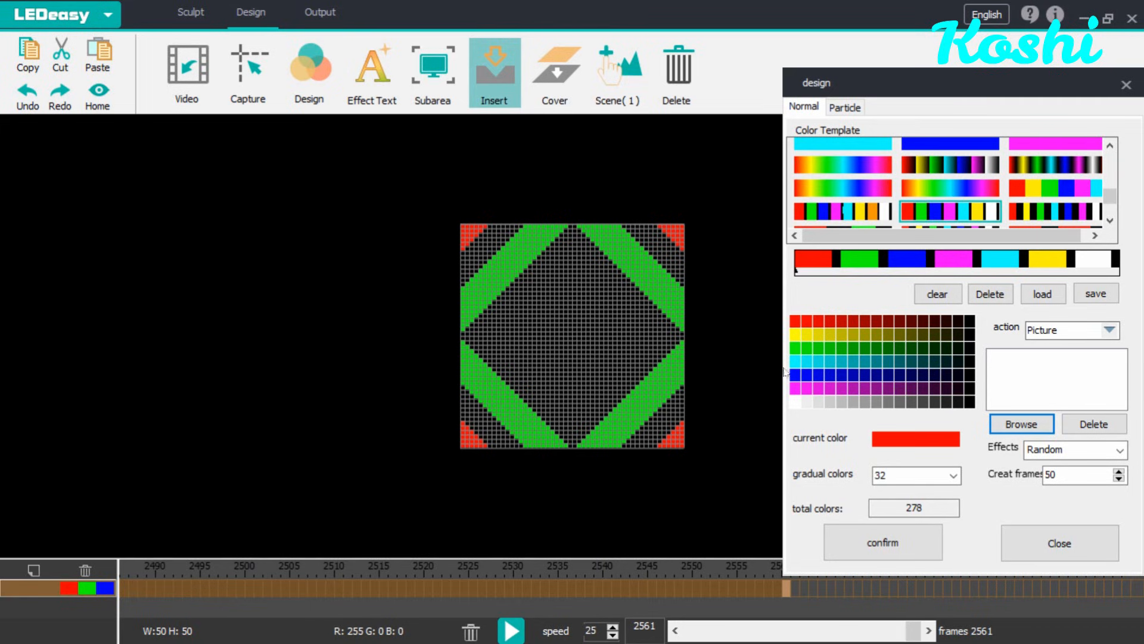
Step: Switch to the Random action, then preview and insert the default Descent particle effect from the Particle tab
left_click(1109, 331)
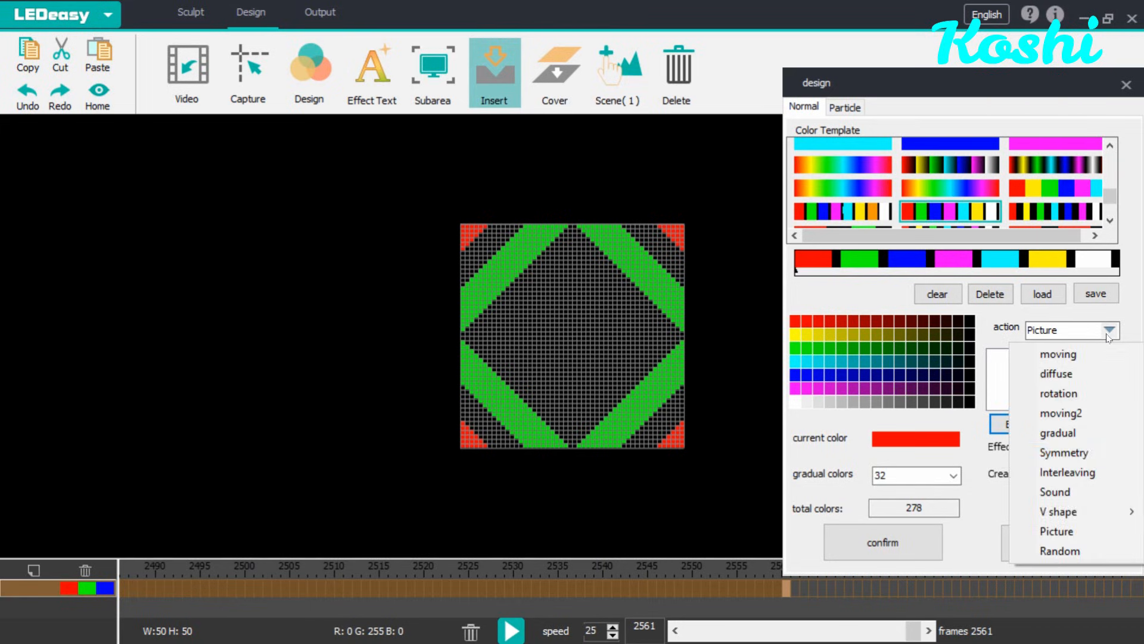
left_click(1081, 545)
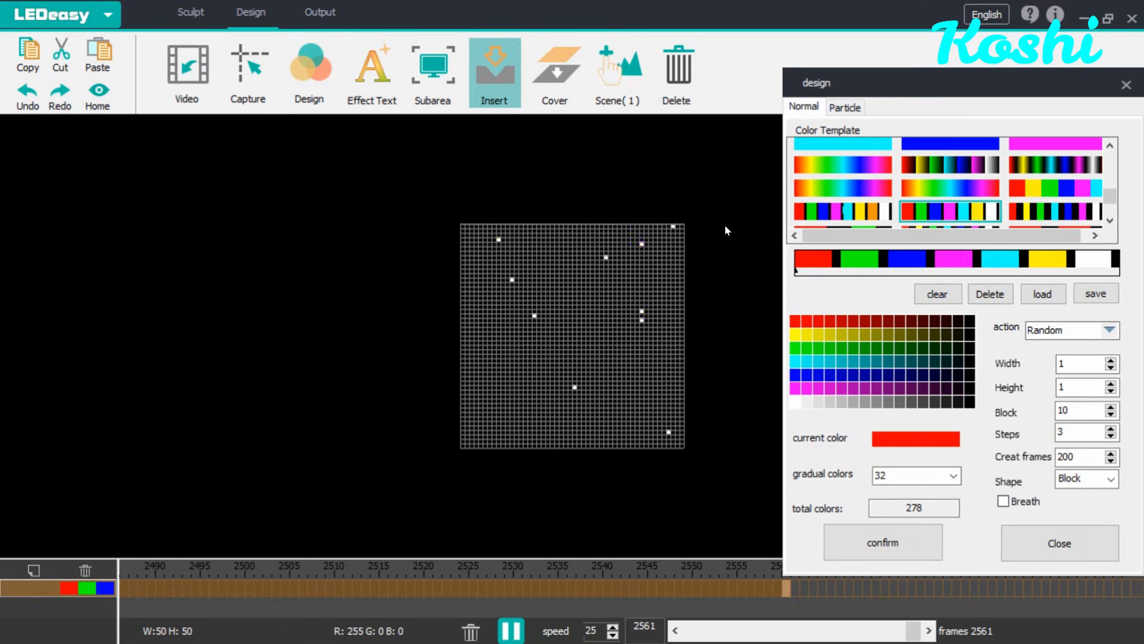
left_click(835, 109)
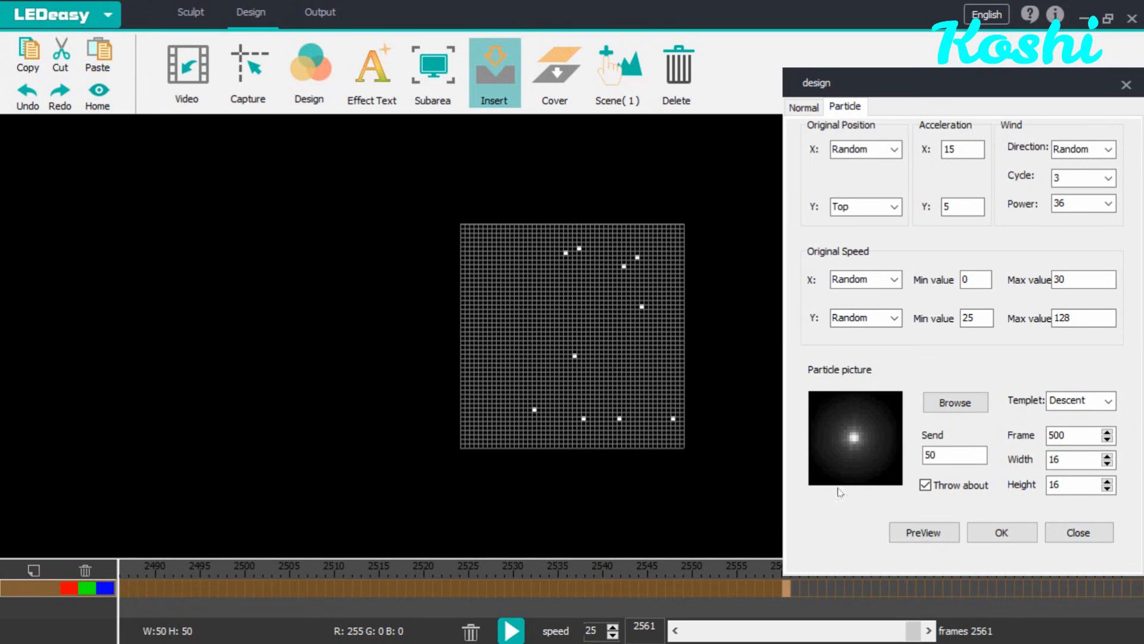
left_click(922, 531)
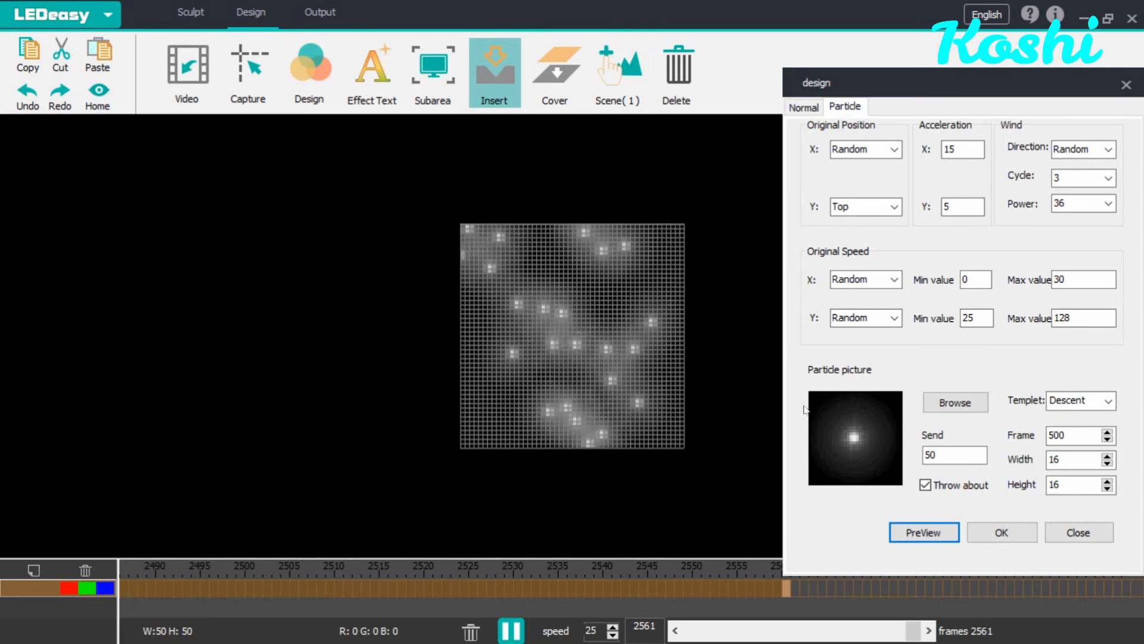
left_click(993, 535)
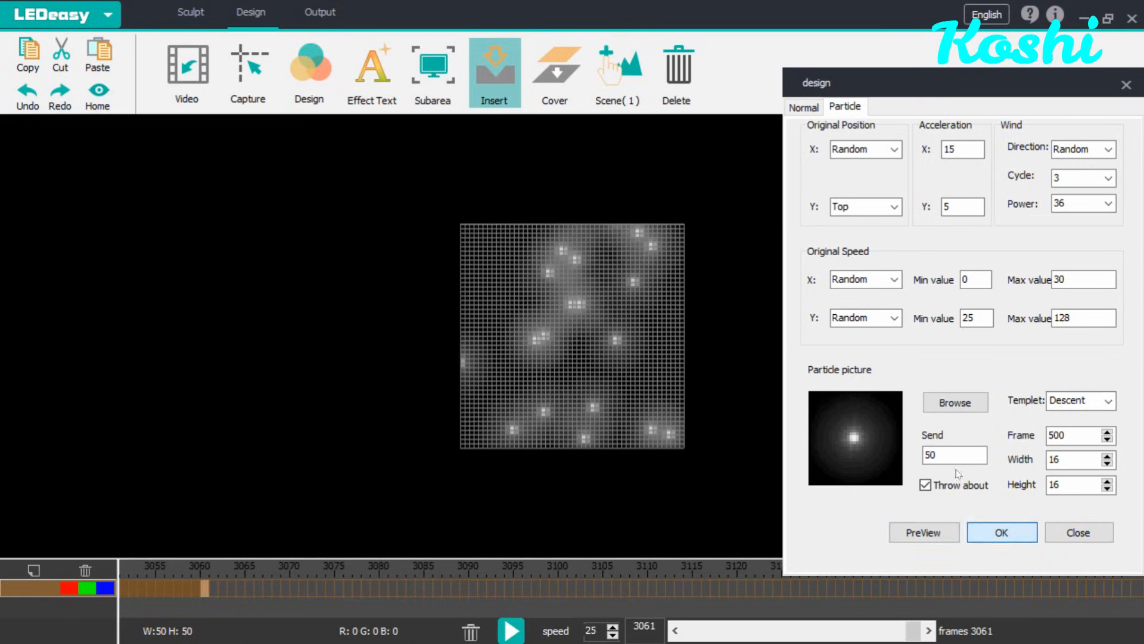
Step: Load the 1.png flower image from the particle folder as the particle picture
left_click(949, 404)
left_click(231, 130)
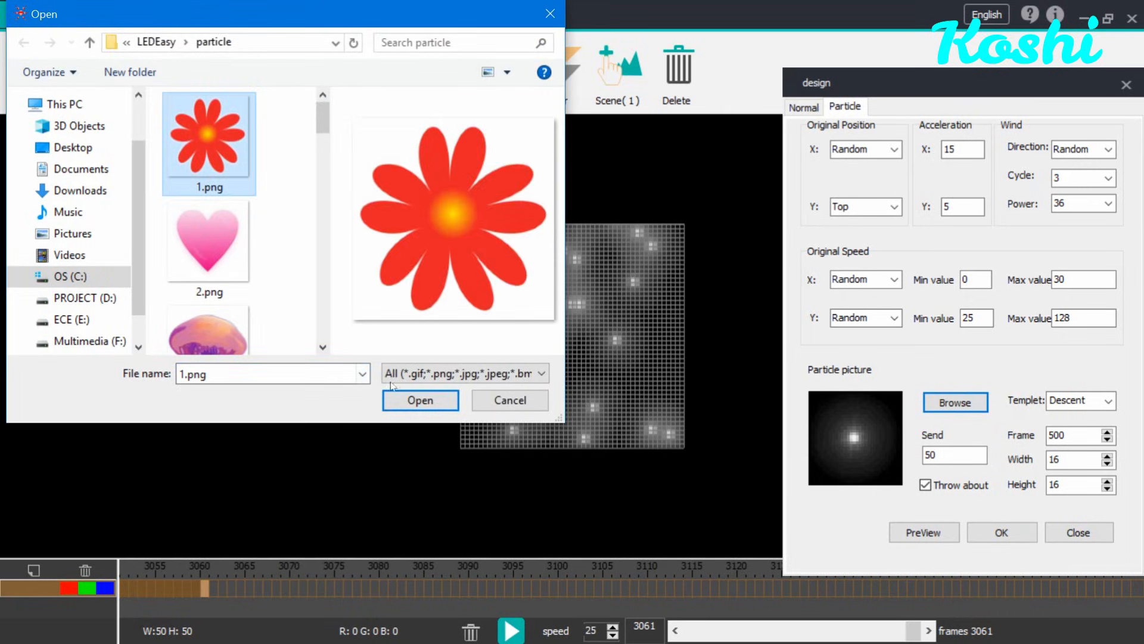
left_click(420, 401)
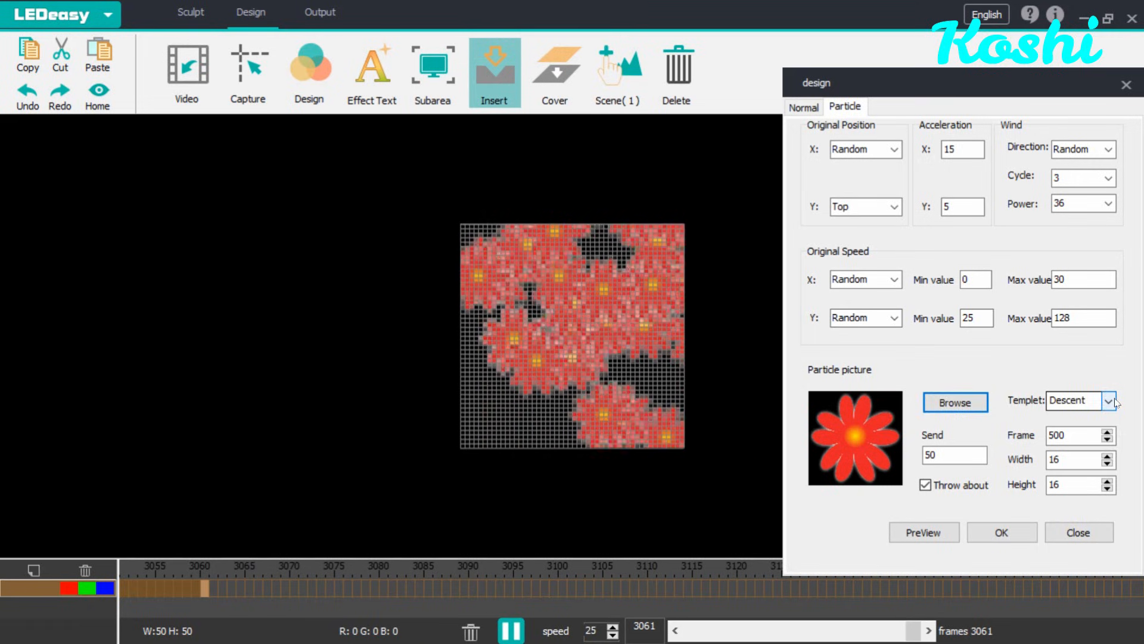
Step: Switch the particle template to Conduit and set Send to 10
left_click(1113, 401)
left_click(1067, 432)
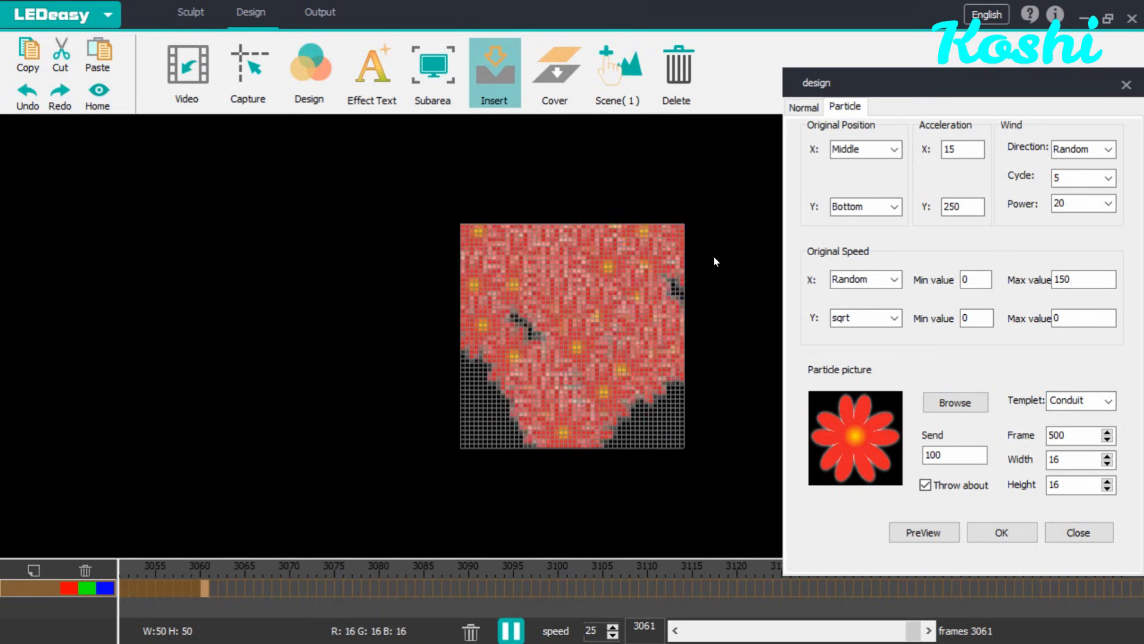
left_click(948, 455)
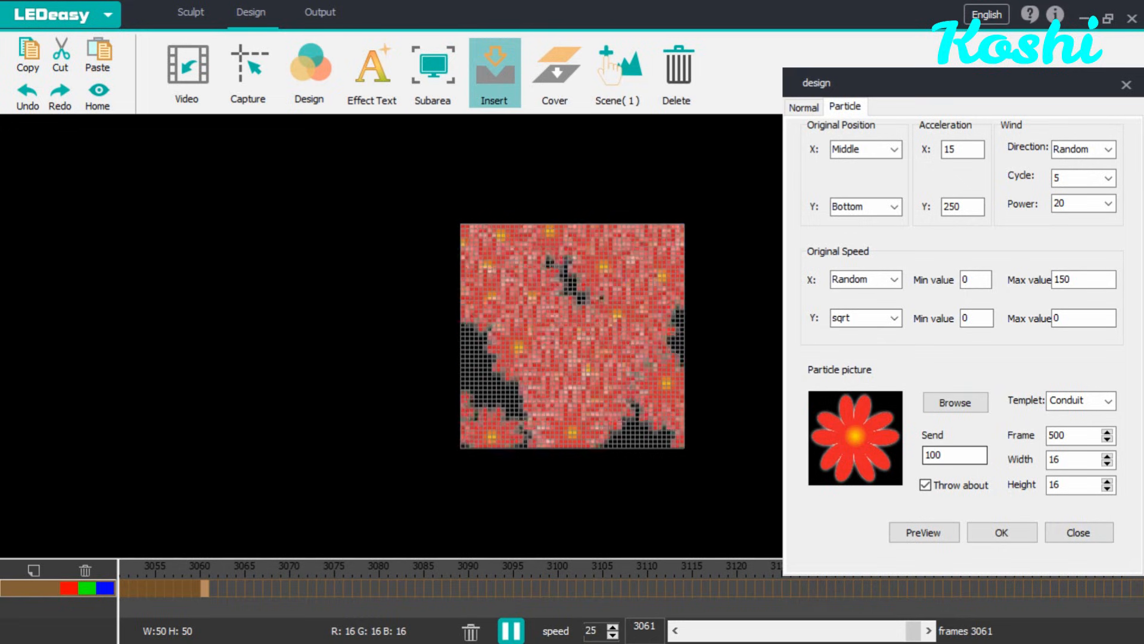
key("BackSpace")
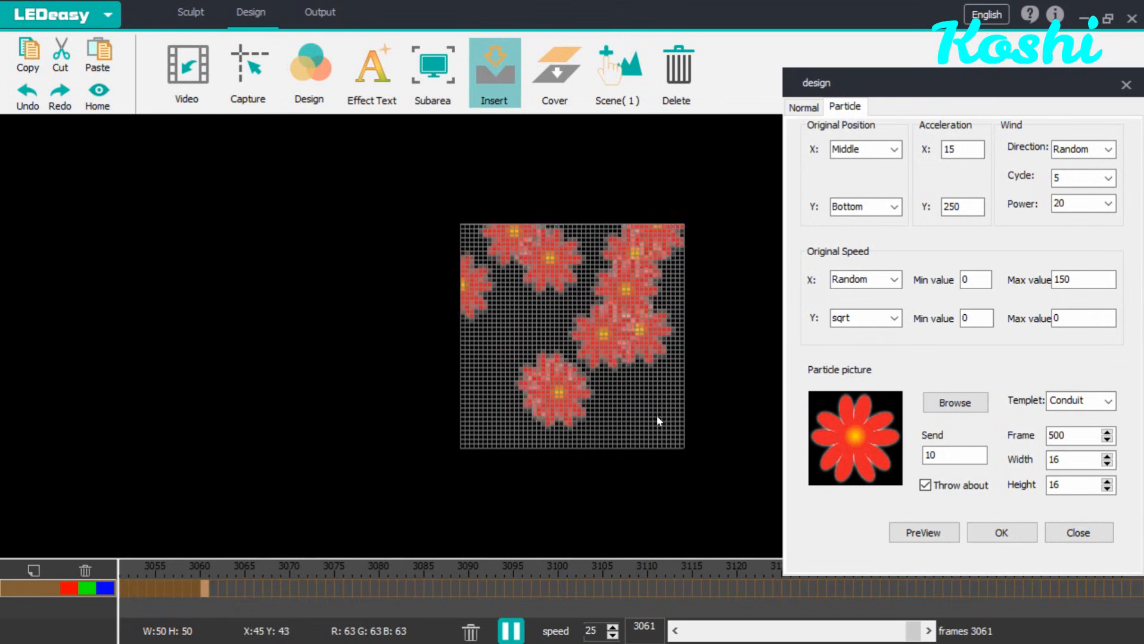
Step: Switch the particle template to Sparge and set Send to 10
left_click(1108, 400)
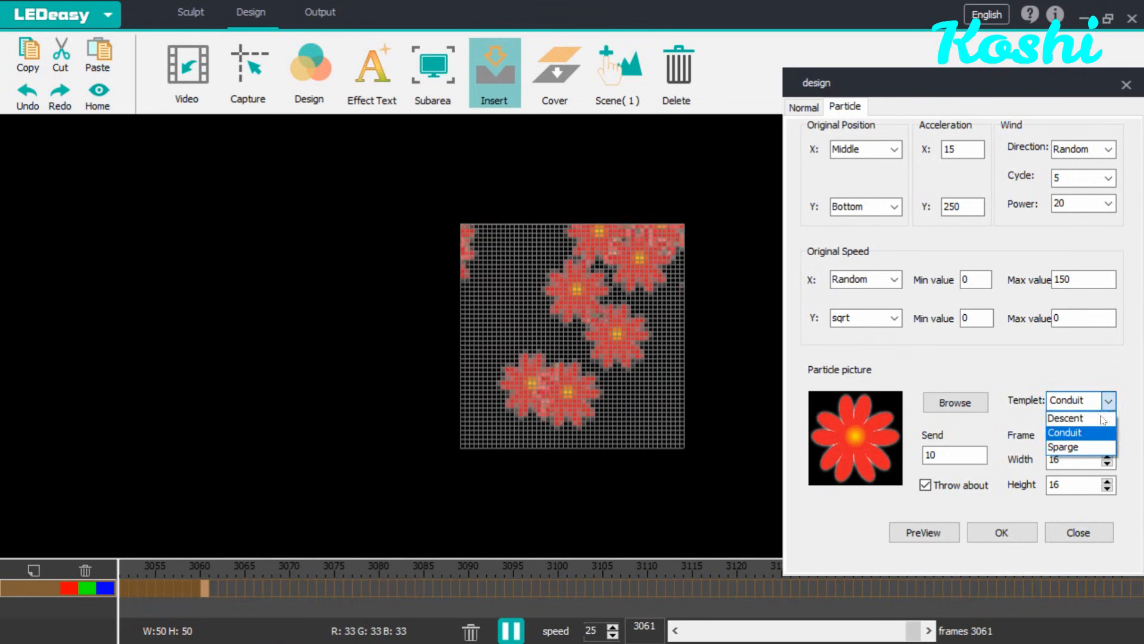
left_click(1096, 447)
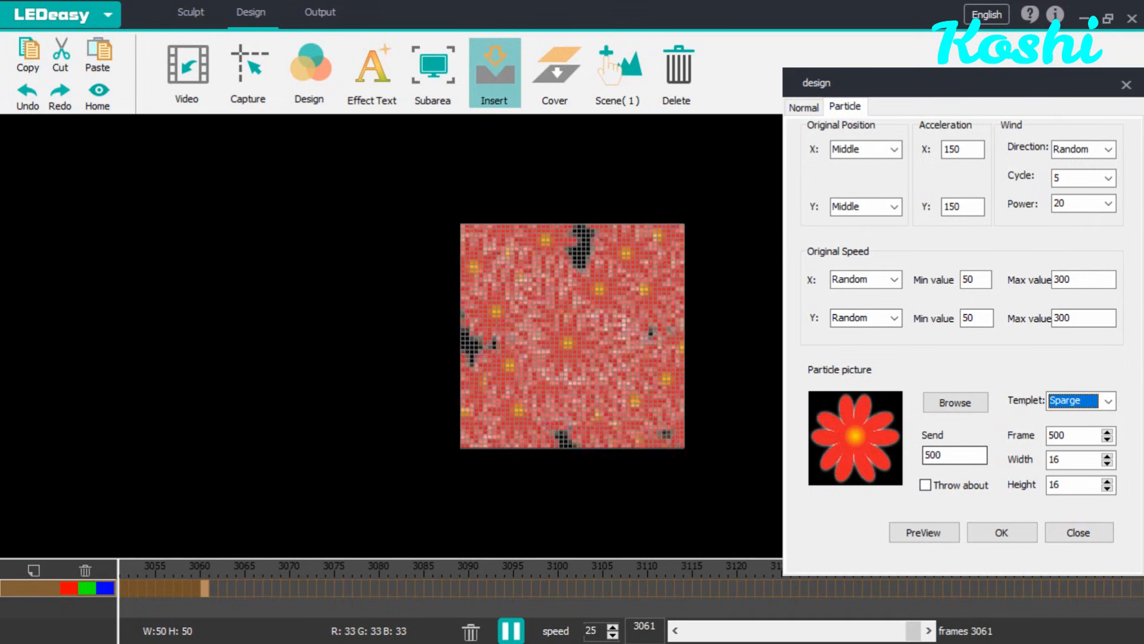
left_click(929, 454)
type("1")
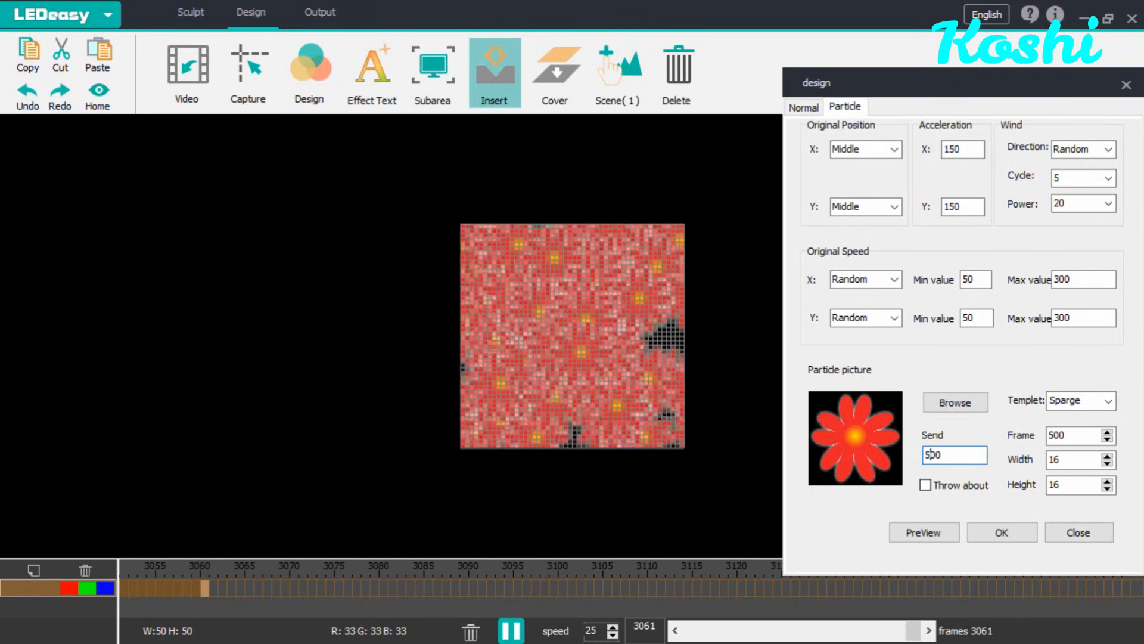
key("Left")
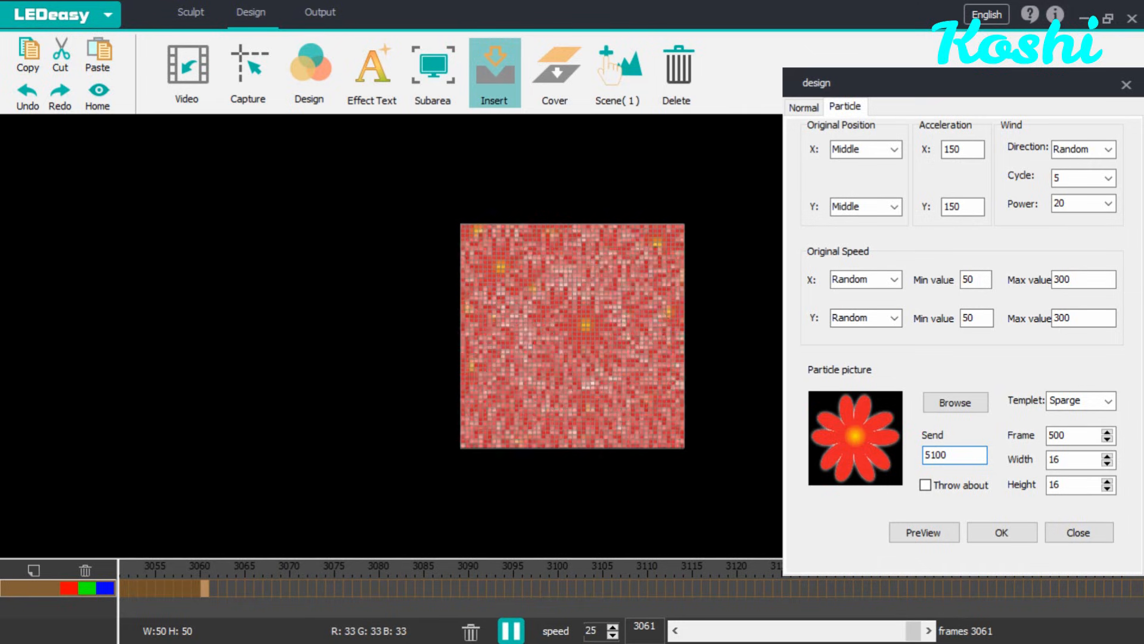
key("BackSpace")
key("Right")
key("Right")
key("Right")
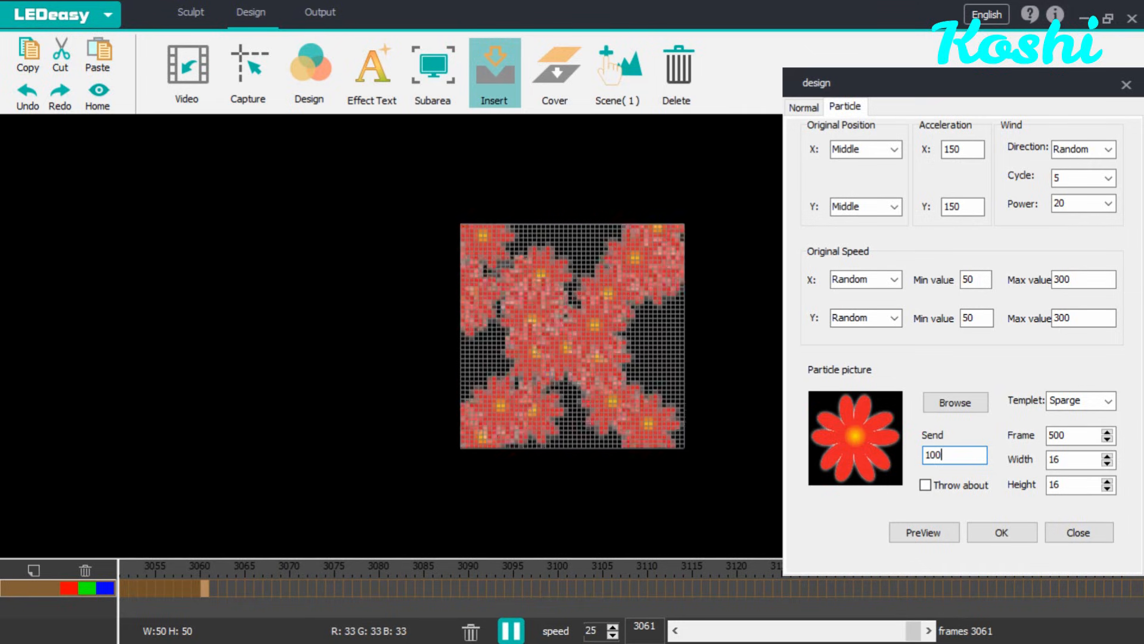
key("BackSpace")
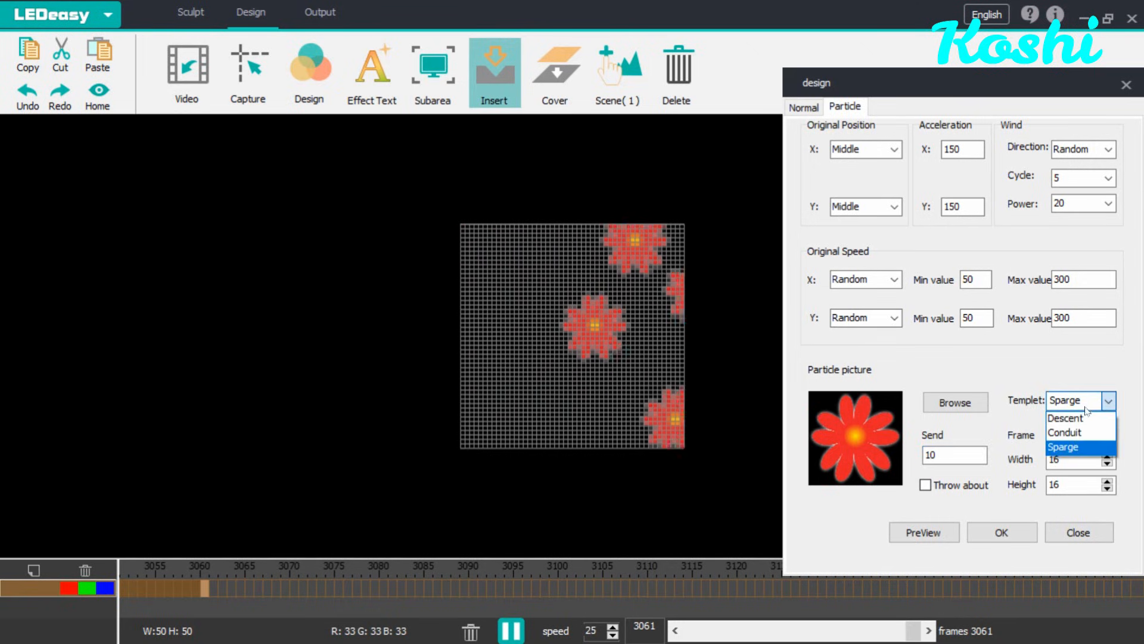
Step: Use the Descent template with the 2.png heart as particle picture and insert the particle effect
left_click(1073, 417)
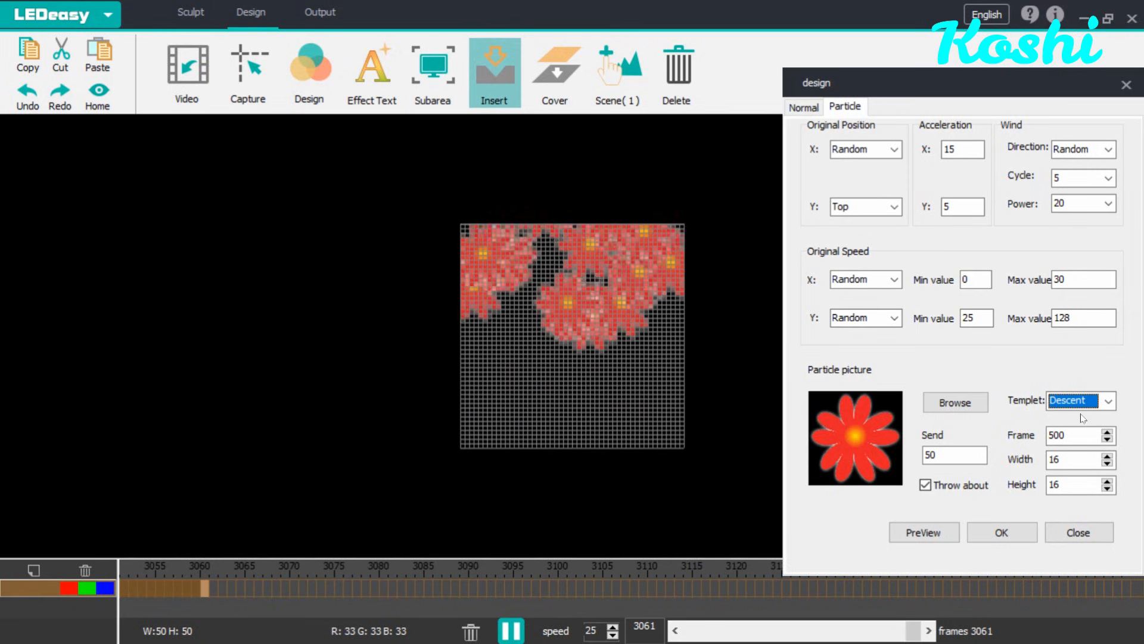
left_click(966, 403)
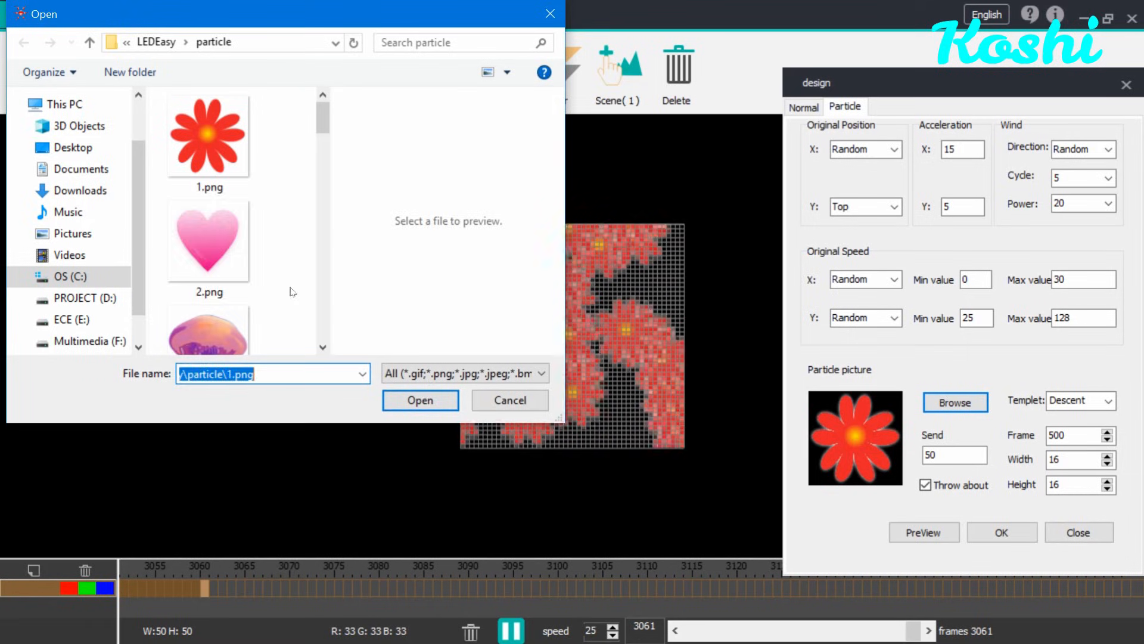
double_click(208, 270)
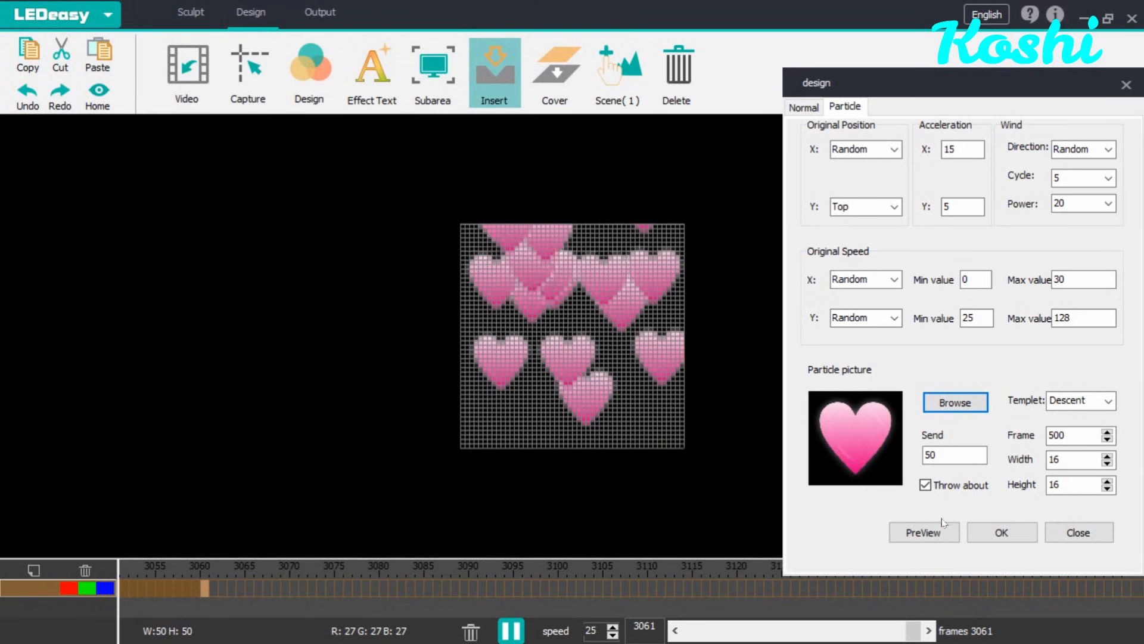
left_click(995, 524)
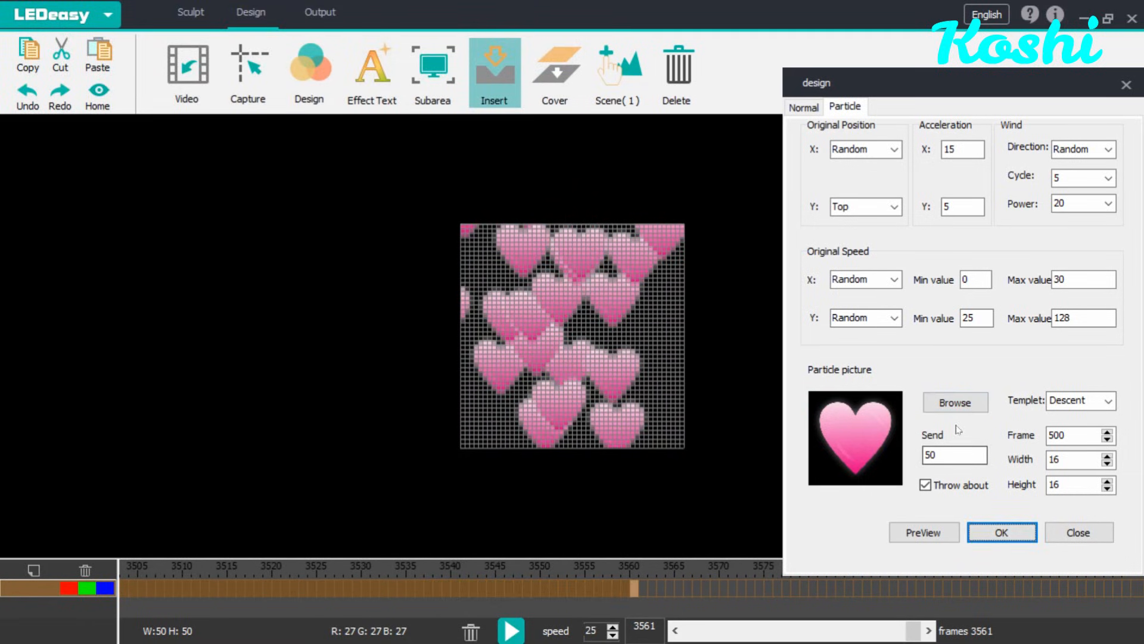
Step: Load the 6.png butterfly as particle picture, set Send to 5 and insert the particle effect
left_click(953, 403)
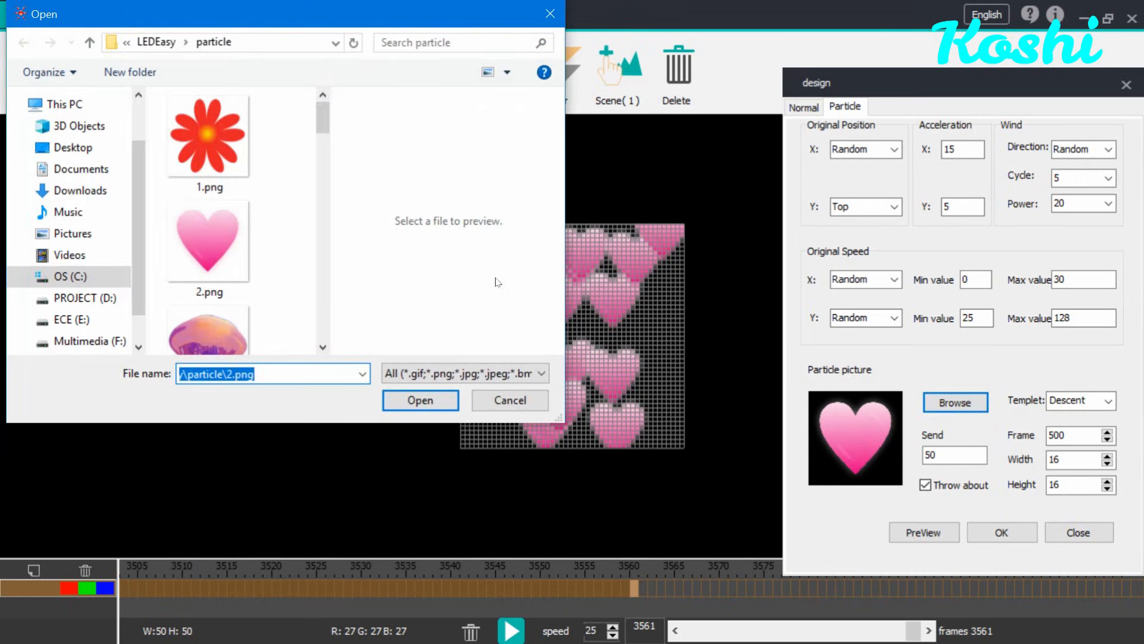
left_click_drag(320, 120, 322, 184)
double_click(249, 164)
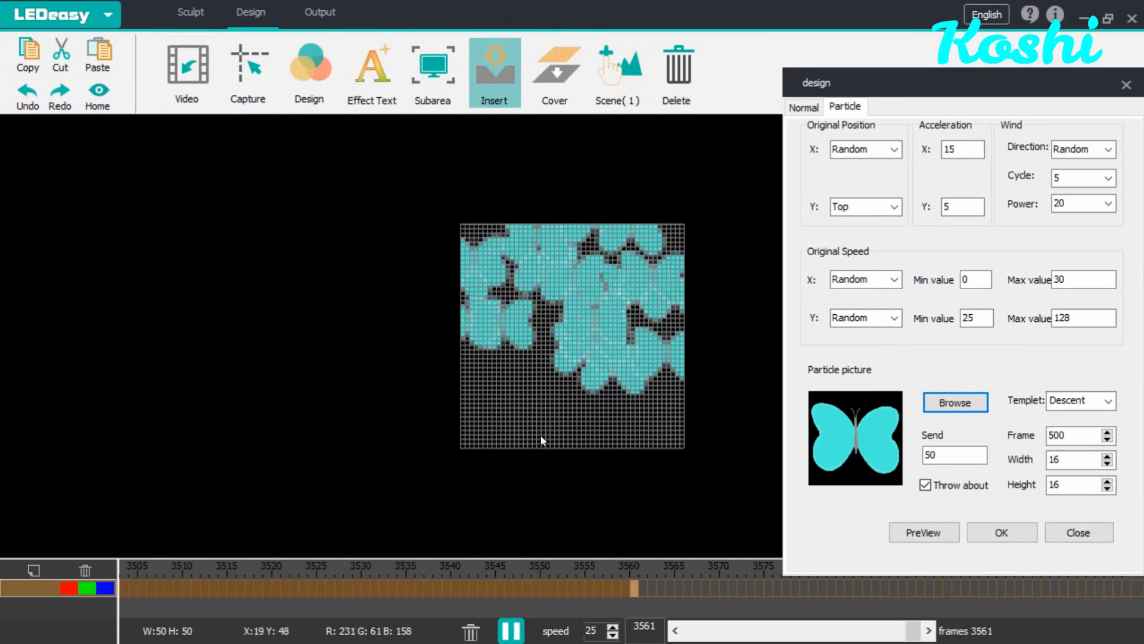
left_click(955, 455)
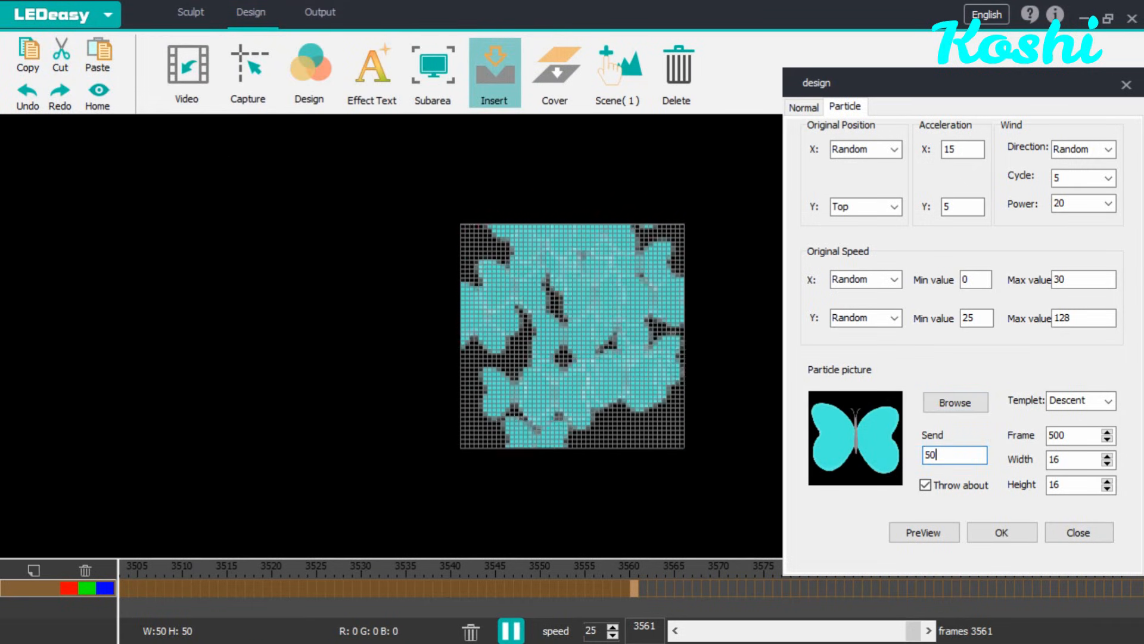
key("BackSpace")
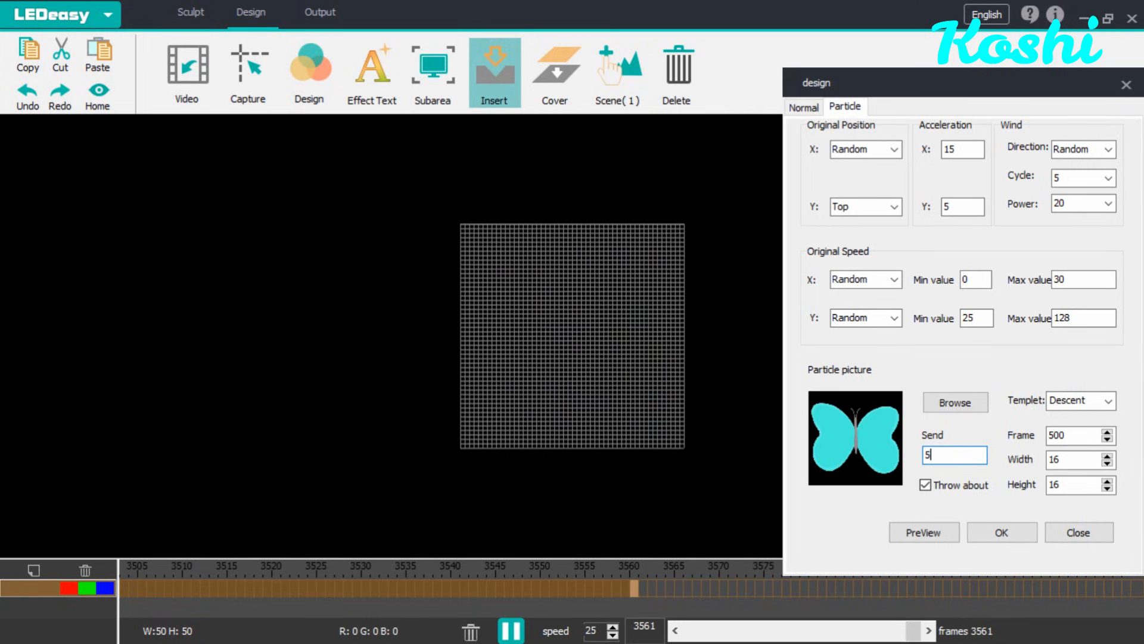
left_click(993, 532)
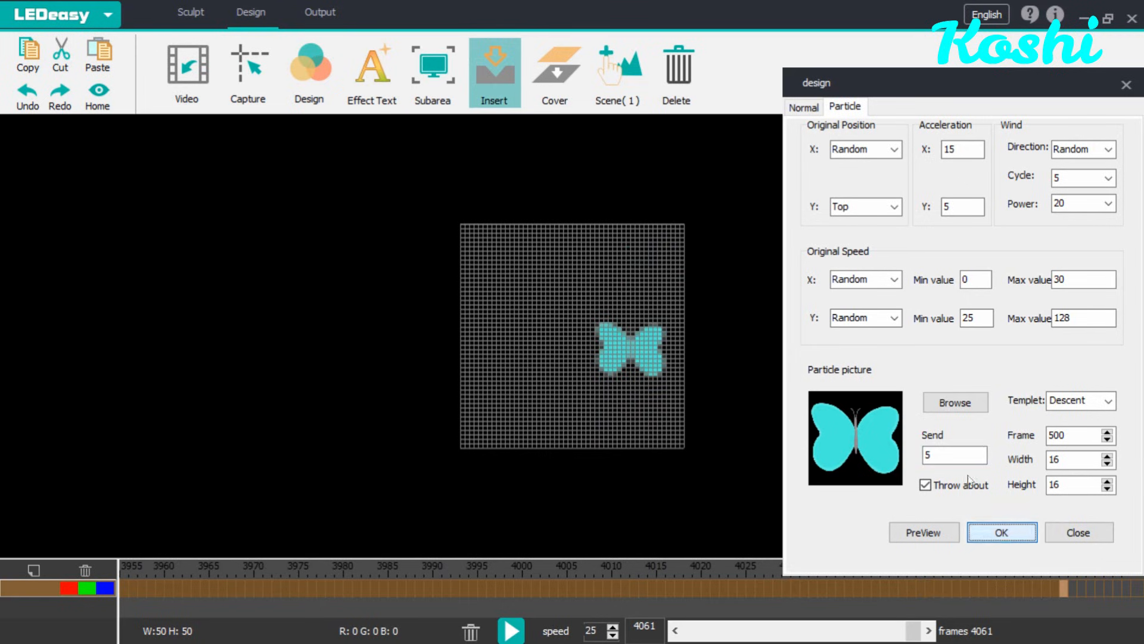
Step: Browse for and load the 15.png four-leaf clover as the particle picture
left_click(955, 403)
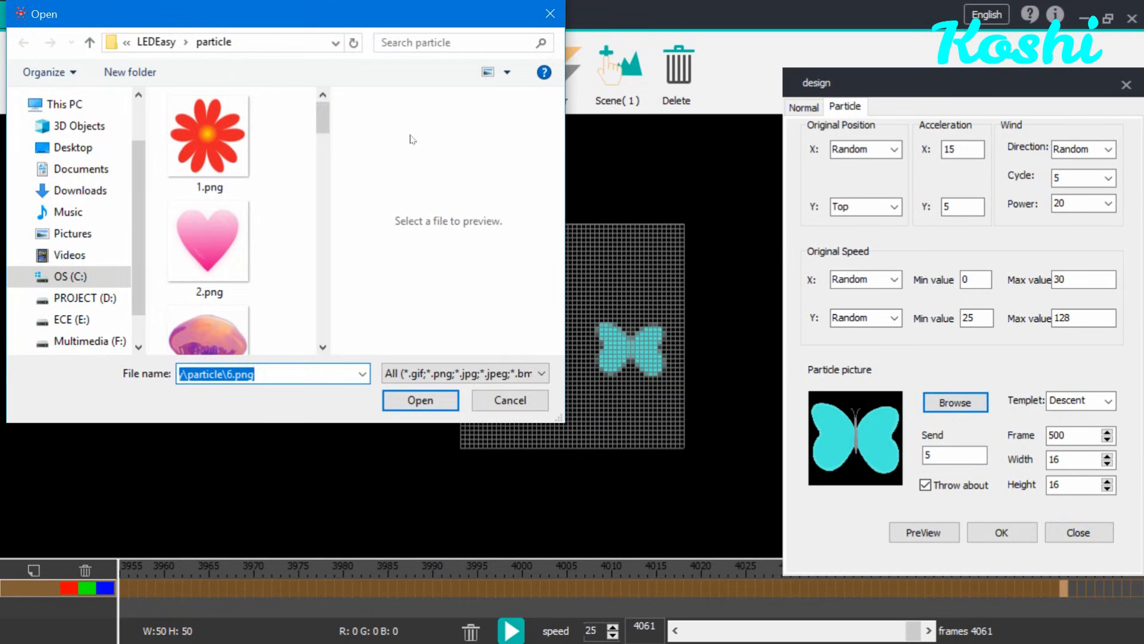
left_click_drag(322, 132, 339, 293)
left_click(181, 224)
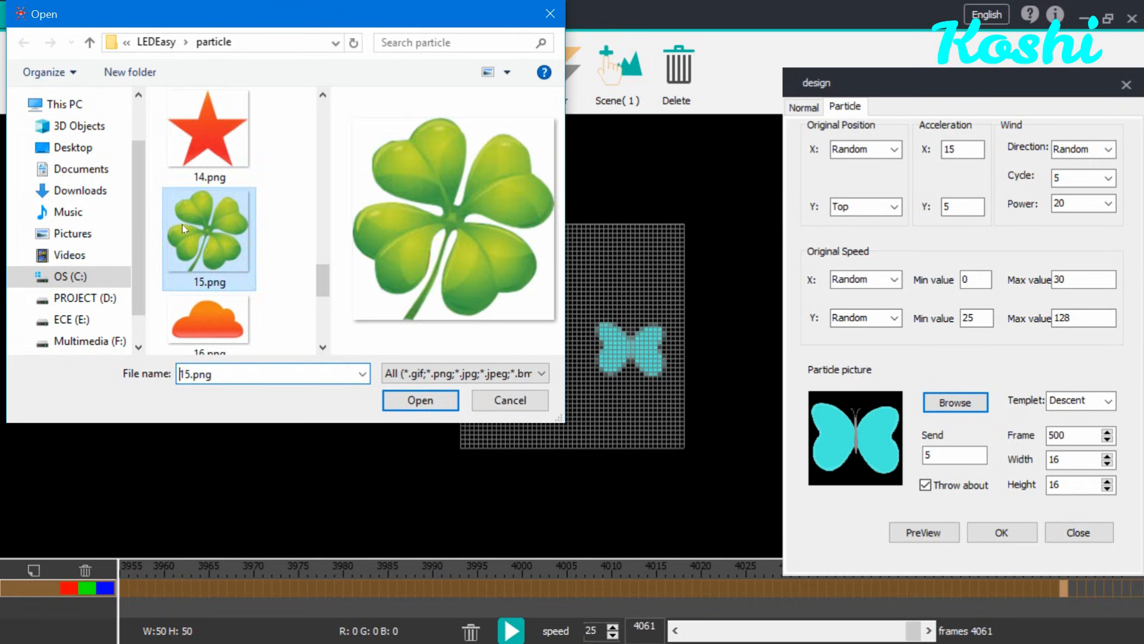
double_click(181, 224)
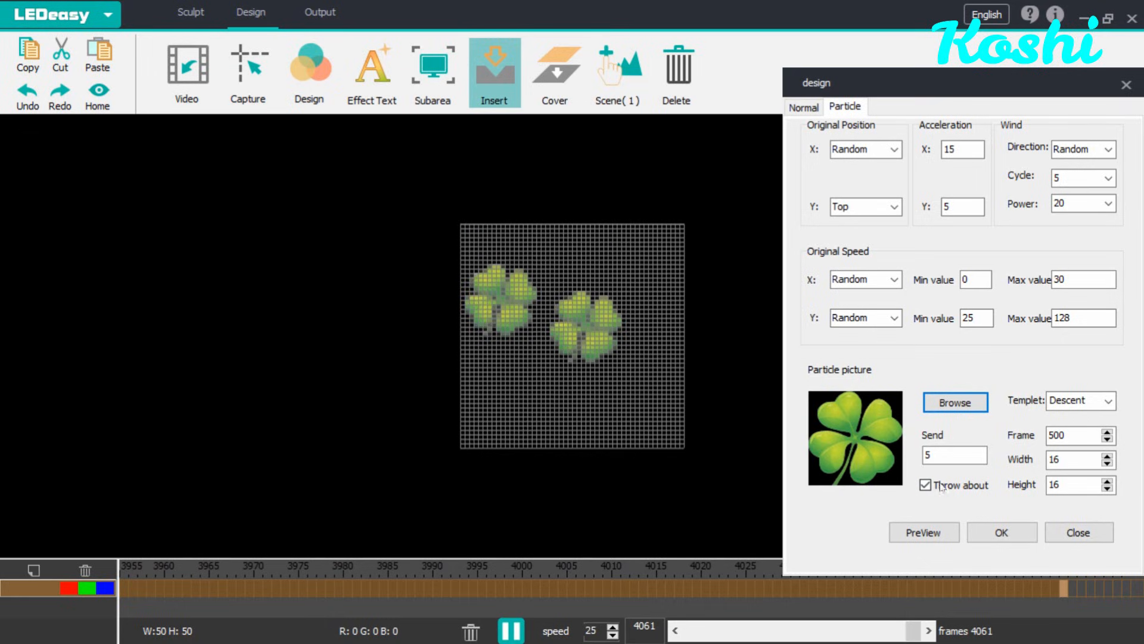
Step: Set Send to 15, insert the clover particle effect and close the design dialog
left_click(950, 455)
key("BackSpace")
type("15")
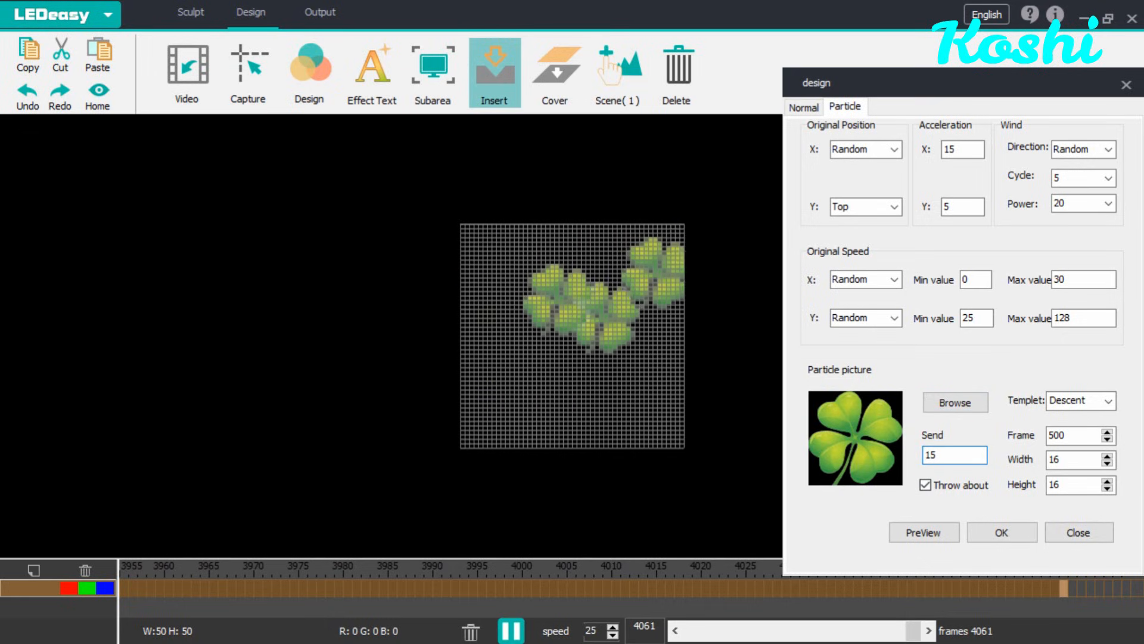
left_click(1010, 533)
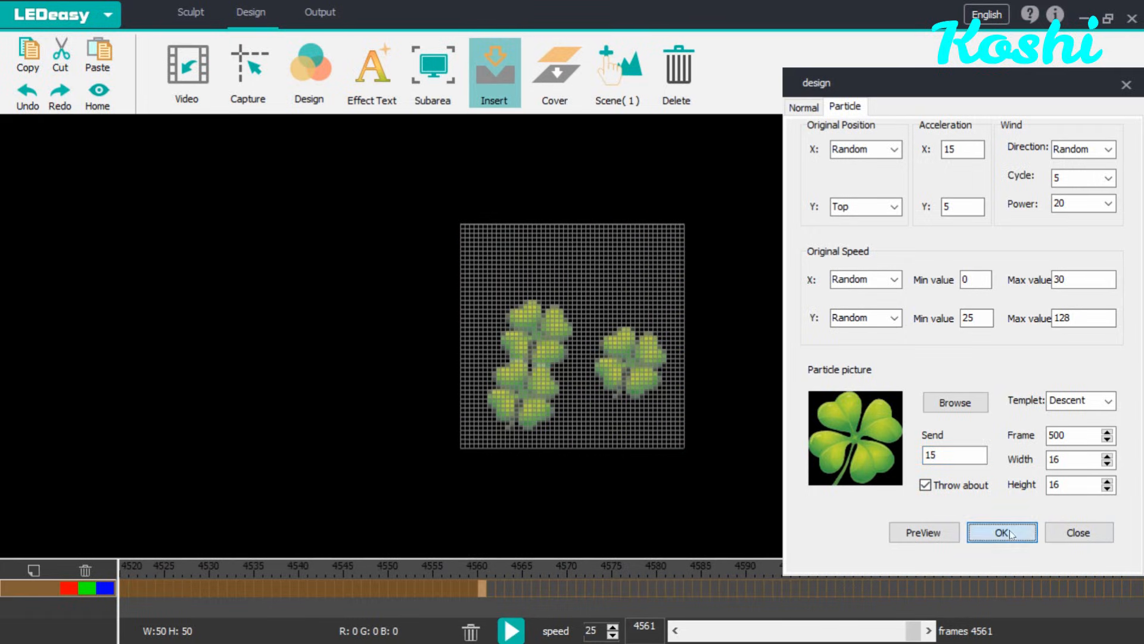
left_click(1126, 93)
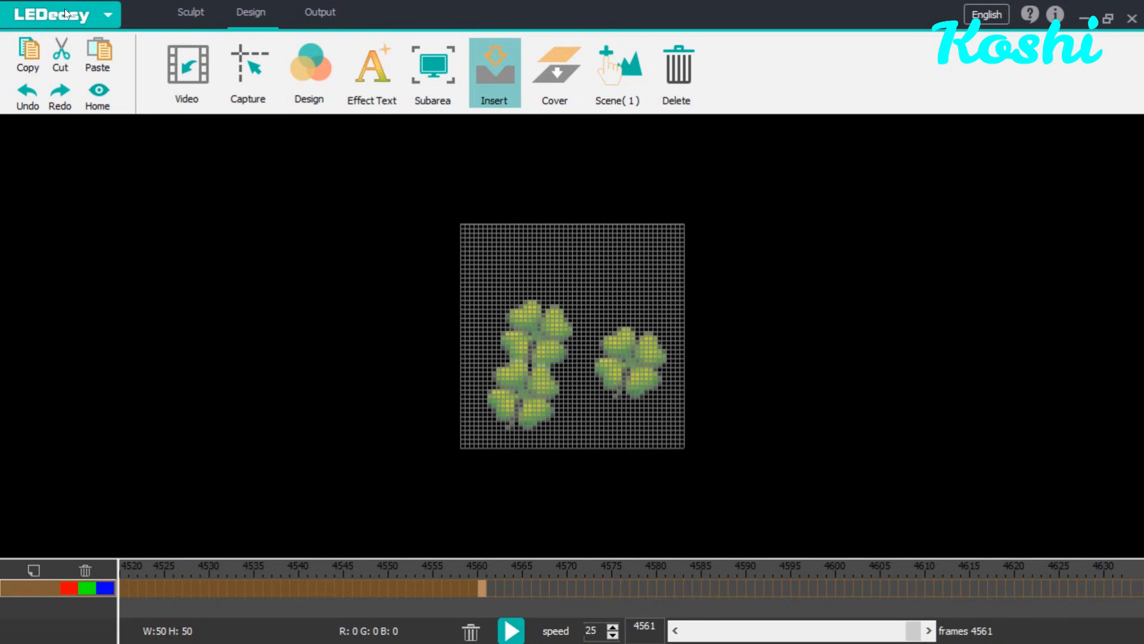
Step: Save the animation as an AVI file named led easy on the Desktop
left_click(44, 20)
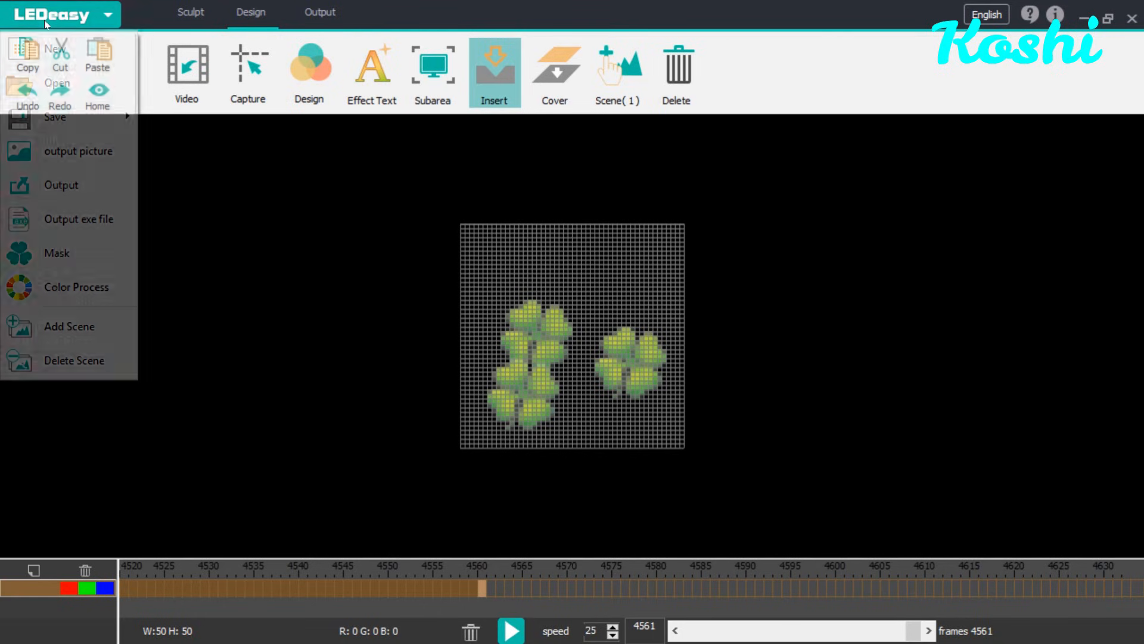
mouse_move(41, 115)
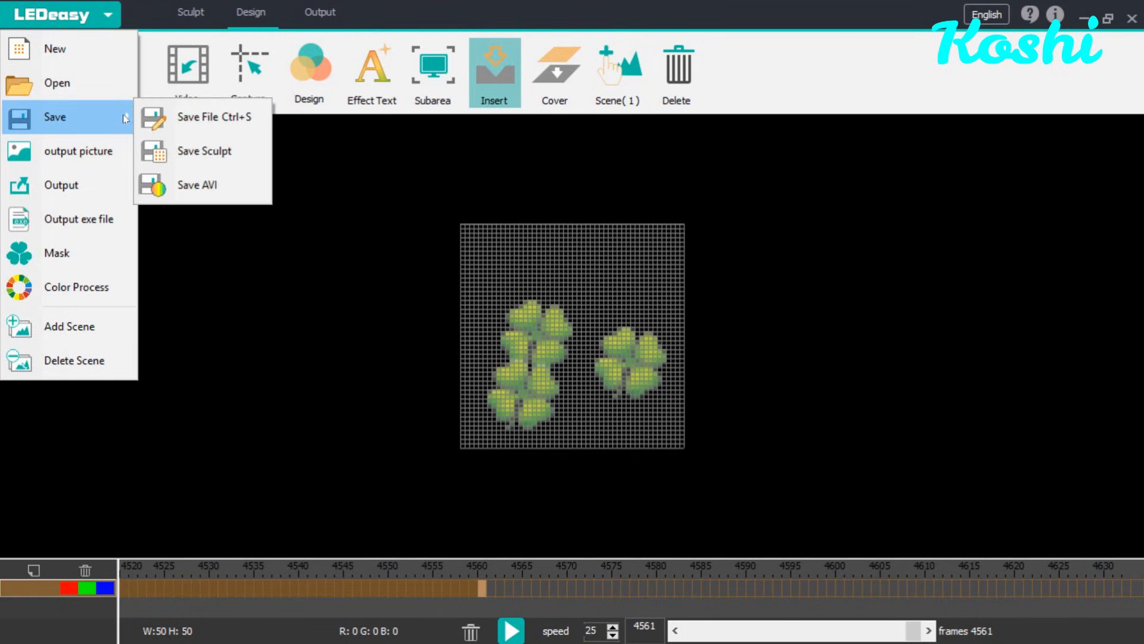
left_click(182, 178)
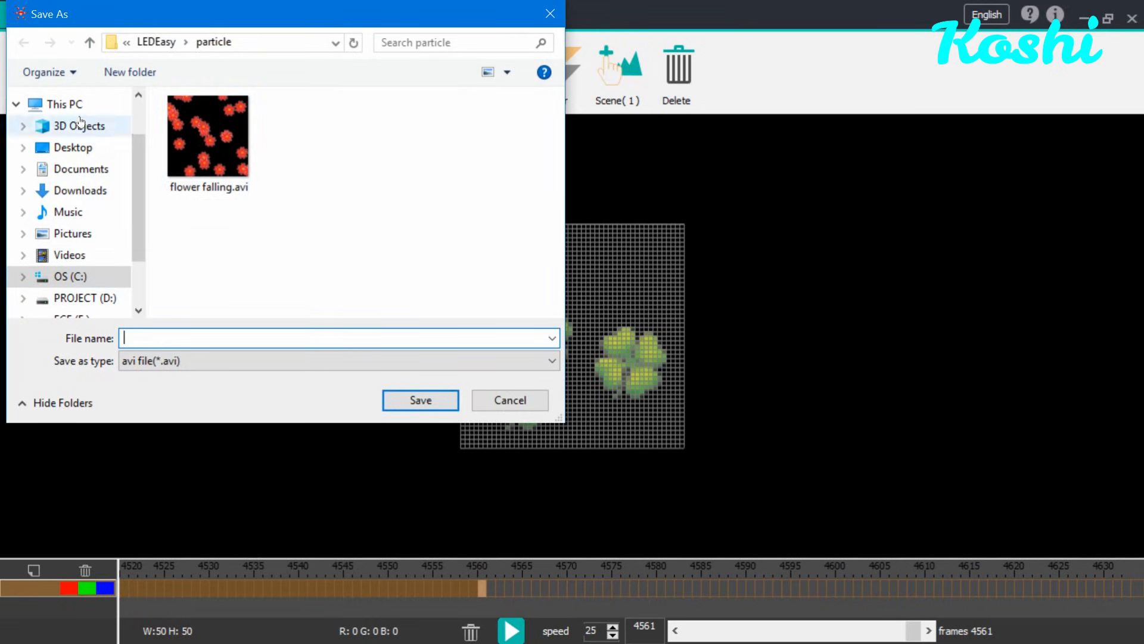
left_click(73, 148)
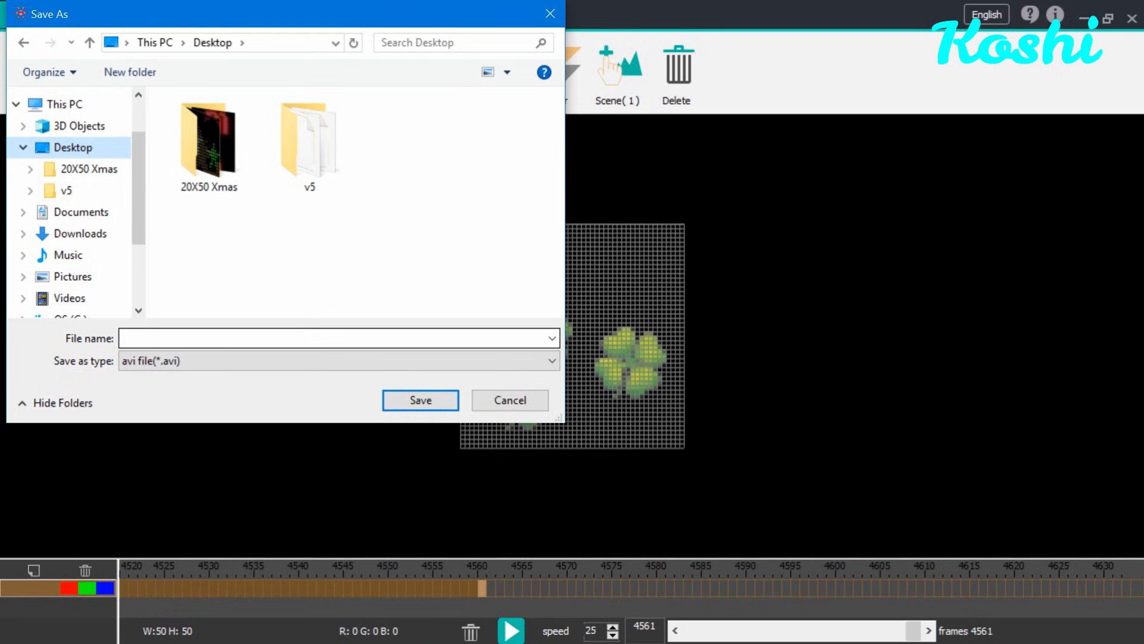
left_click(310, 338)
type("l")
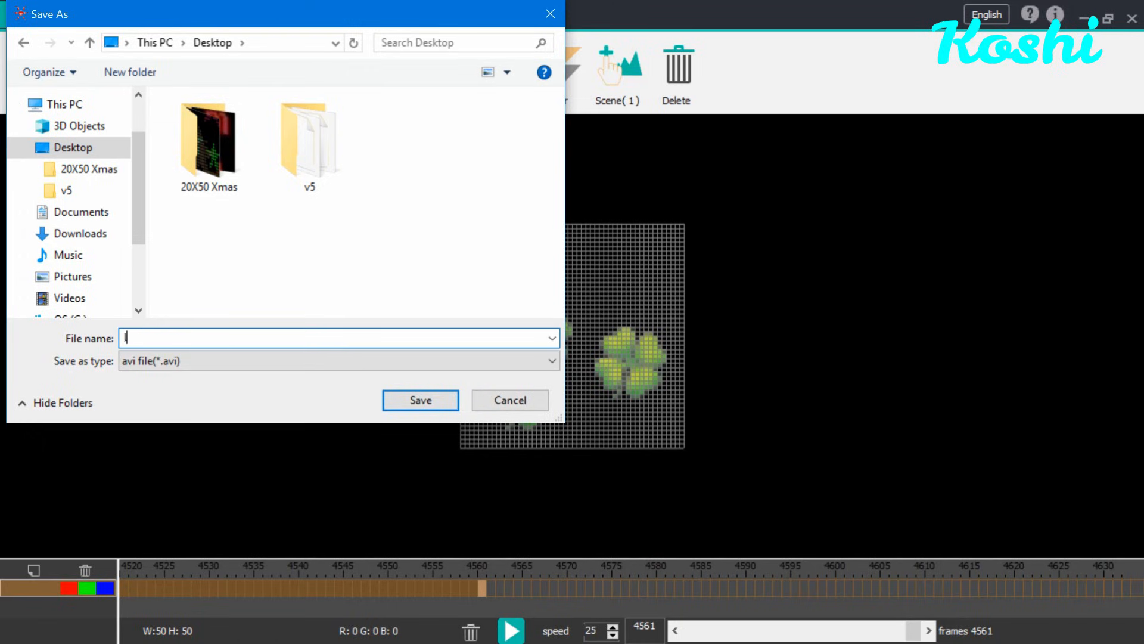
type("ed easy")
key("Return")
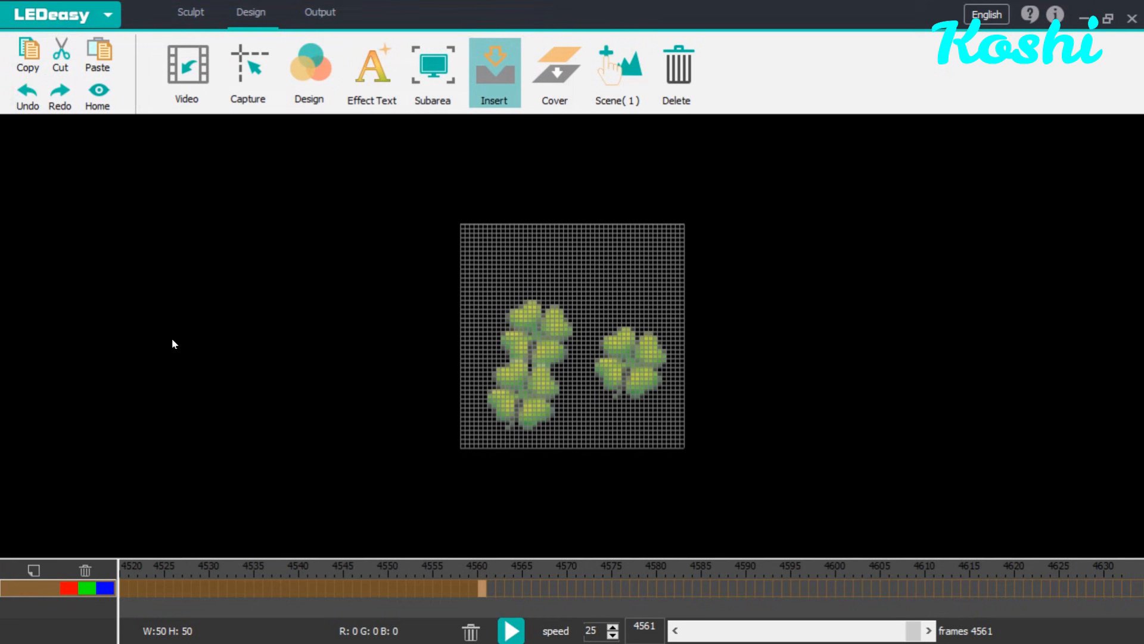
Step: Close LEDeasy without saving the current file and switch to LedEdit_T 2014
left_click(1081, 20)
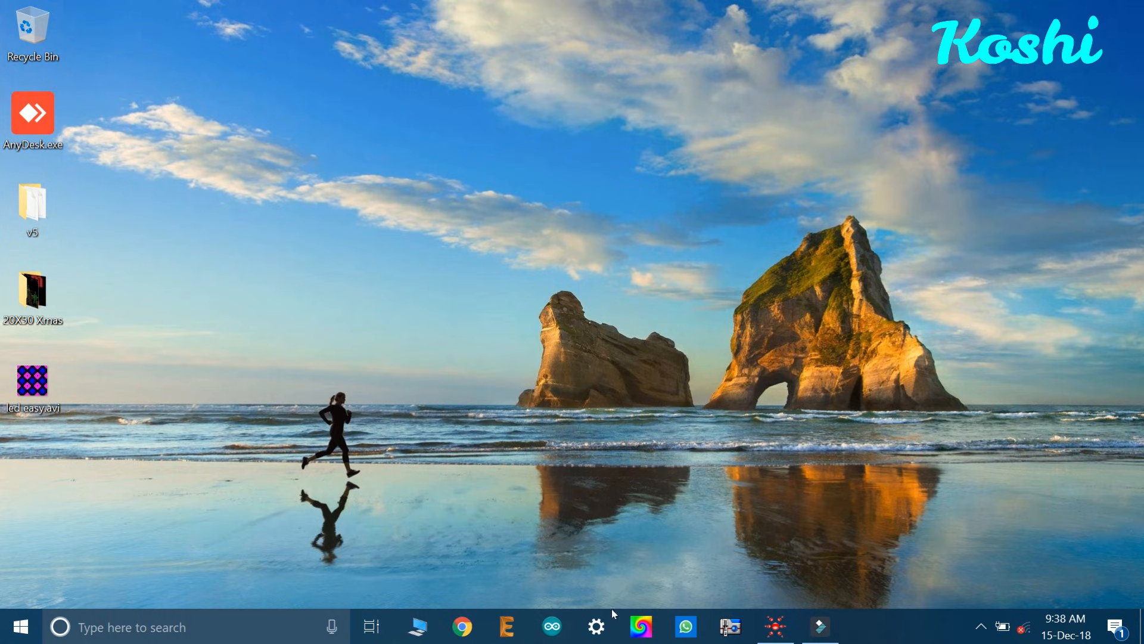
left_click(637, 627)
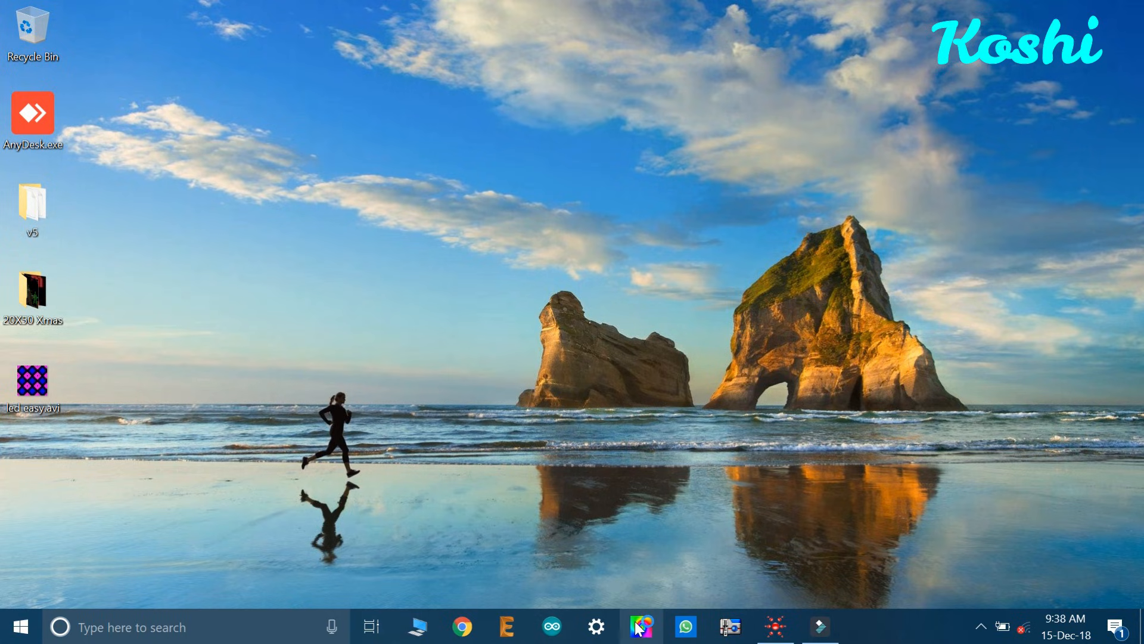
left_click(774, 625)
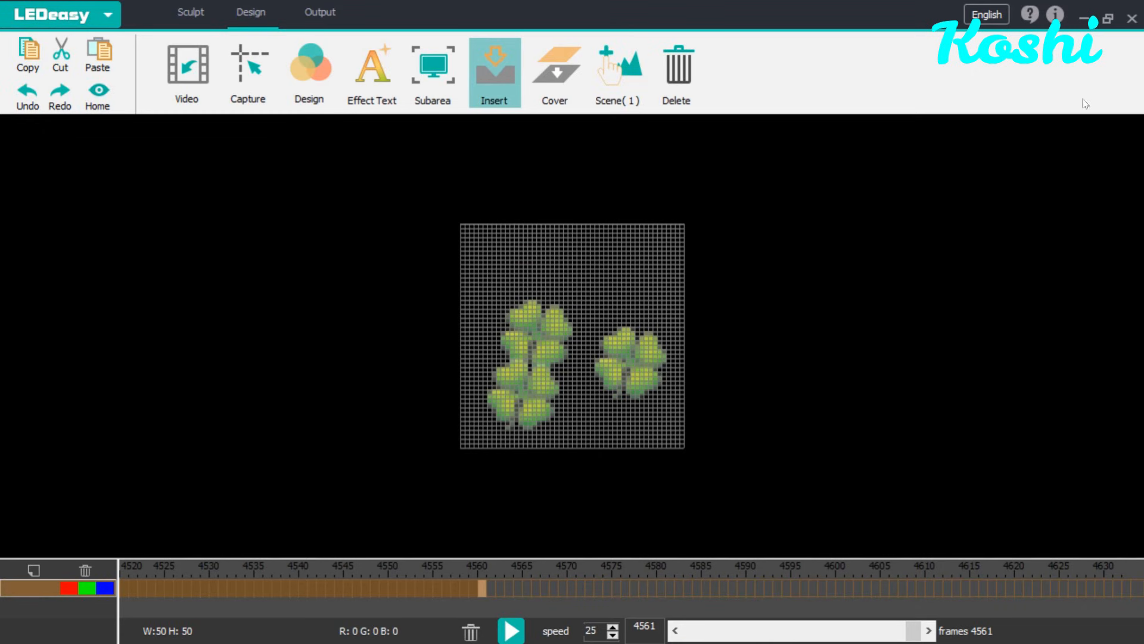
left_click(1136, 16)
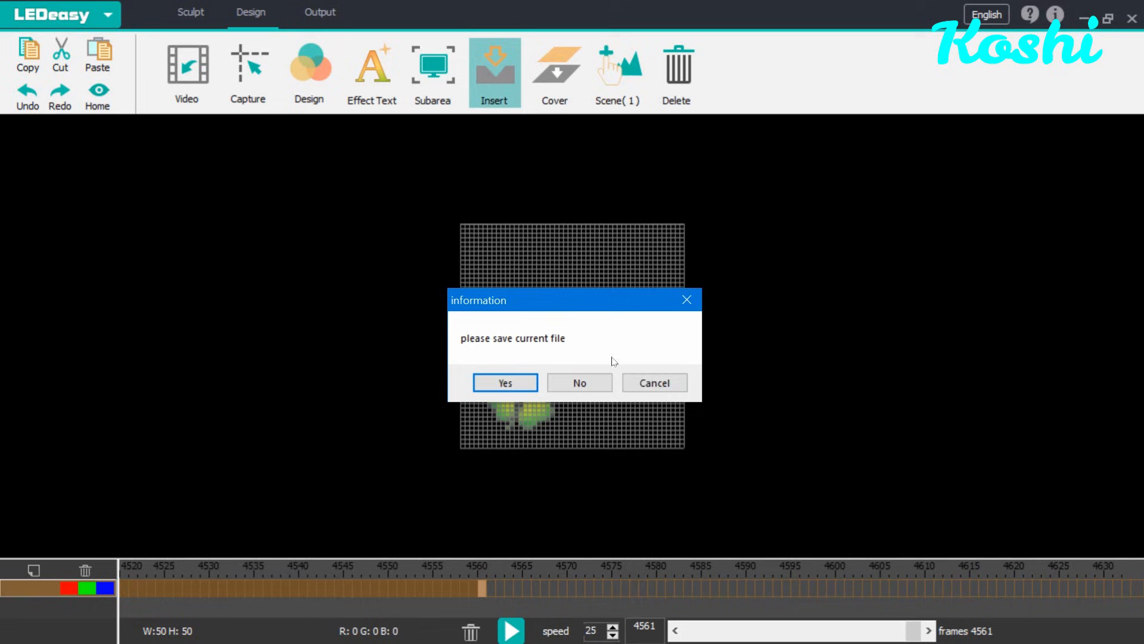
left_click(581, 382)
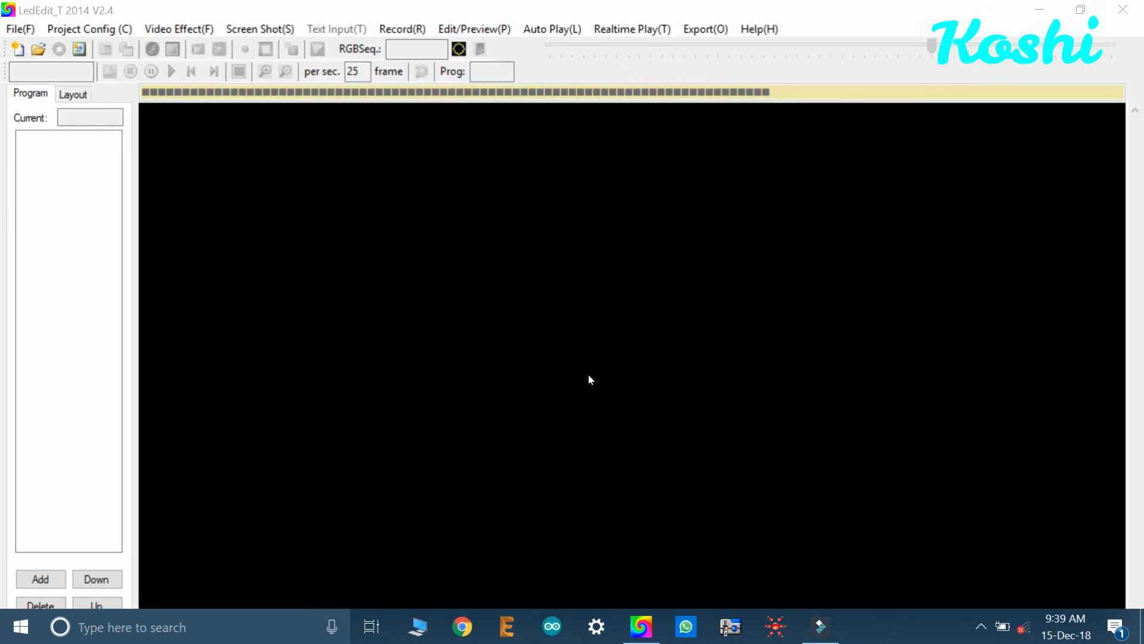
Step: Create a new project using the T-1000S-WS2811 controller
left_click(8, 31)
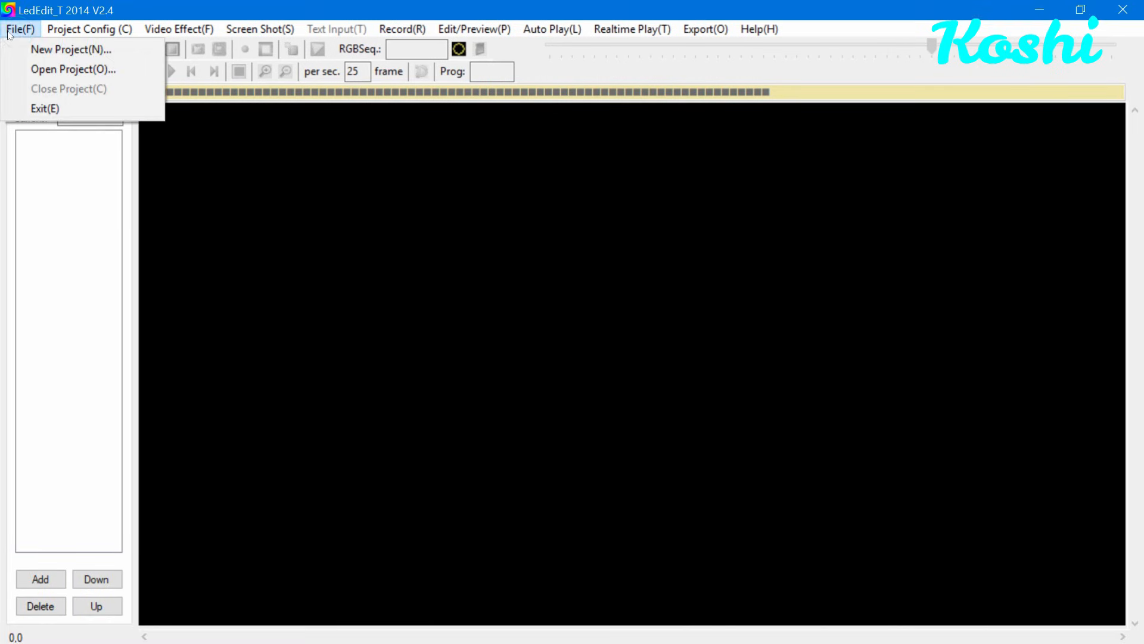
left_click(32, 53)
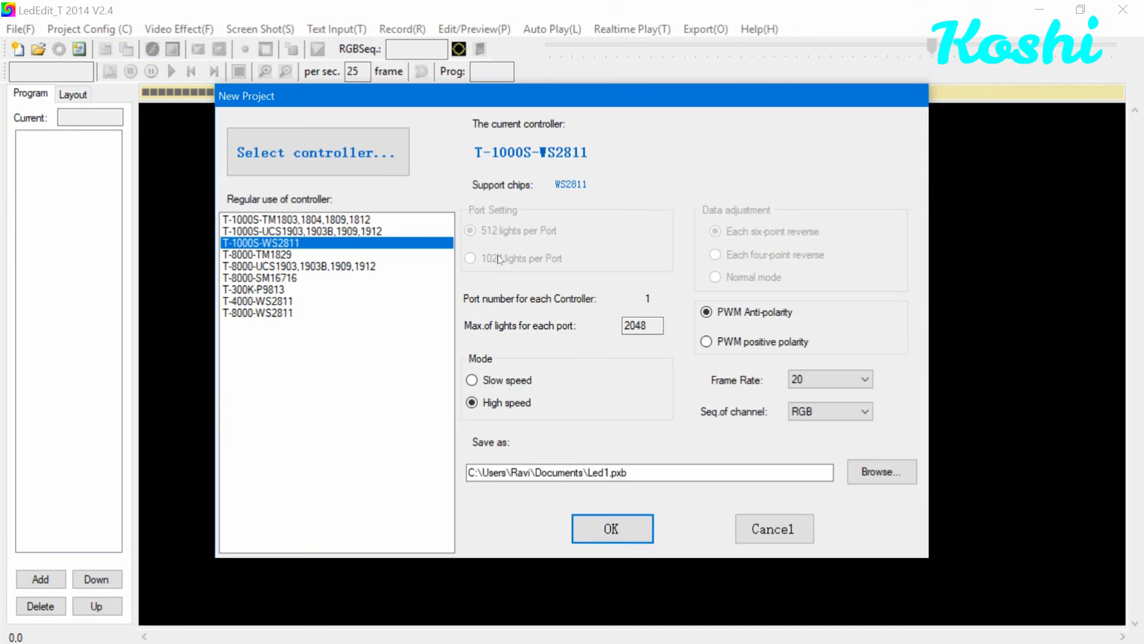
left_click(609, 530)
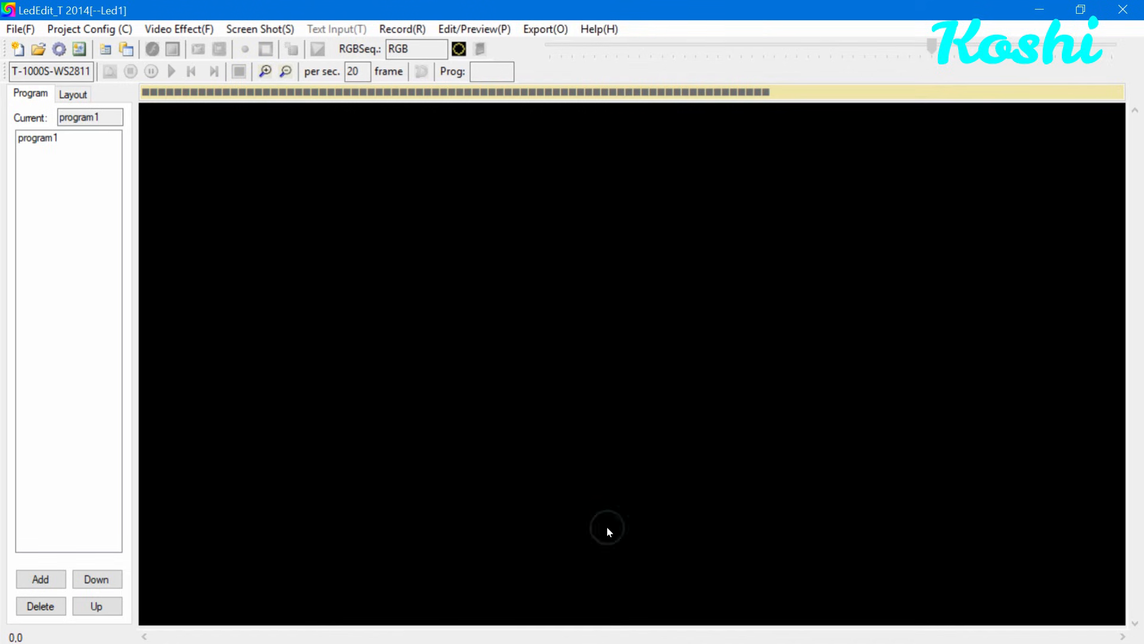
Step: Auto-configure the layout with 50 horizontal and 50 vertical pixels and acknowledge the LED total
left_click(57, 51)
double_click(411, 183)
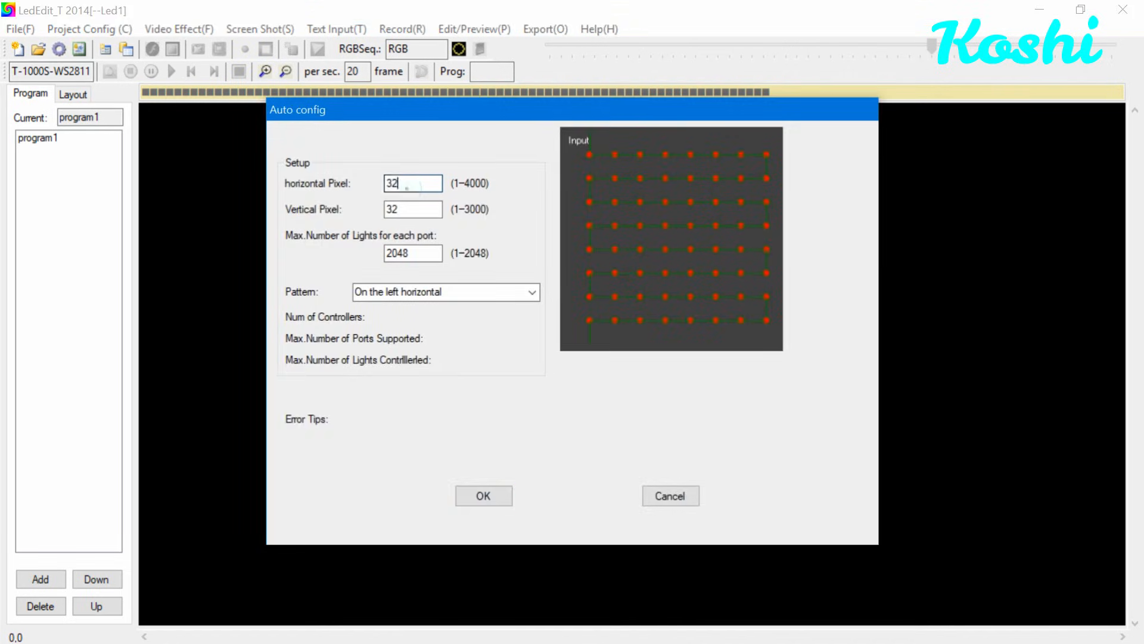
key("BackSpace")
type("50")
left_click(405, 209)
double_click(406, 209)
key("BackSpace")
type("50")
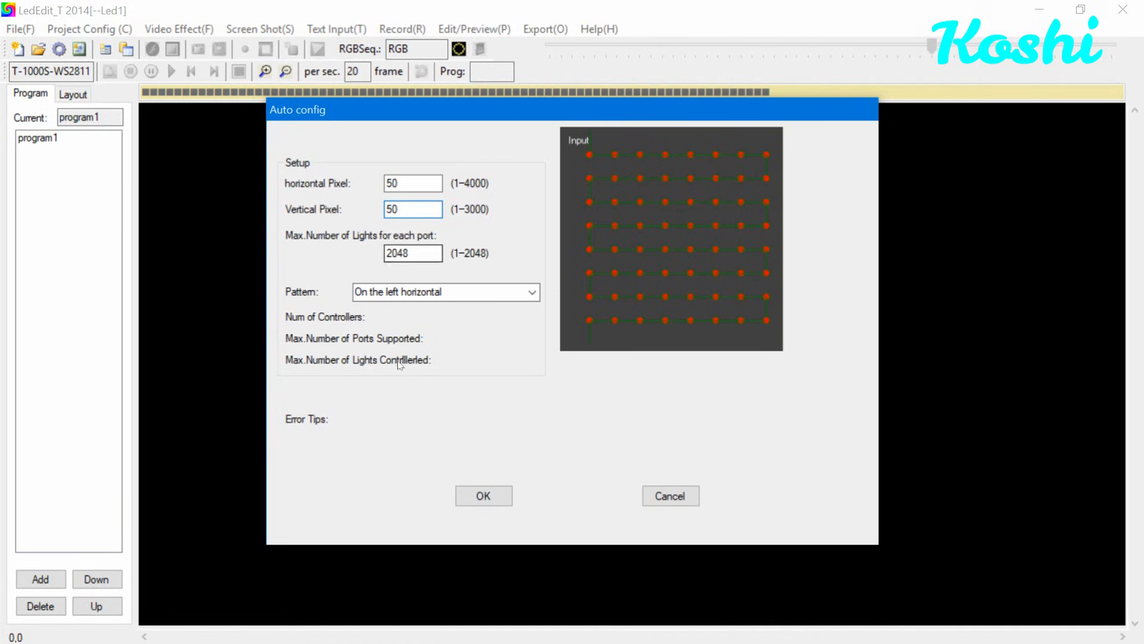
left_click(487, 494)
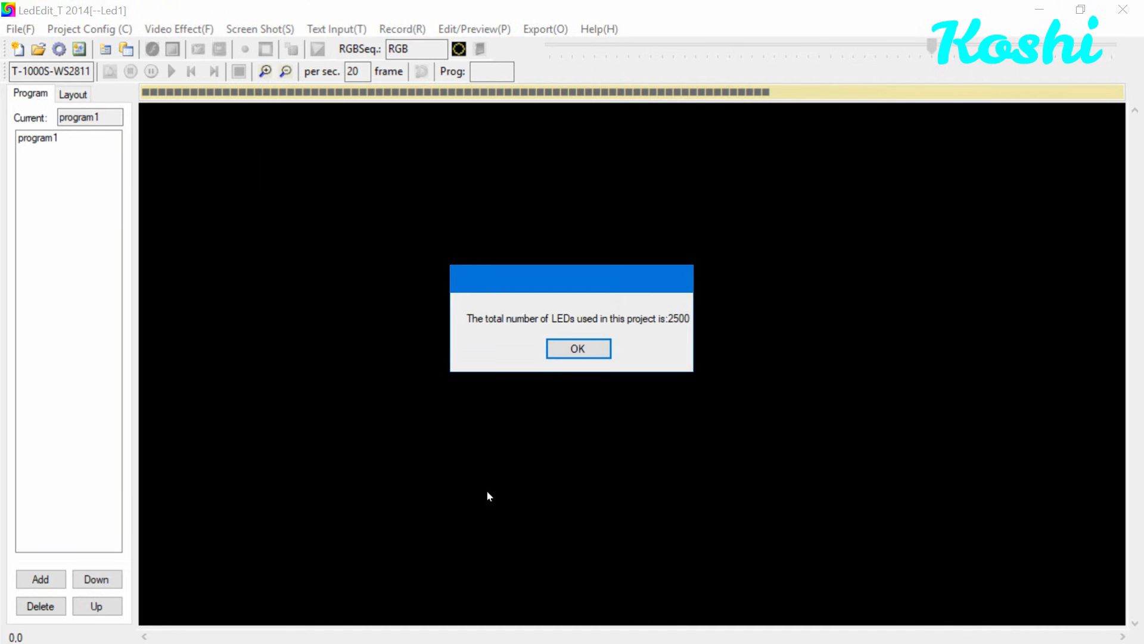
left_click(575, 350)
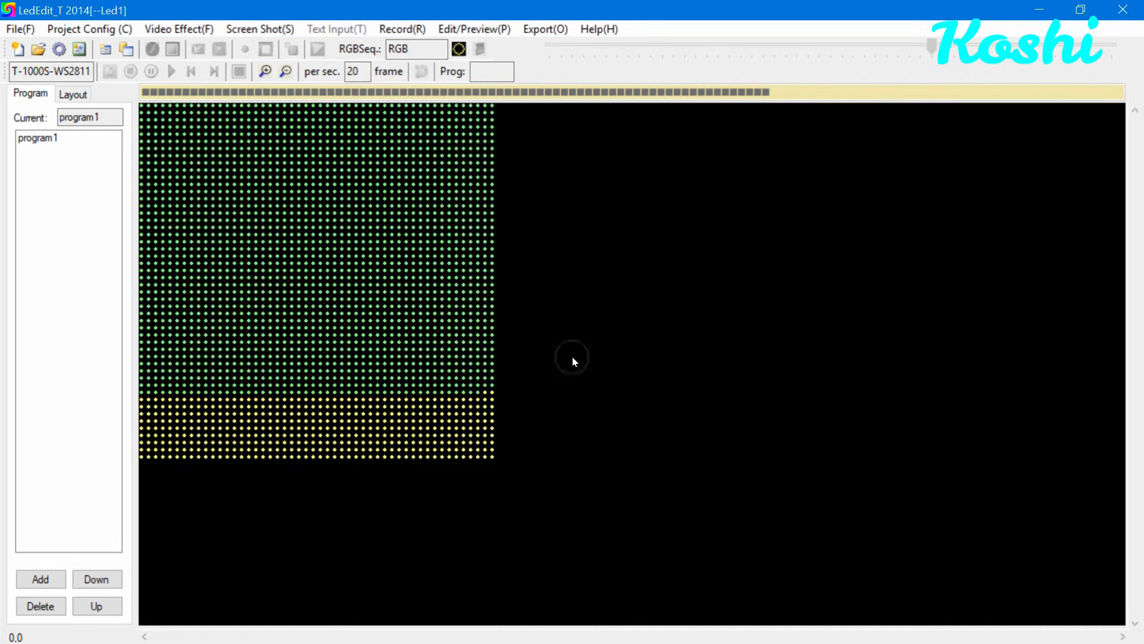
Step: Open the led easy AVI from the Desktop as the project's video effect
left_click(265, 71)
left_click(265, 72)
left_click(265, 71)
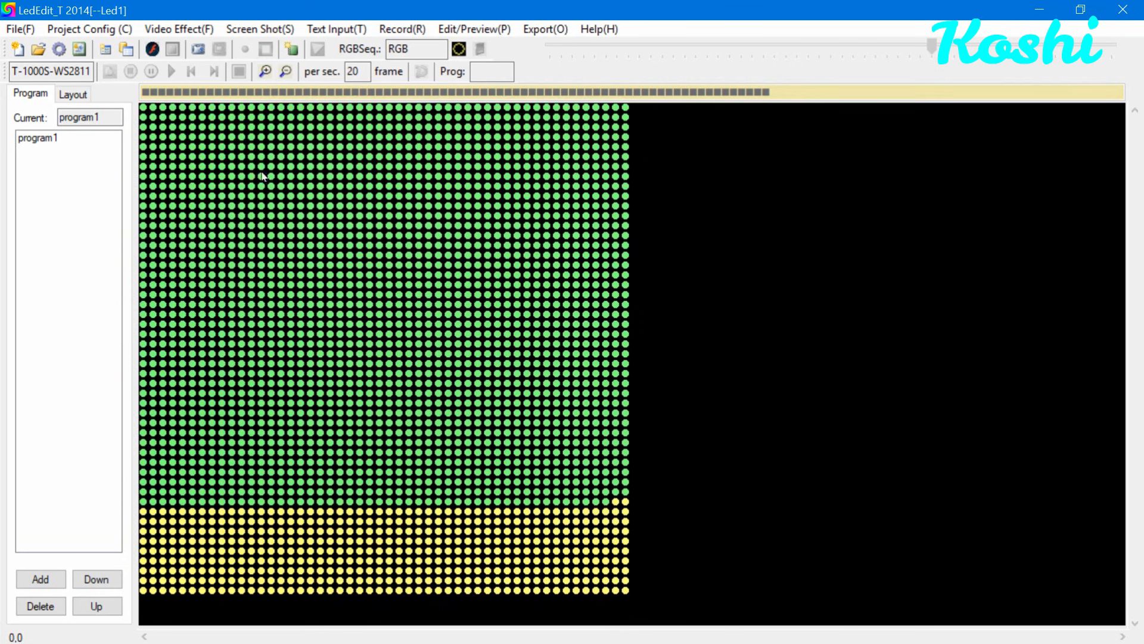
left_click(164, 31)
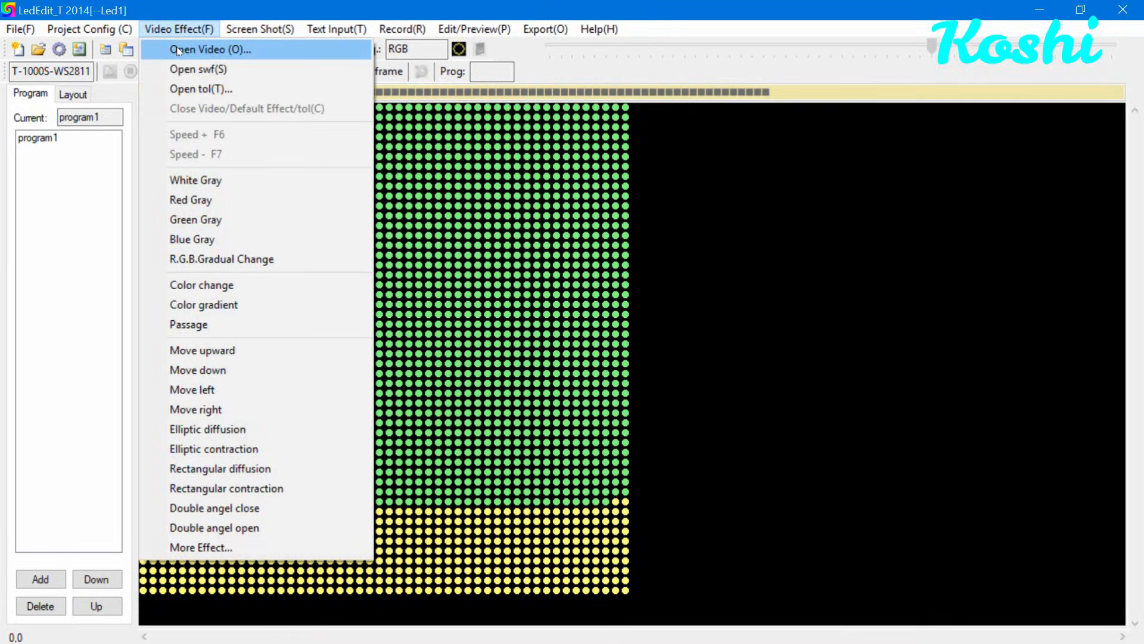
left_click(179, 51)
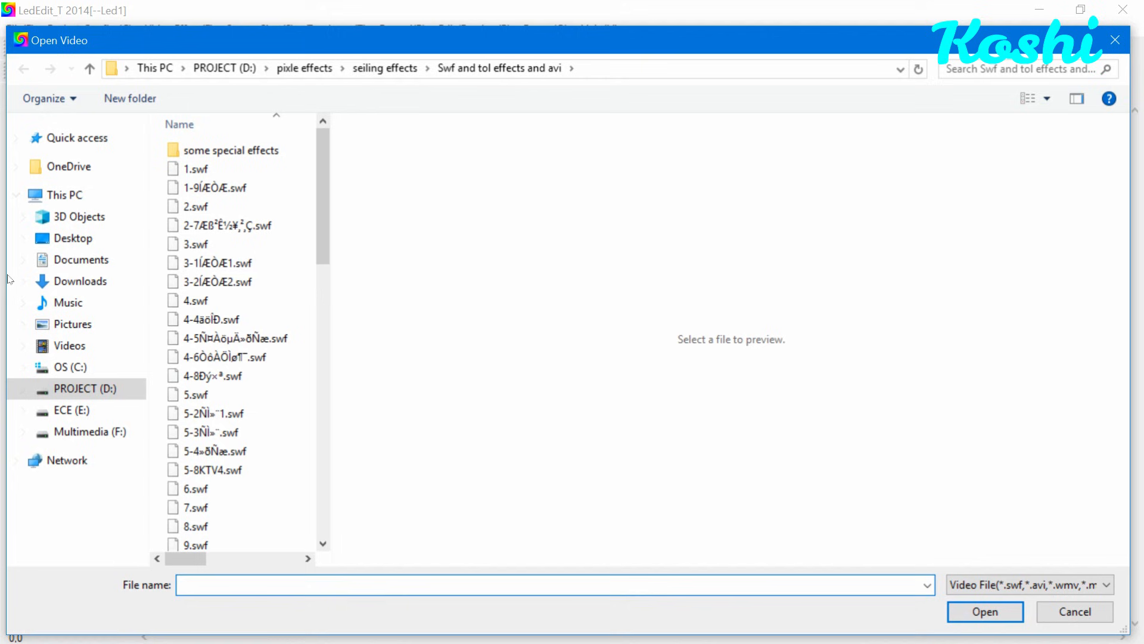
left_click(76, 239)
double_click(208, 357)
left_click_drag(546, 530, 289, 9)
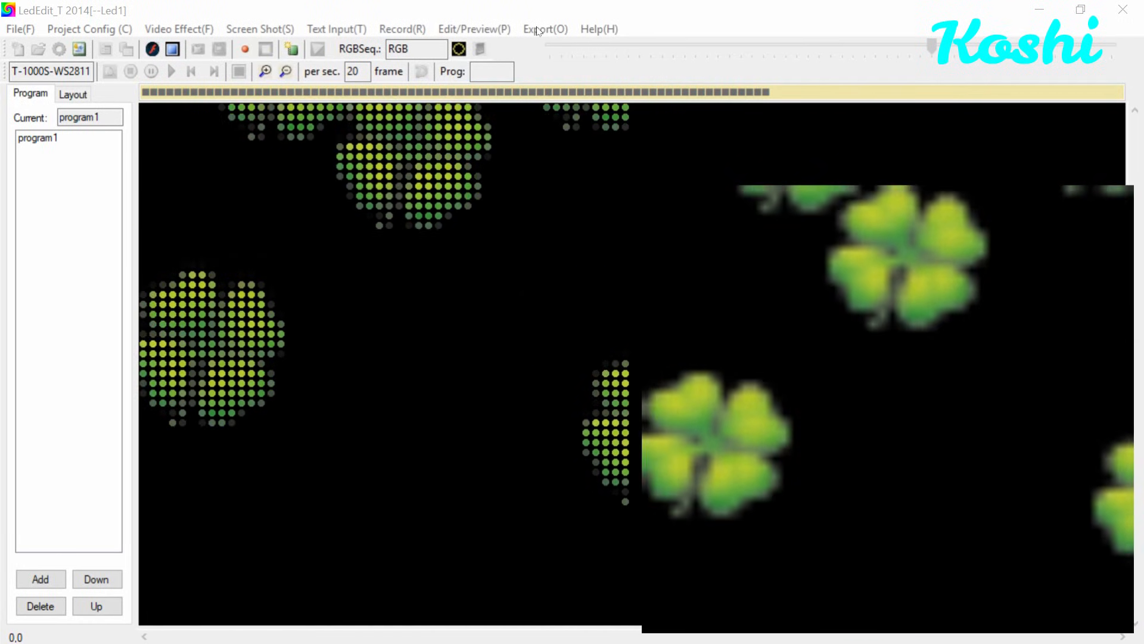
left_click(537, 28)
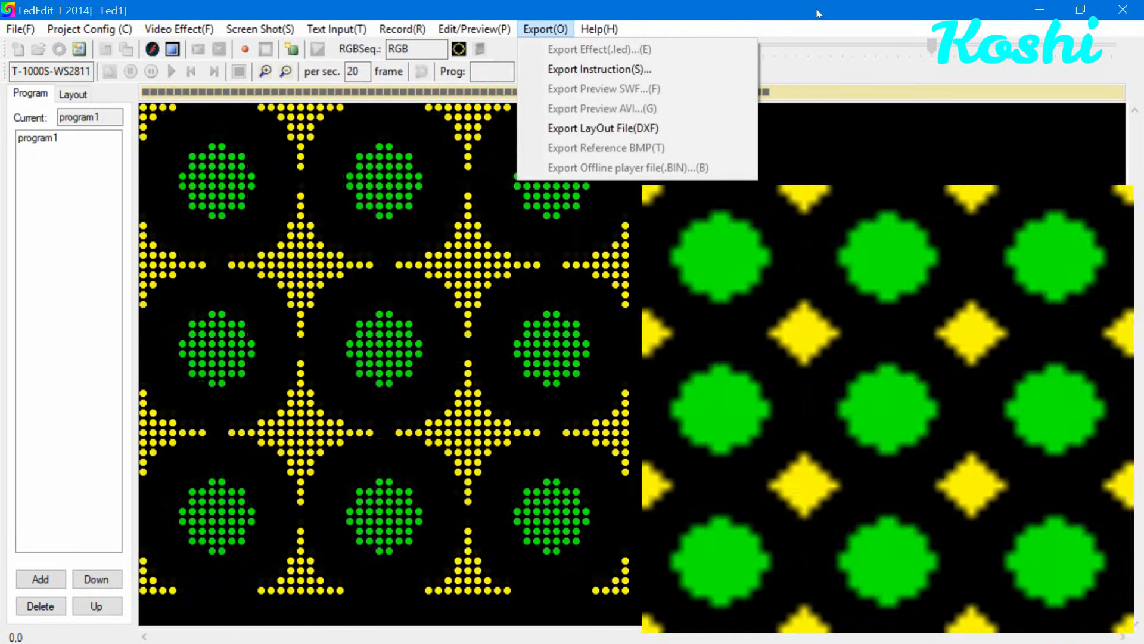
left_click(817, 12)
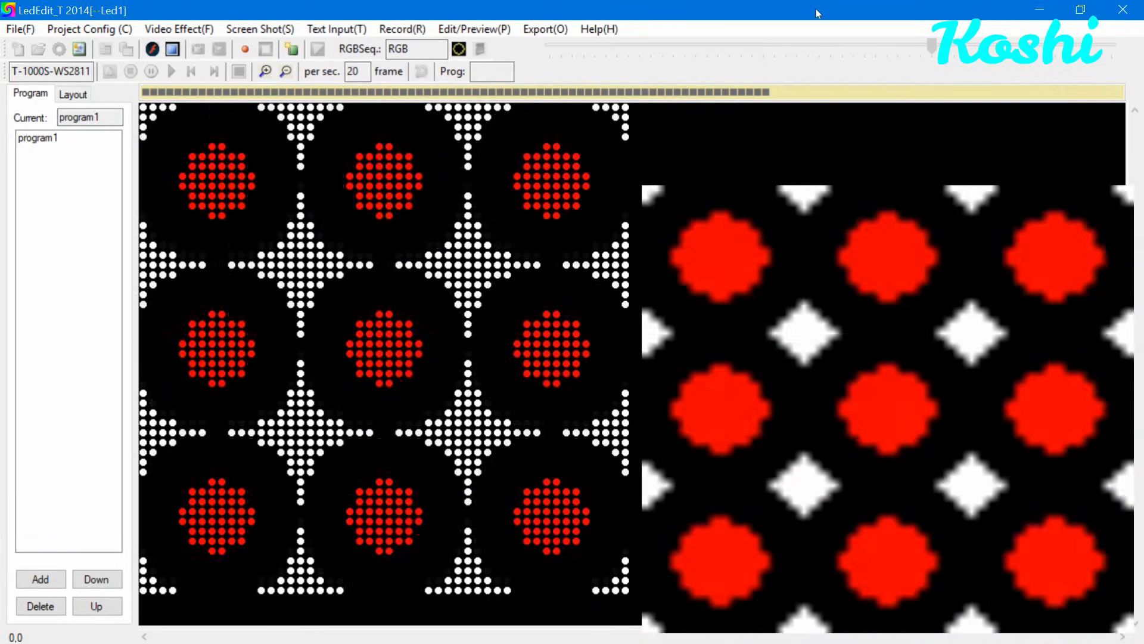